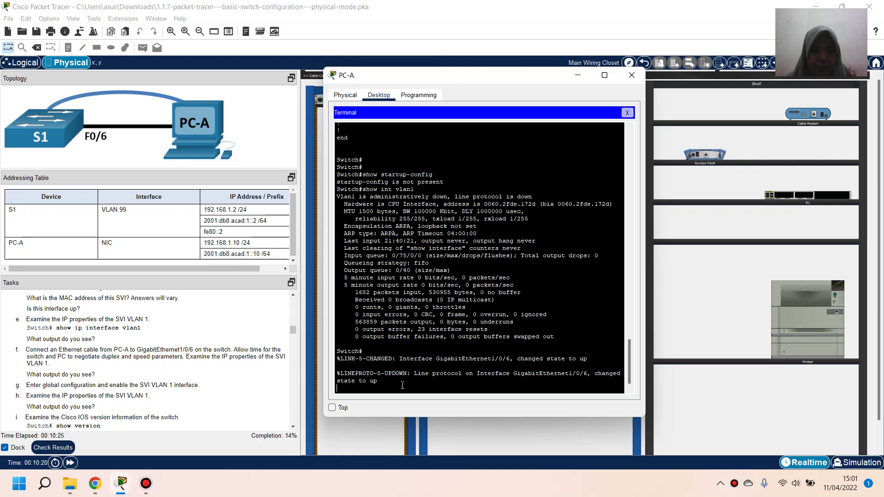
Run show version on the switch and widen the PC-A terminal window
key("Return")
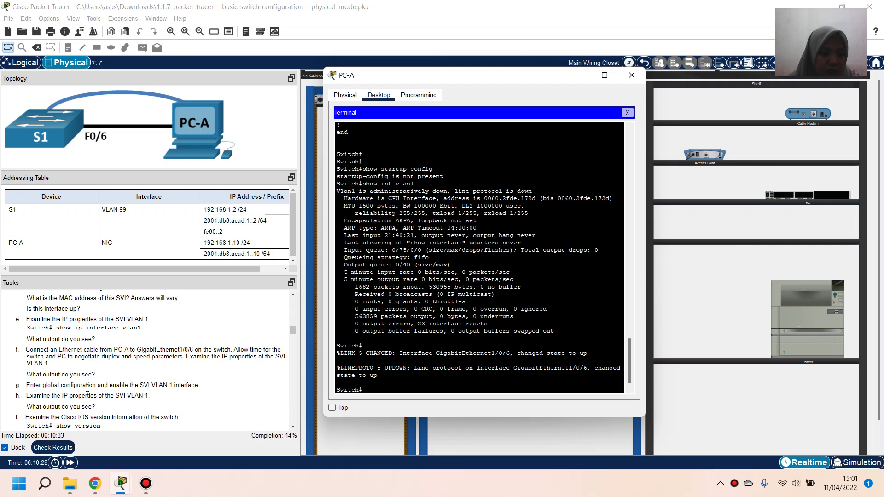
scroll(180, 376, "down", 2)
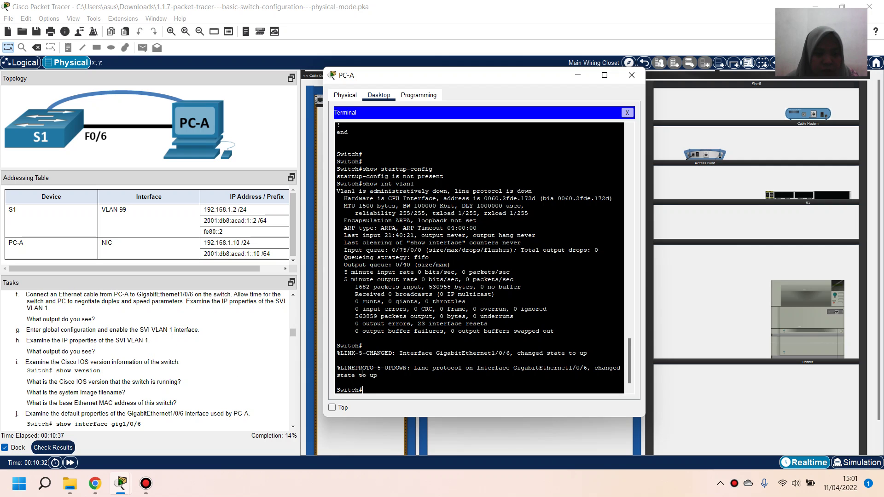
type("show version")
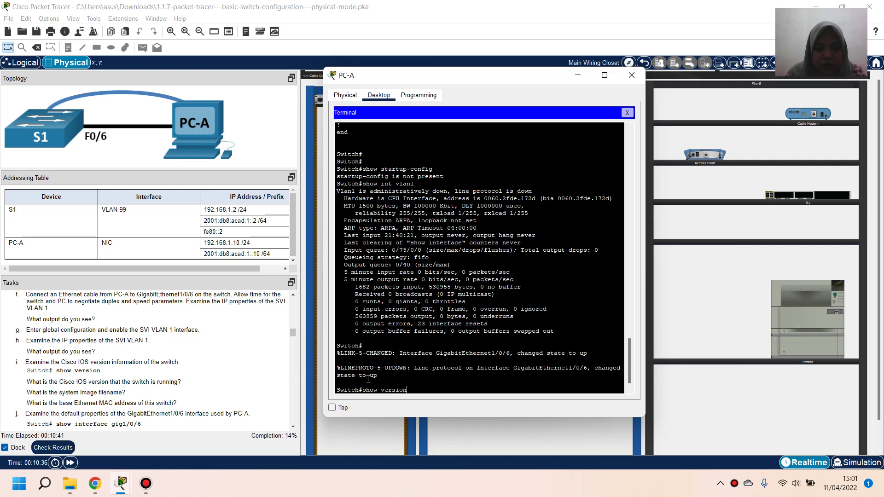
key("Return")
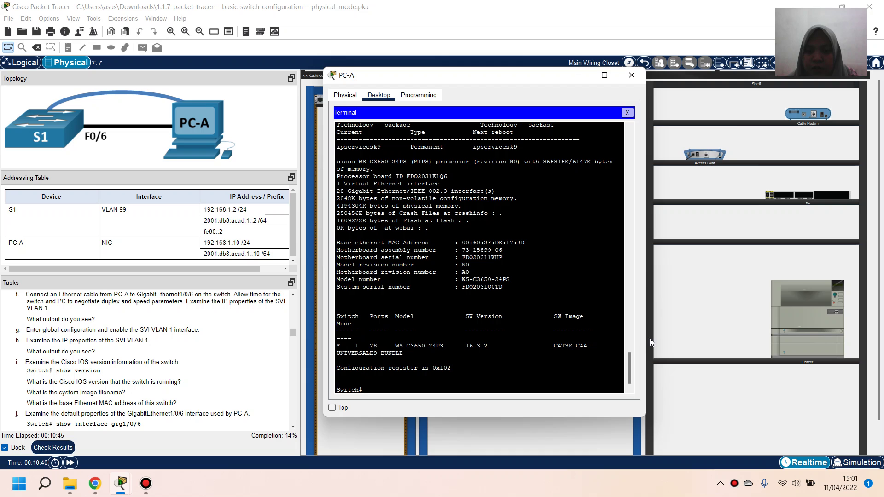
left_click_drag(644, 340, 660, 341)
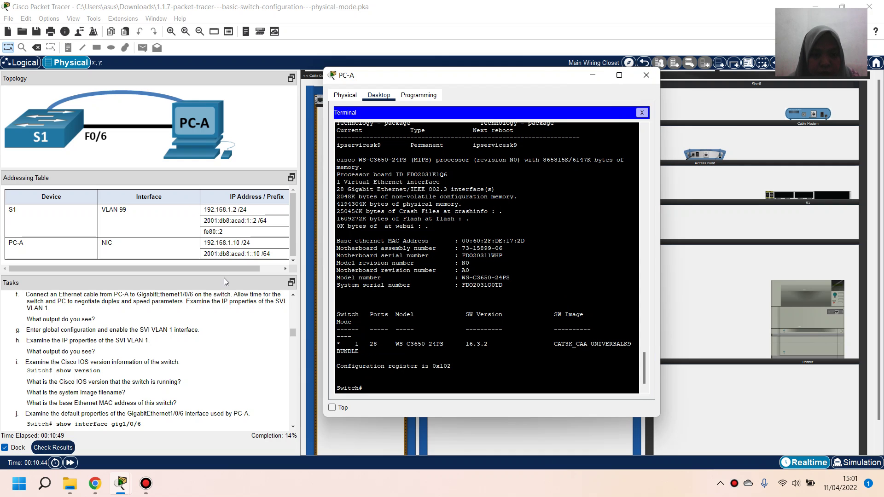
Scroll back through the output and highlight the IOS version 16.3.2 line
scroll(487, 302, "up", 2)
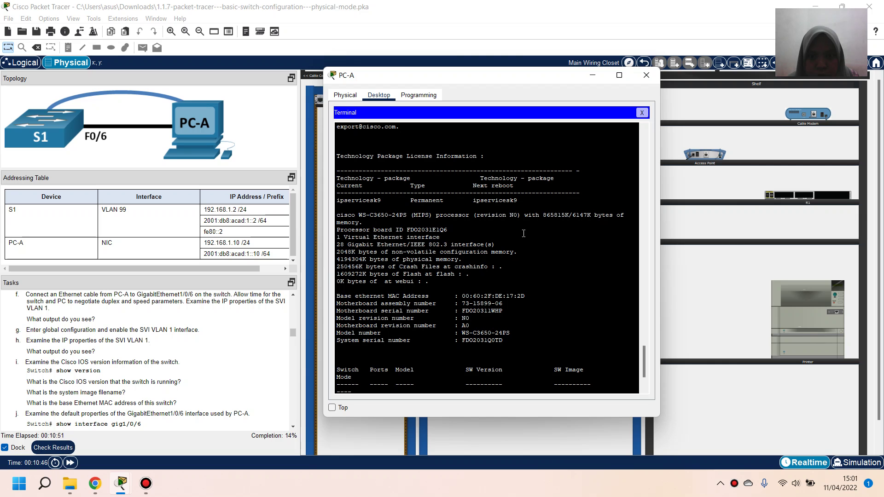
scroll(512, 234, "up", 2)
scroll(501, 233, "up", 4)
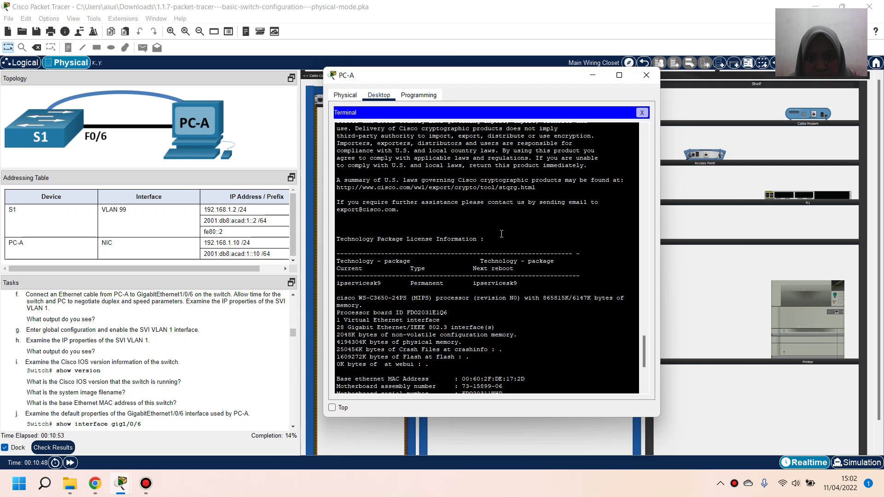
scroll(501, 233, "up", 2)
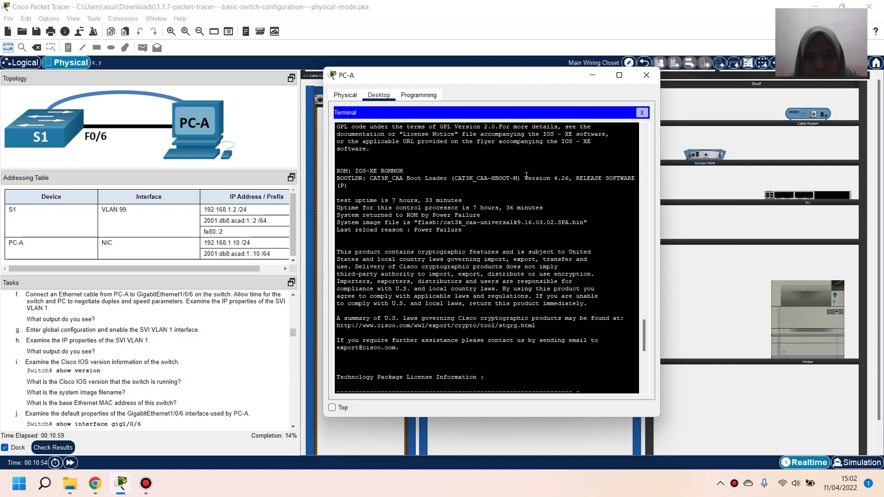
scroll(512, 188, "up", 3)
scroll(477, 188, "up", 1)
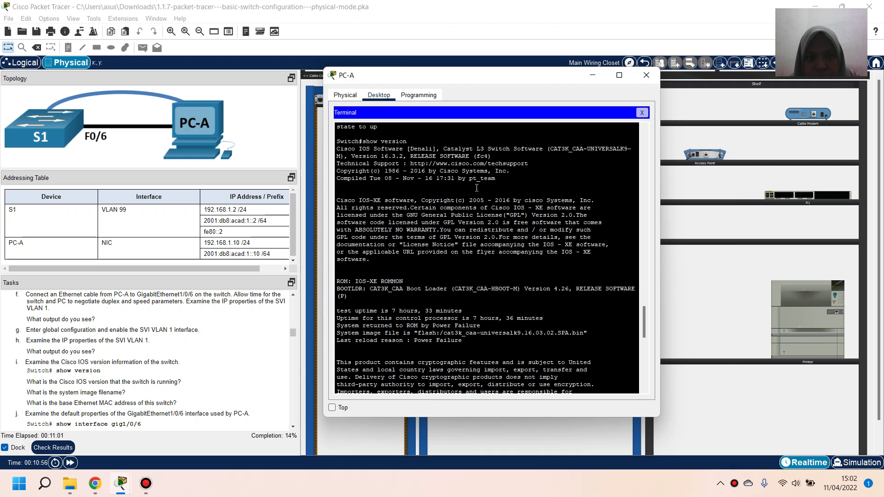
scroll(477, 188, "up", 1)
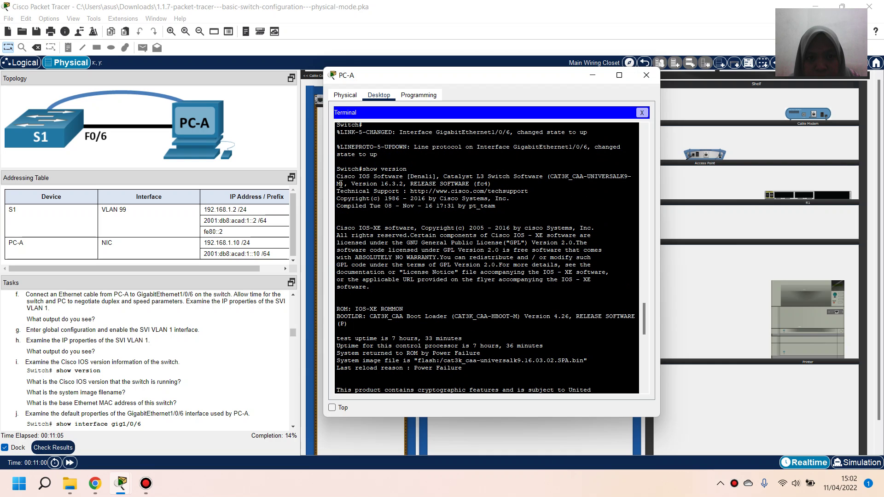
left_click_drag(345, 186, 567, 182)
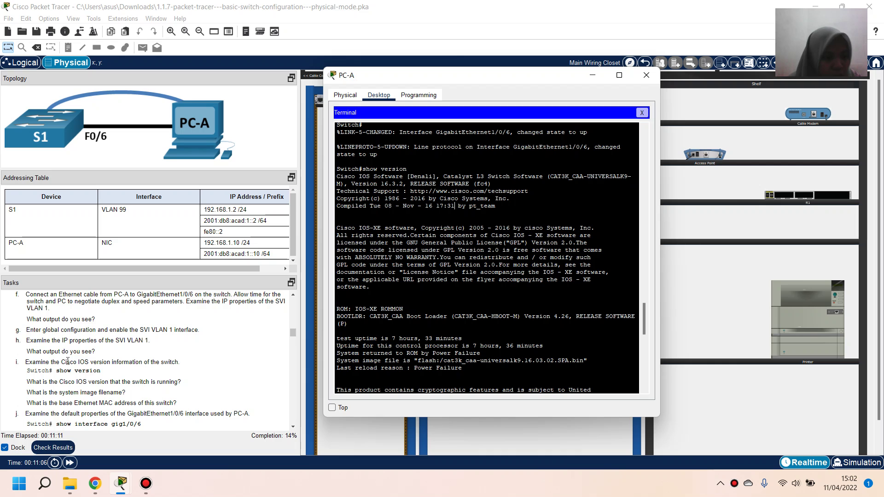
scroll(68, 362, "down", 2)
scroll(68, 362, "down", 2)
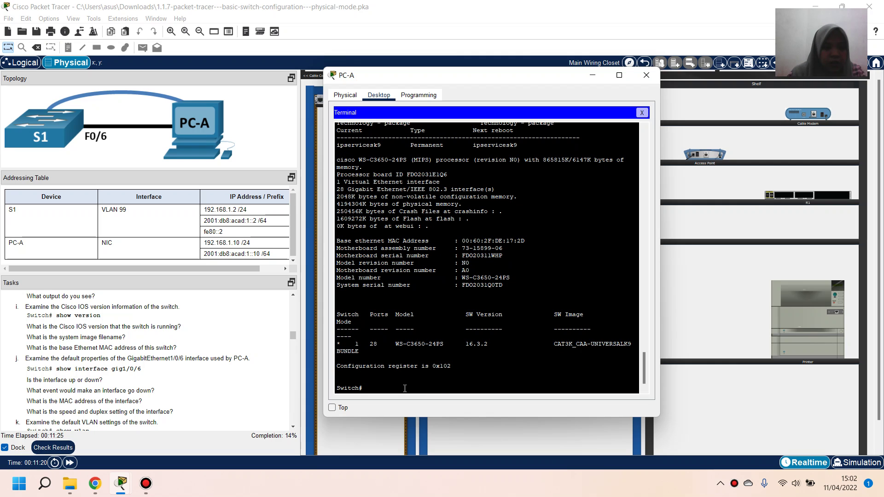
Run show interface g1/0/6 and highlight that GigabitEthernet1/0/6 is up
type("sh")
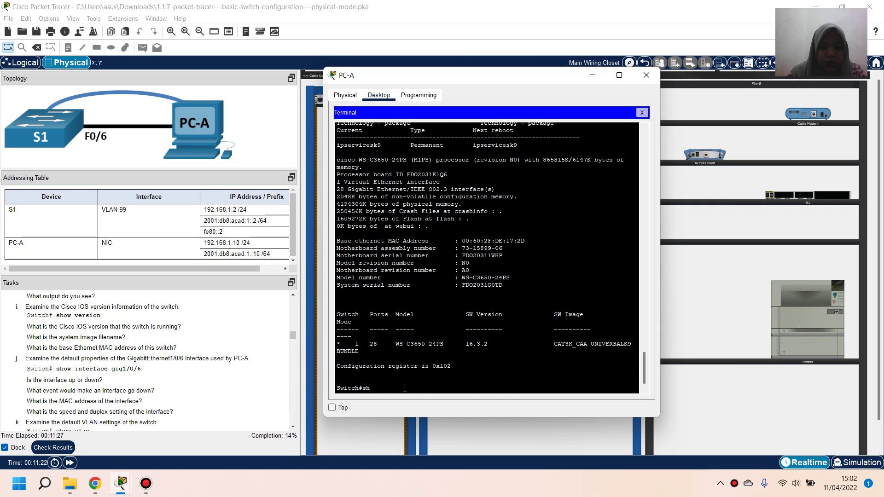
type("ow interface g1/0")
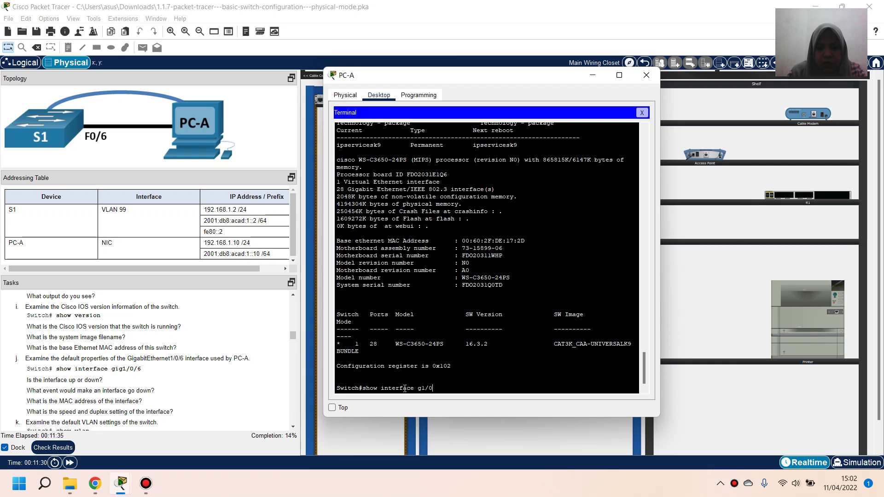
type("6")
key("Return")
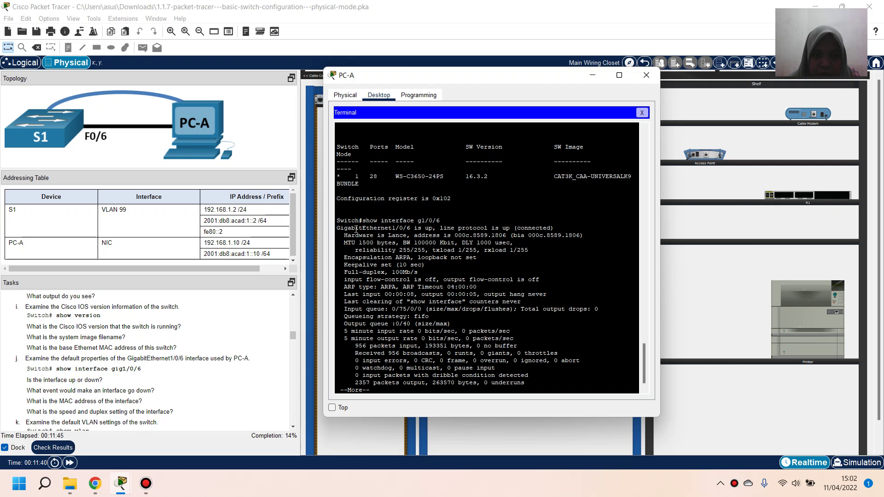
left_click_drag(339, 229, 437, 229)
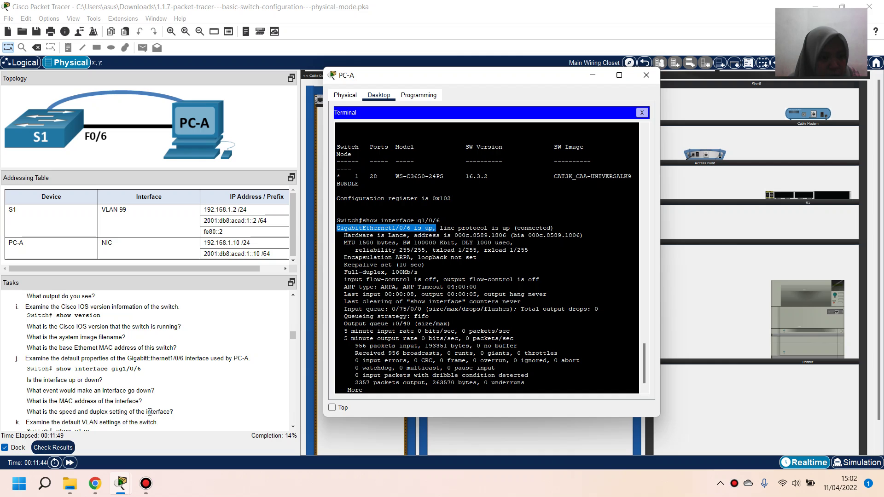
scroll(204, 373, "down", 1)
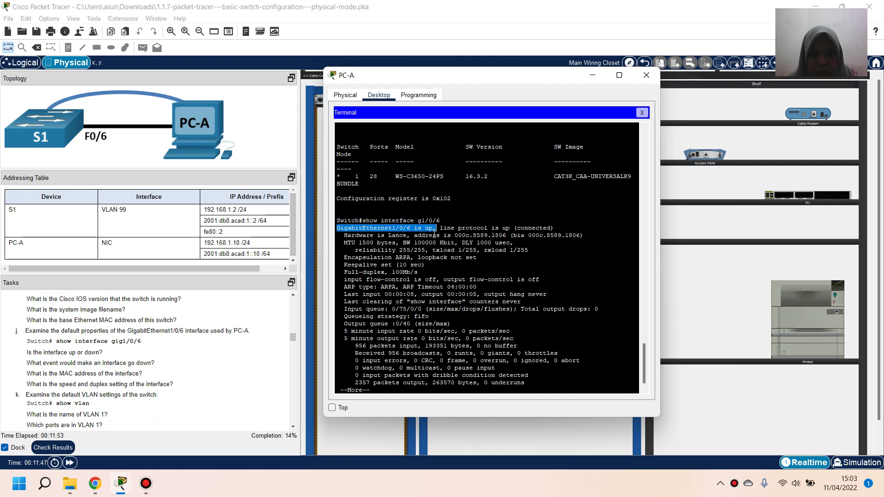
Highlight the interface's MAC address, 100Mb/s speed and Full-duplex setting
left_click_drag(416, 235, 585, 236)
left_click(585, 236)
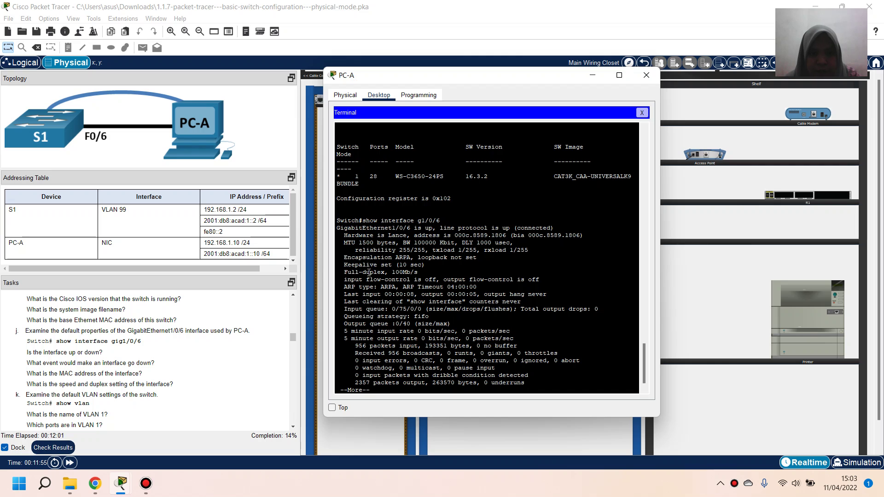
left_click_drag(392, 272, 427, 272)
left_click_drag(345, 272, 386, 273)
left_click(394, 272)
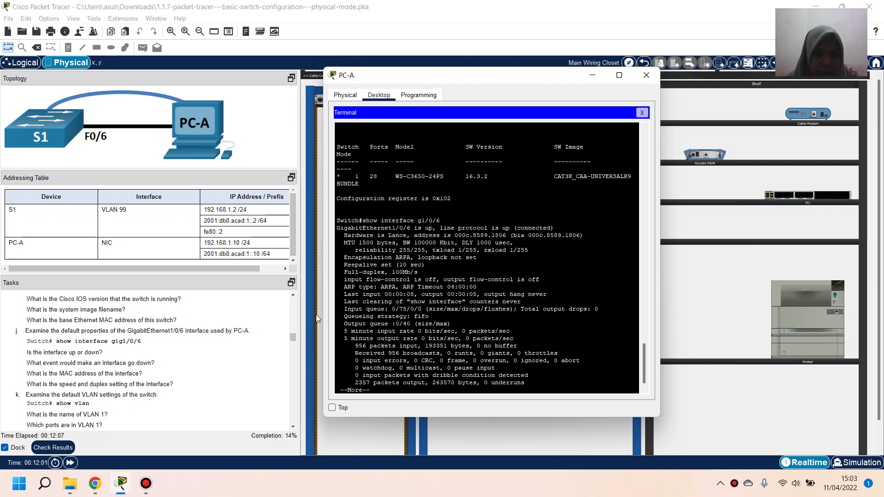
scroll(107, 372, "down", 1)
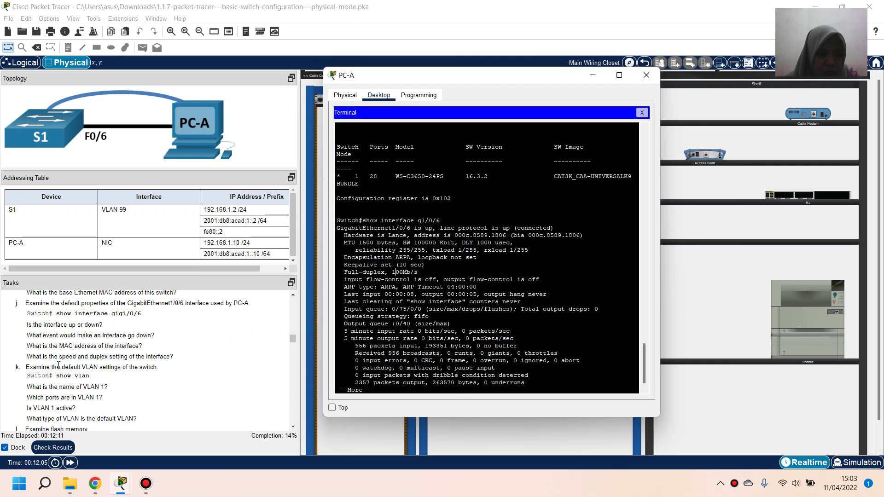
scroll(376, 386, "down", 1)
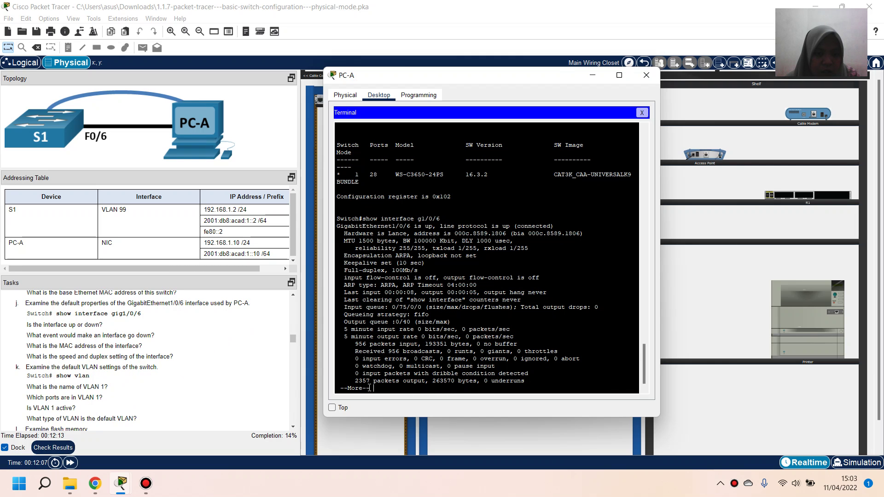
Run show vlan and widen the PC-A window so port lists stop wrapping
key("Return")
key("Return")
key("Return")
key("Return")
key("Return")
key("Return")
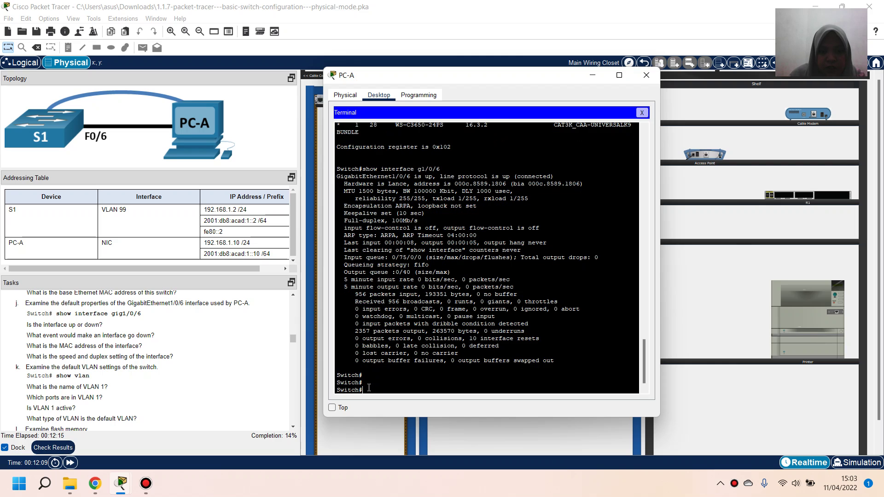
type("show vlan")
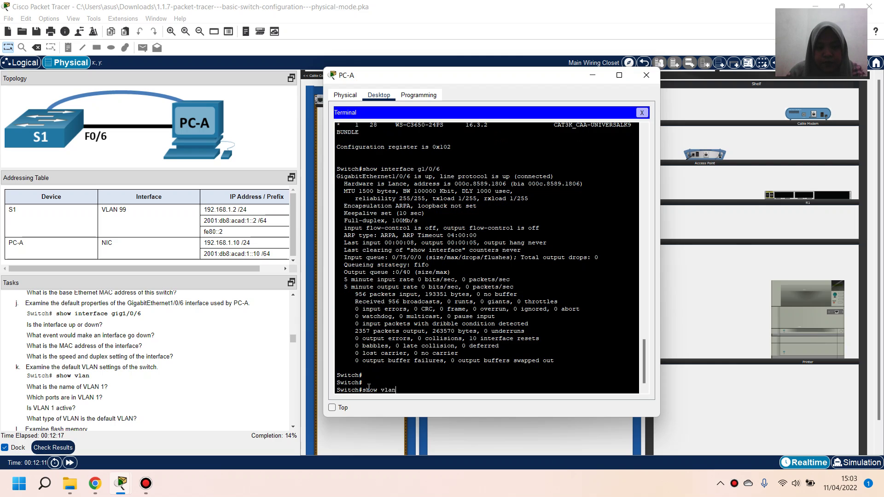
key("Return")
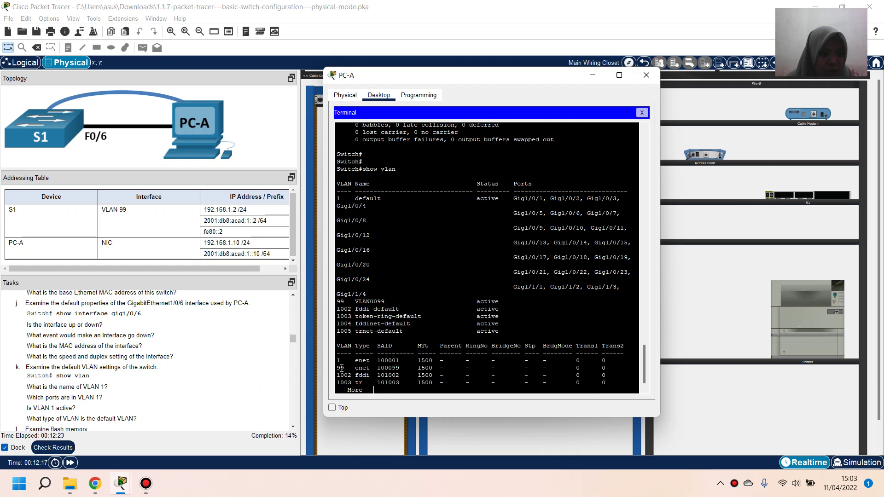
left_click_drag(661, 305, 692, 305)
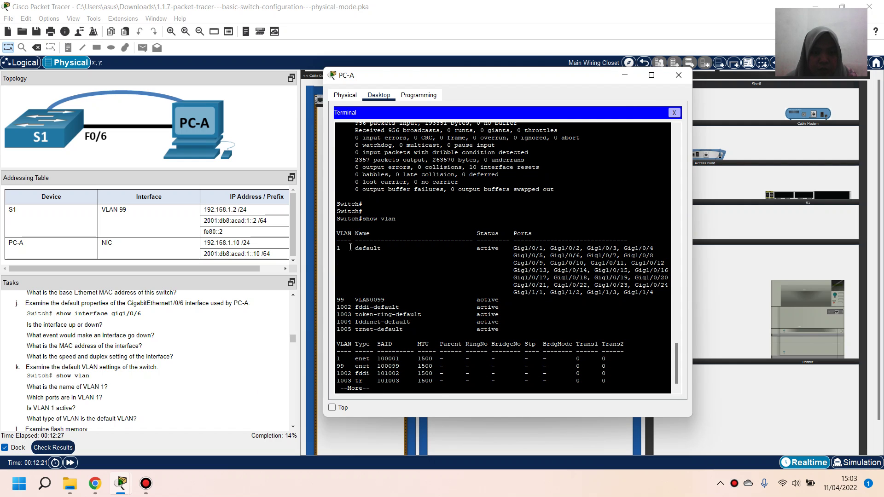
Highlight VLAN 1's name 'default', its port list, 'active' status and 'enet' type
left_click_drag(355, 248, 386, 249)
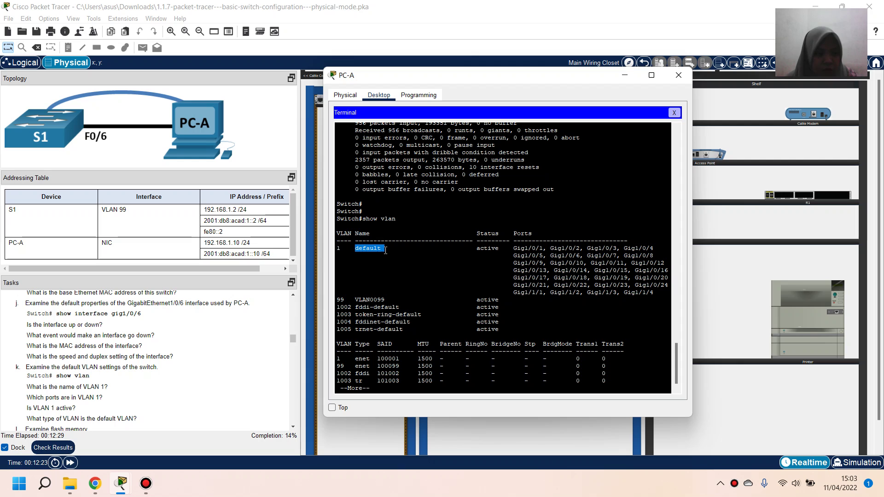
left_click(378, 249)
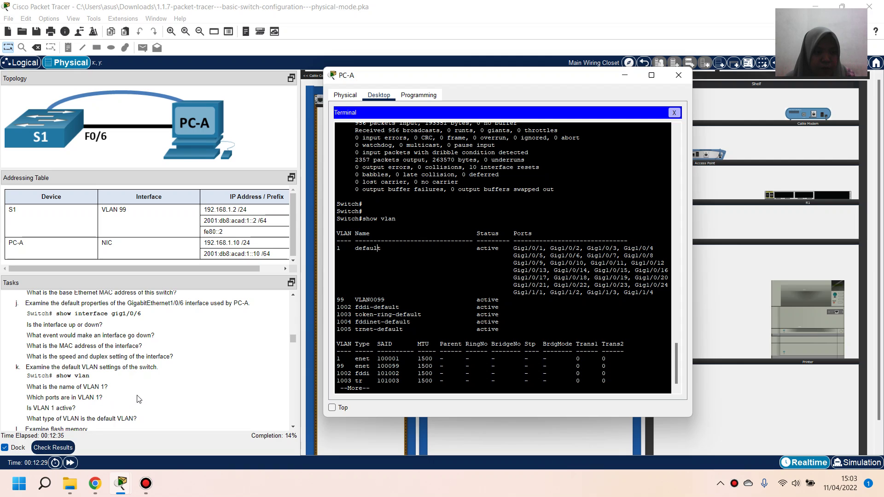
left_click_drag(515, 249, 661, 294)
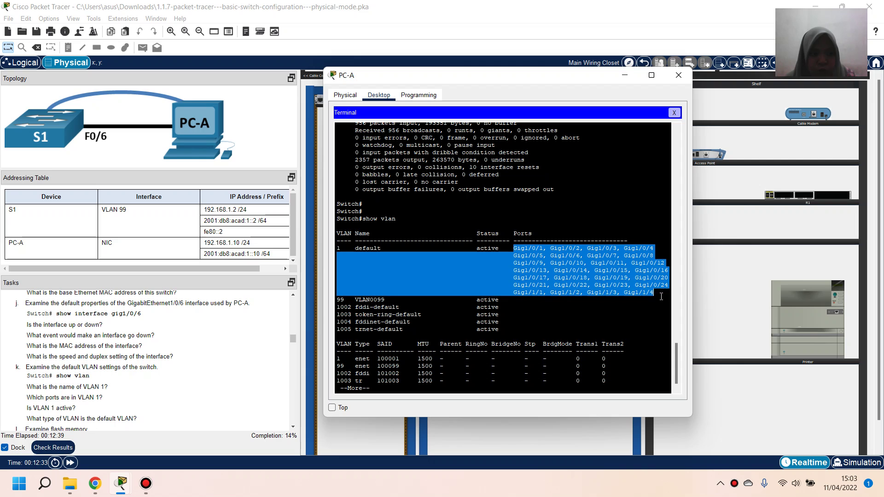
left_click(661, 295)
scroll(65, 405, "down", 1)
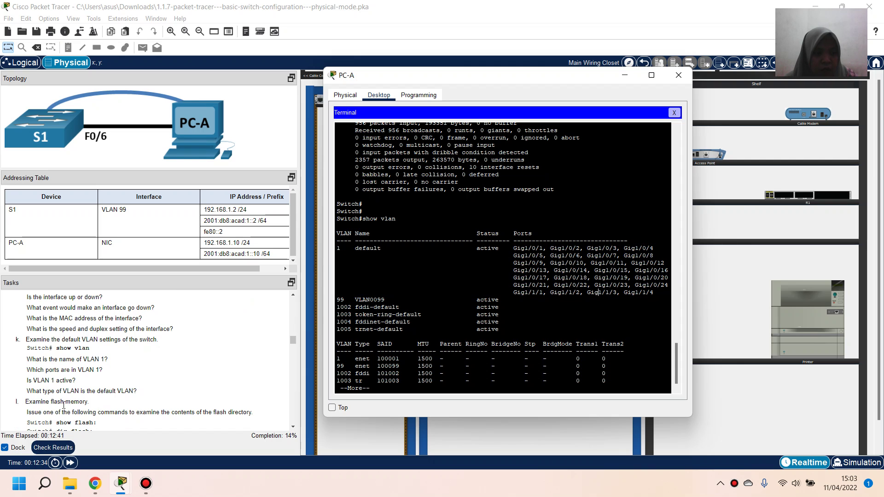
left_click_drag(477, 248, 501, 249)
left_click(480, 248)
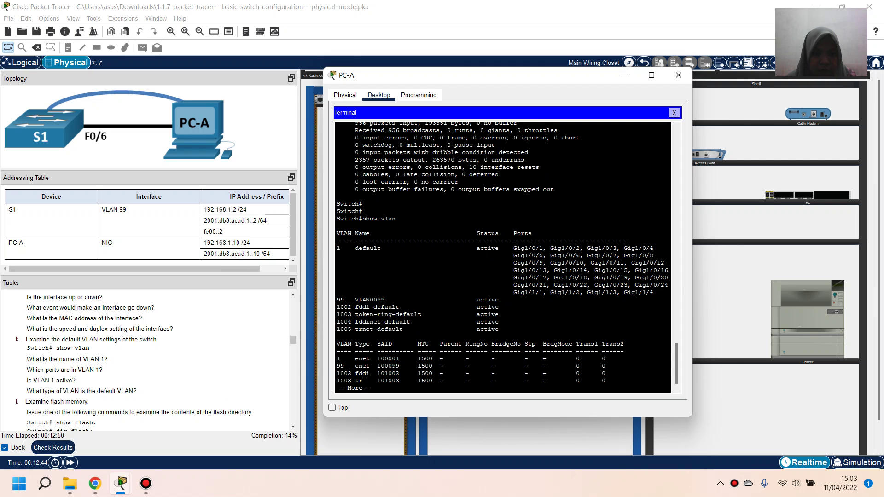
left_click_drag(354, 359, 374, 359)
left_click(373, 359)
scroll(87, 361, "down", 2)
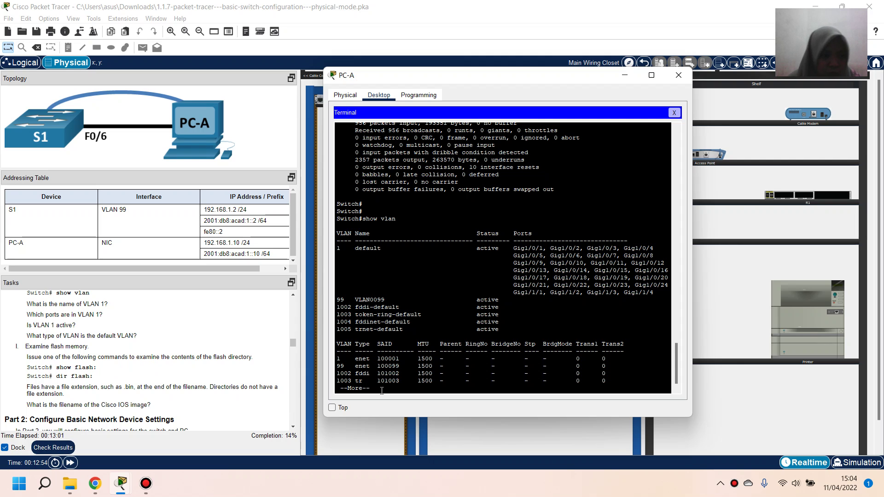
Run show flash after the VLAN pages and highlight the cat3k_caa-universalk9.16.03.02.SPA.bin image
key("Return")
key("Return")
key("Return")
key("Return")
key("Return")
key("Return")
key("Return")
key("Return")
key("Return")
key("Return")
key("Return")
key("Return")
key("Return")
key("Return")
key("Return")
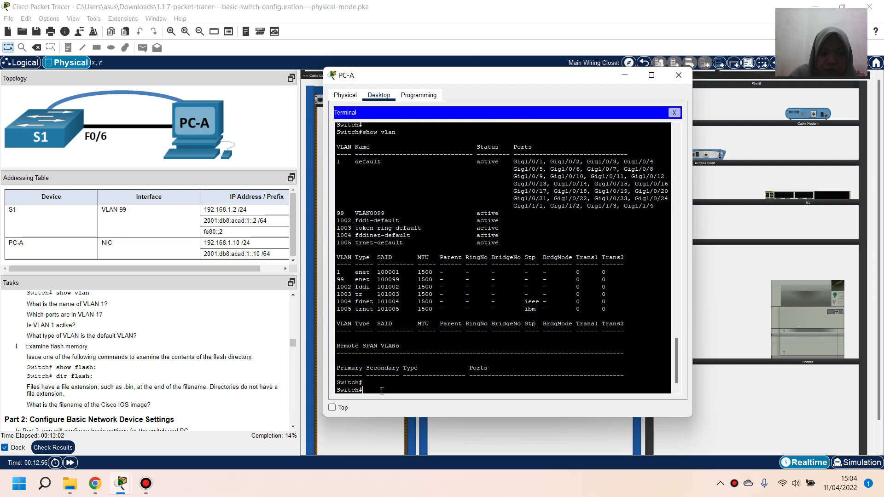
type("show ")
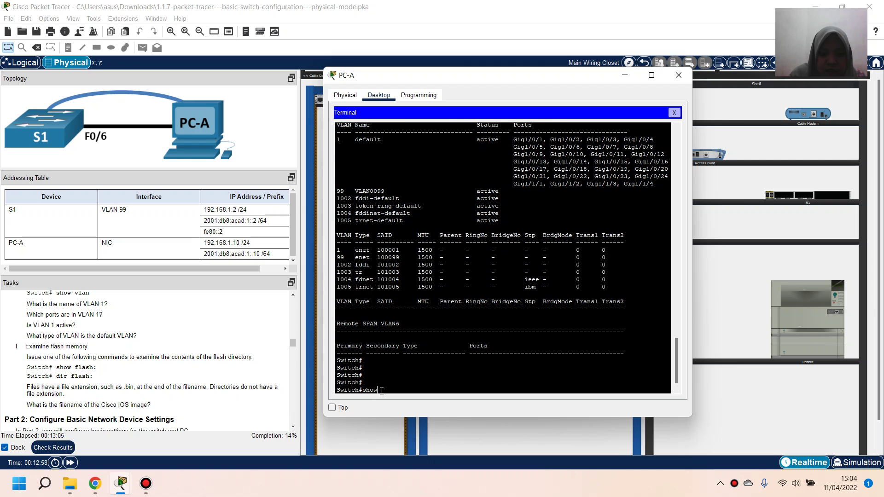
type("flash:")
key("Return")
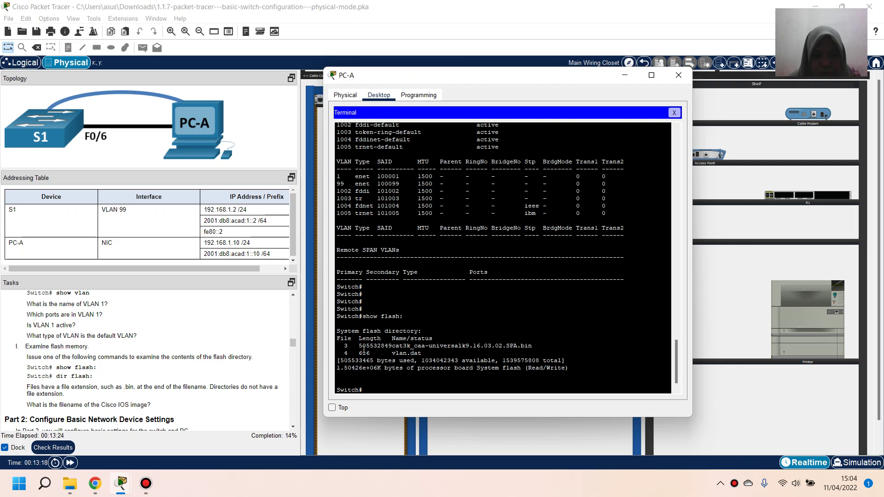
left_click_drag(352, 346, 539, 349)
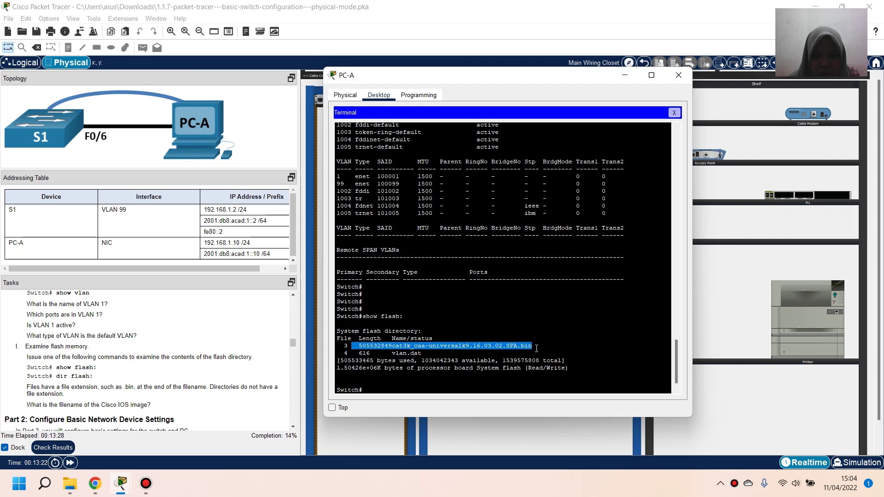
left_click(456, 337)
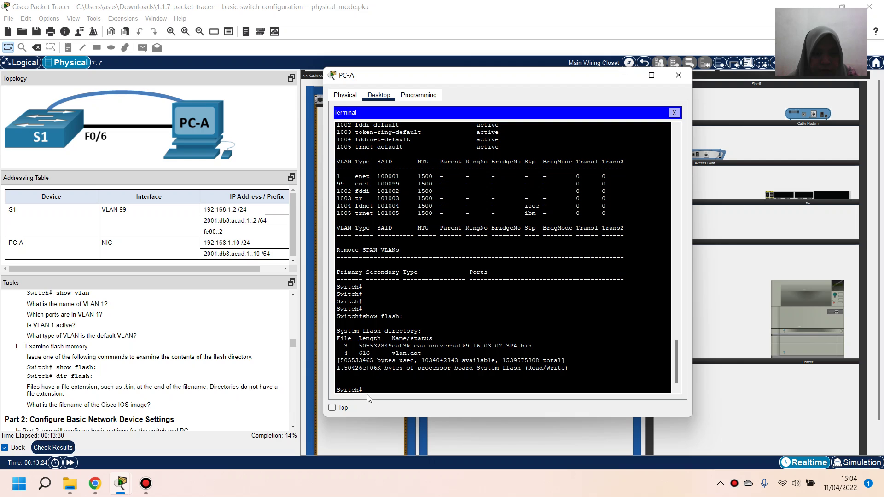
scroll(148, 354, "down", 2)
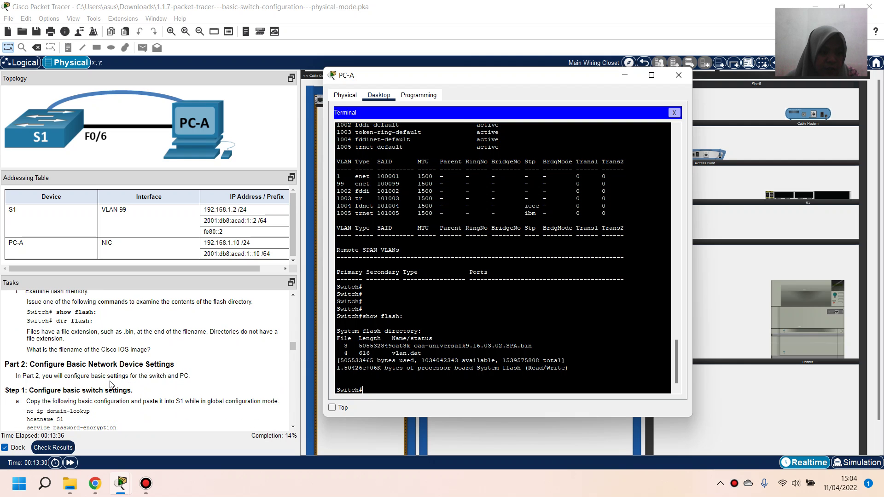
scroll(111, 386, "down", 1)
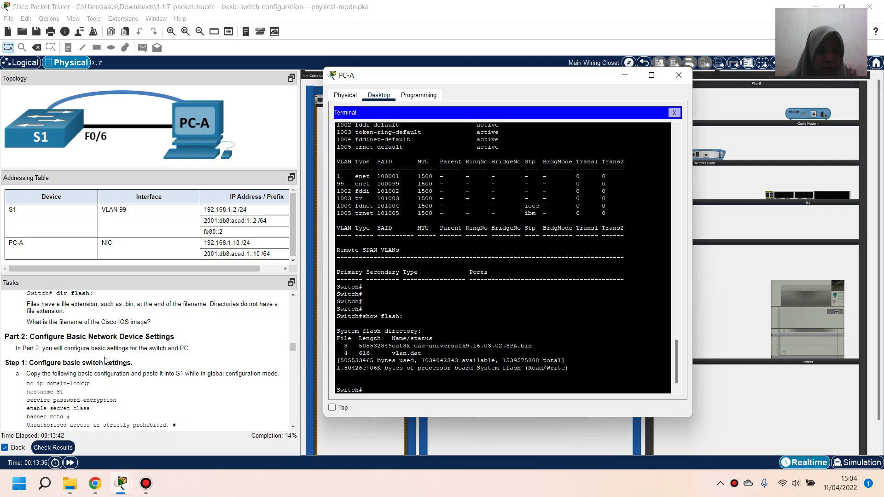
scroll(105, 361, "down", 1)
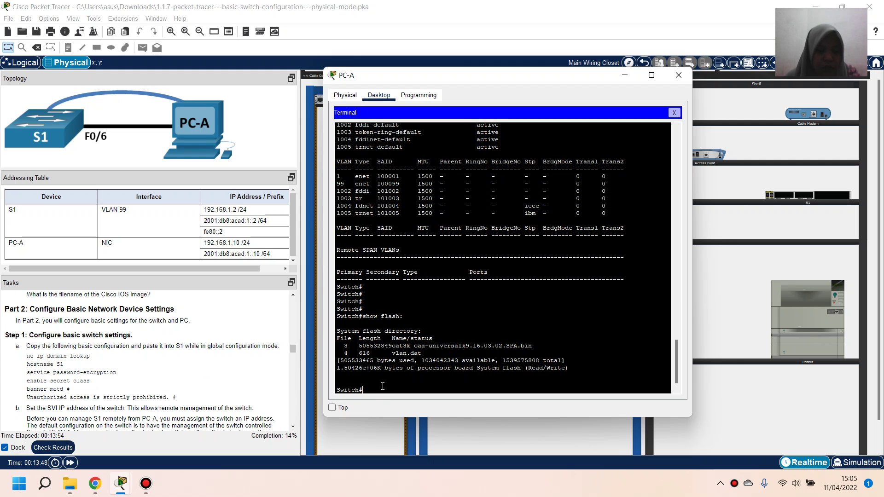
Enter conf t, apply no ip domain-lookup and hostname S1, then begin typing 'service'
type("conf t")
key("Return")
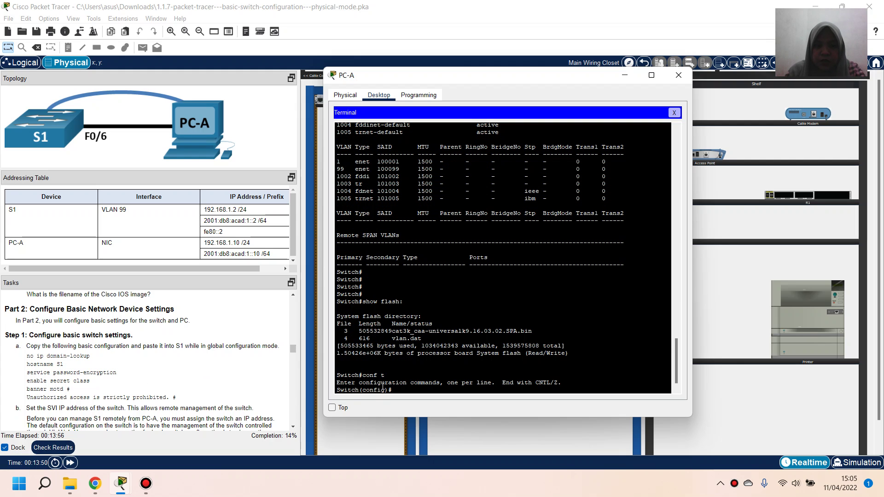
type("n")
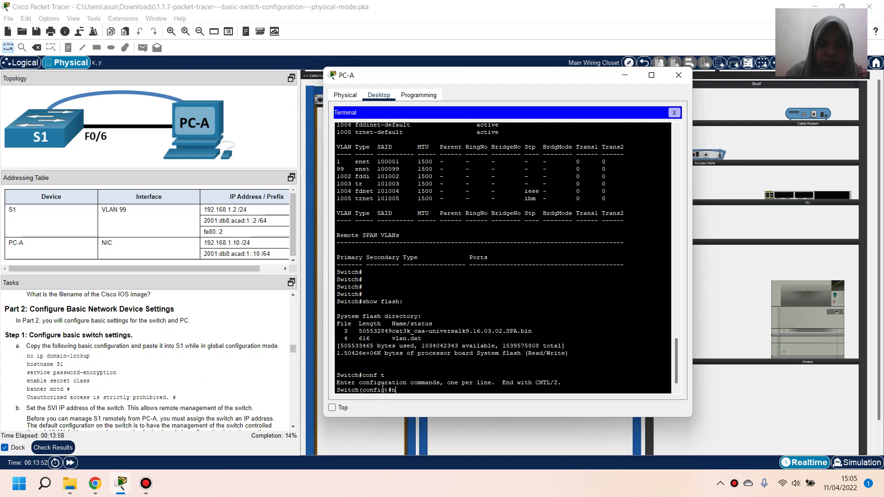
type("o")
type(" i")
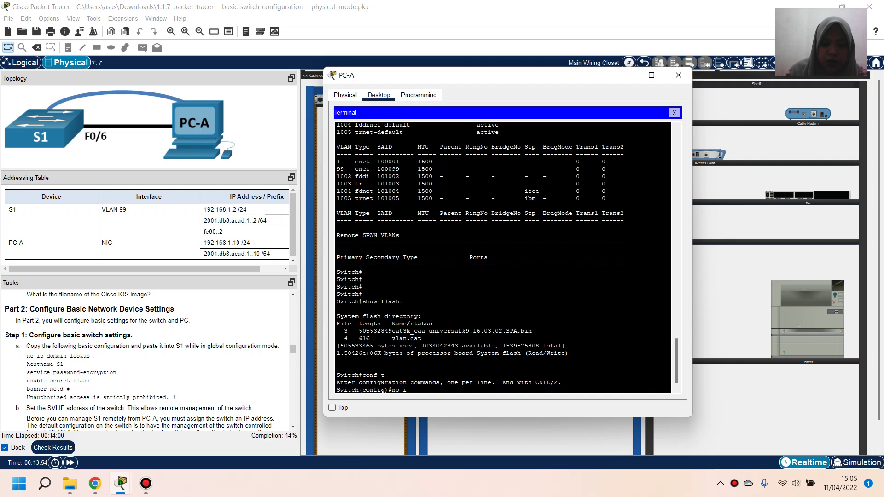
type("p domain")
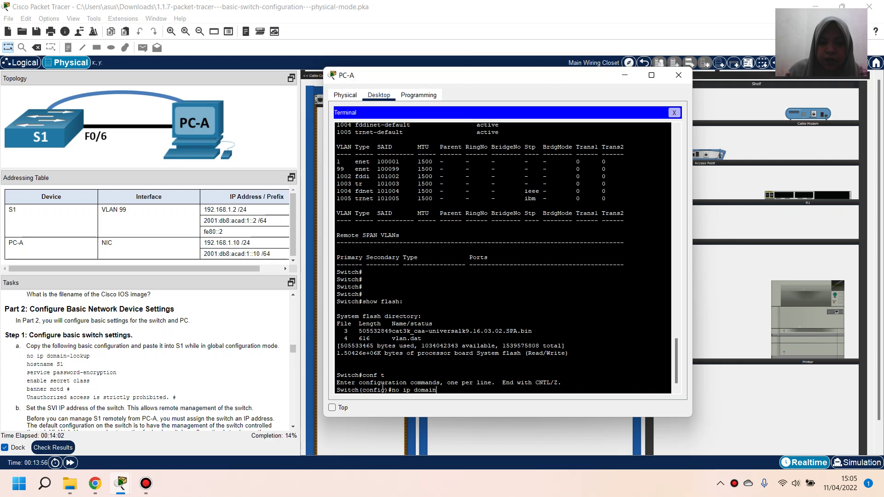
type("-lookup")
key("Return")
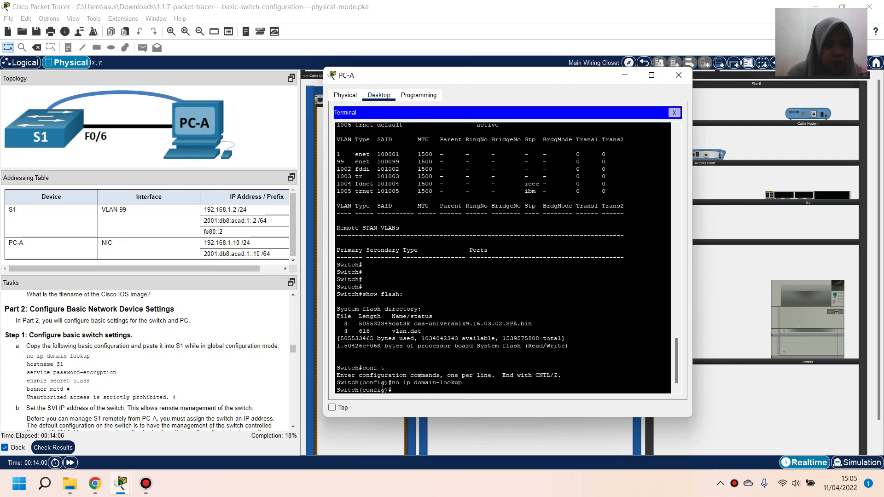
type("hostname")
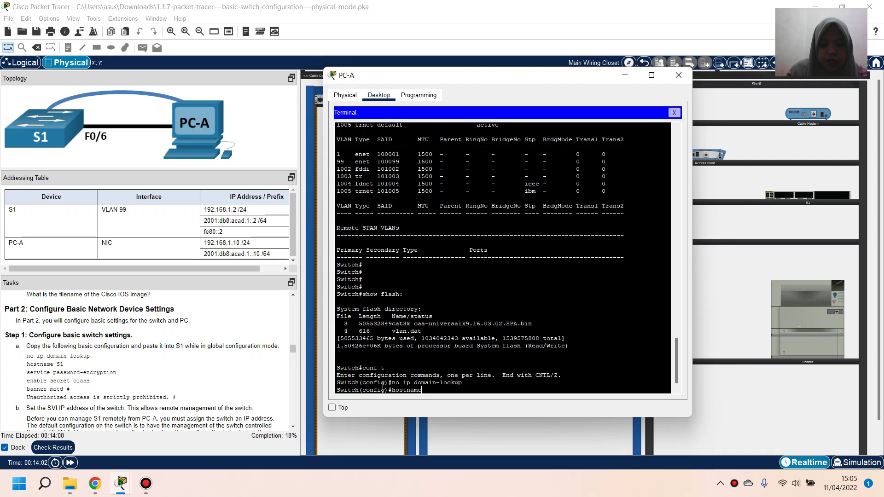
type(" S1")
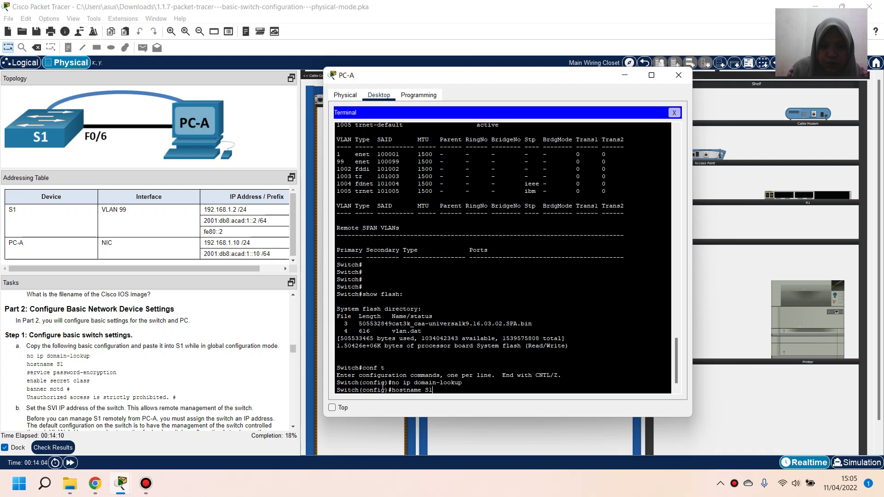
key("Return")
type("service")
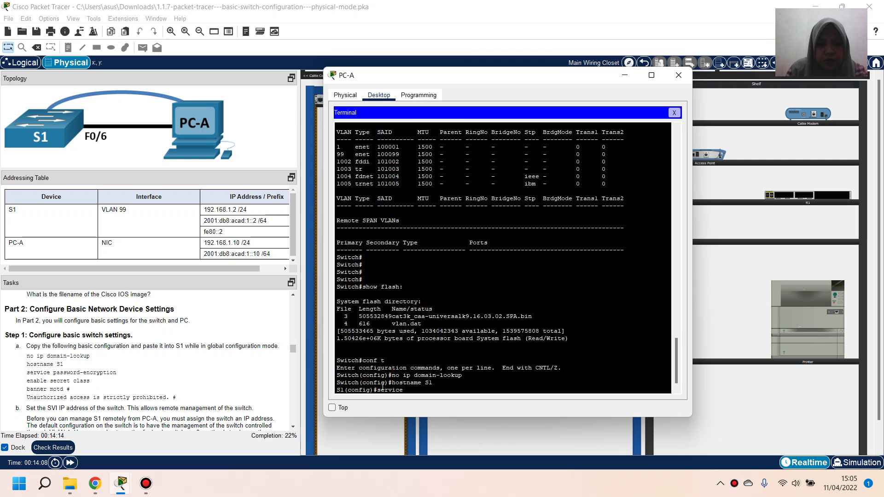
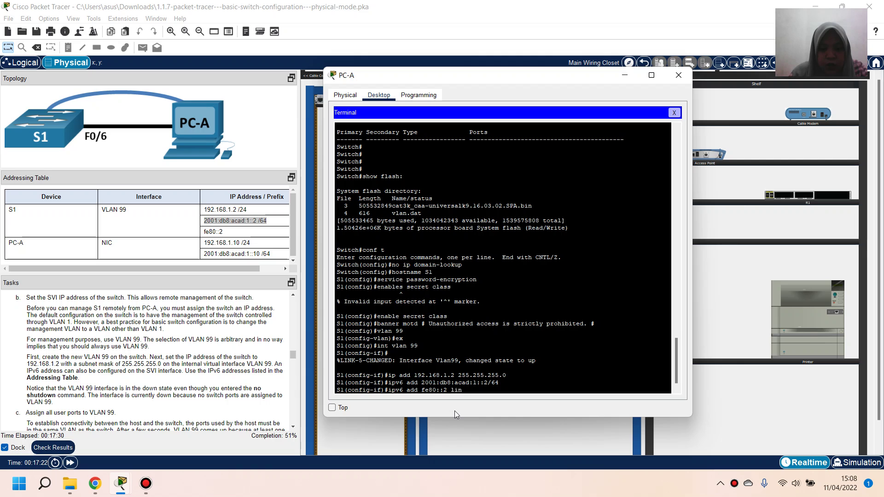
Add link-local fe80::2 to VLAN 99, enable it with no shutdown, and exit the interface
type("k-local")
key("Return")
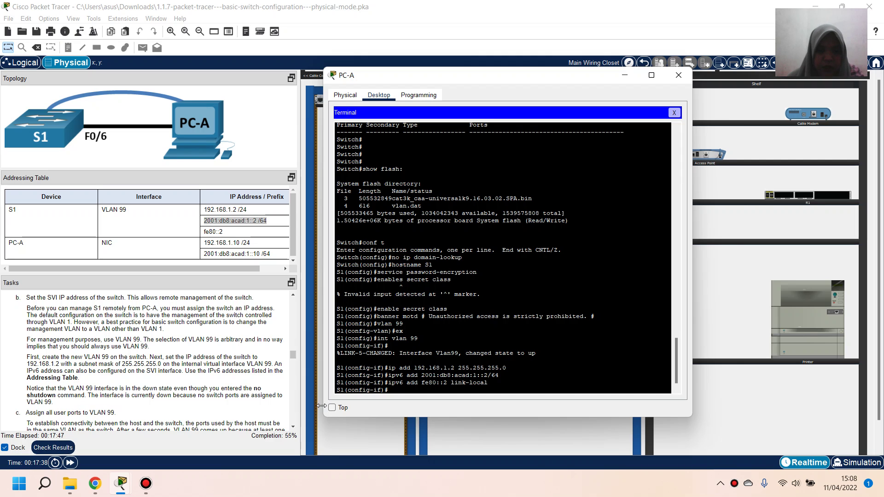
type("no ")
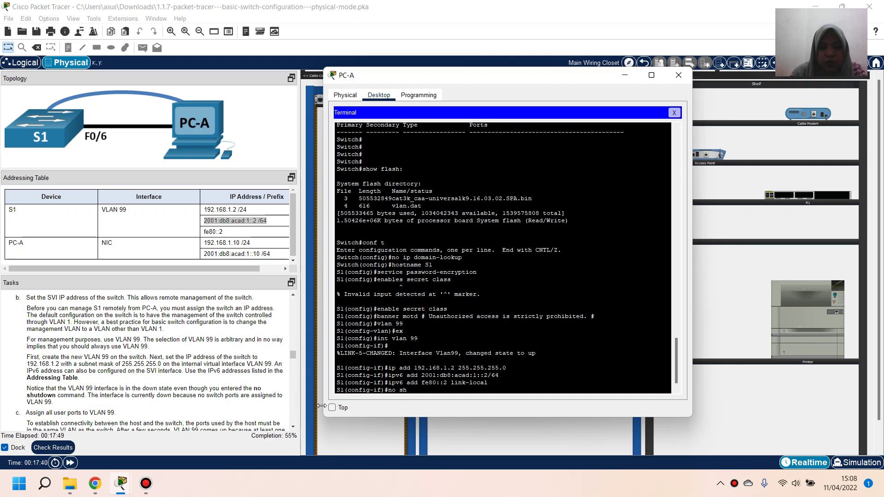
type("sh")
key("Return")
mouse_move(109, 477)
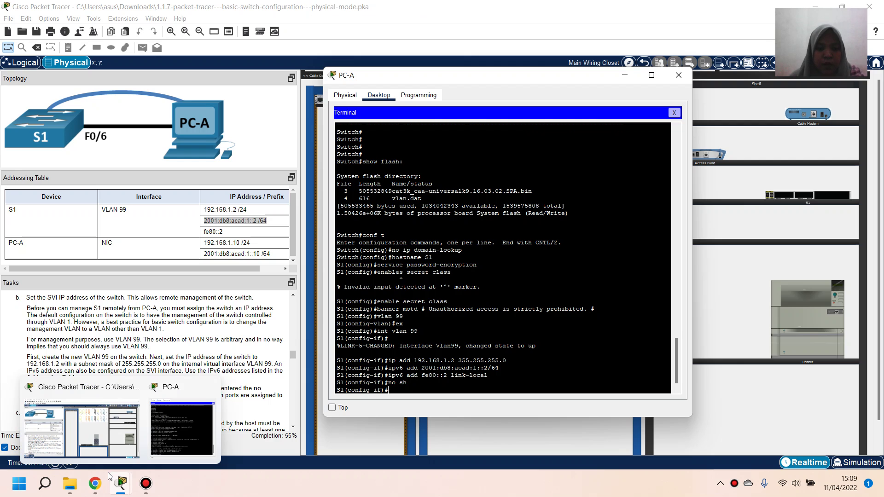
type("ex")
key("Return")
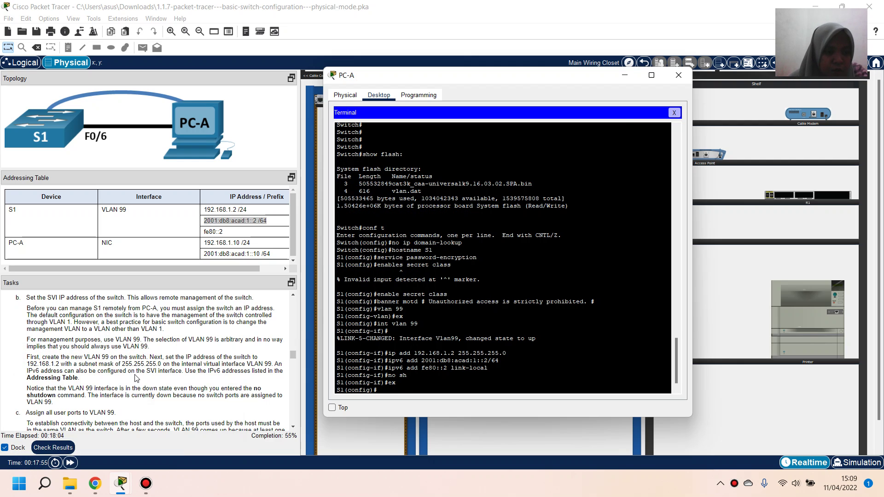
Put ports g1/0/1-24 into access VLAN 99 as one interface range
scroll(137, 378, "down", 2)
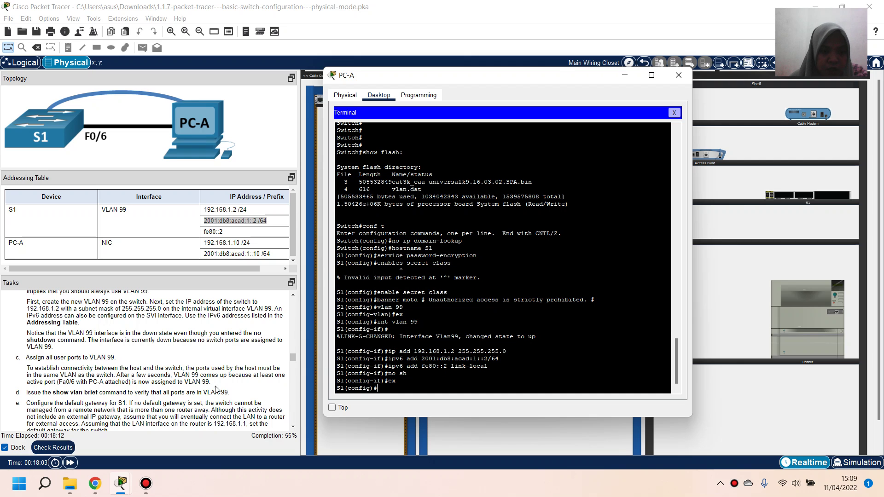
scroll(189, 386, "down", 1)
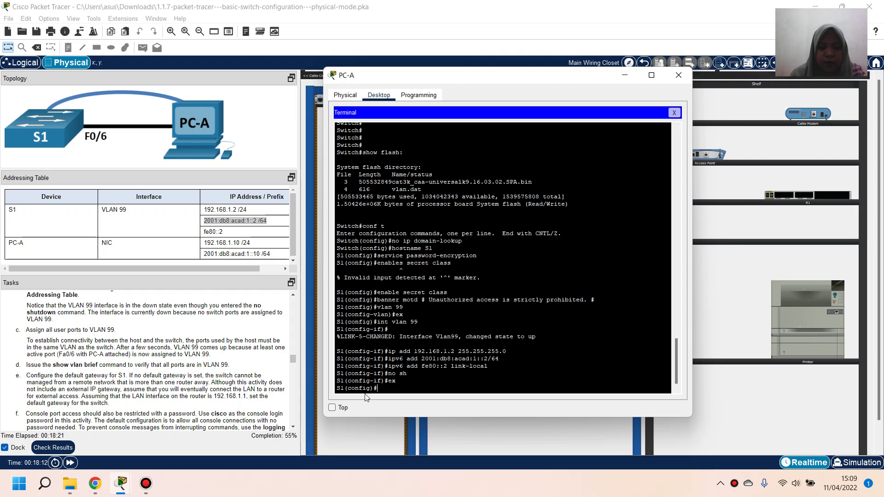
type("int rang")
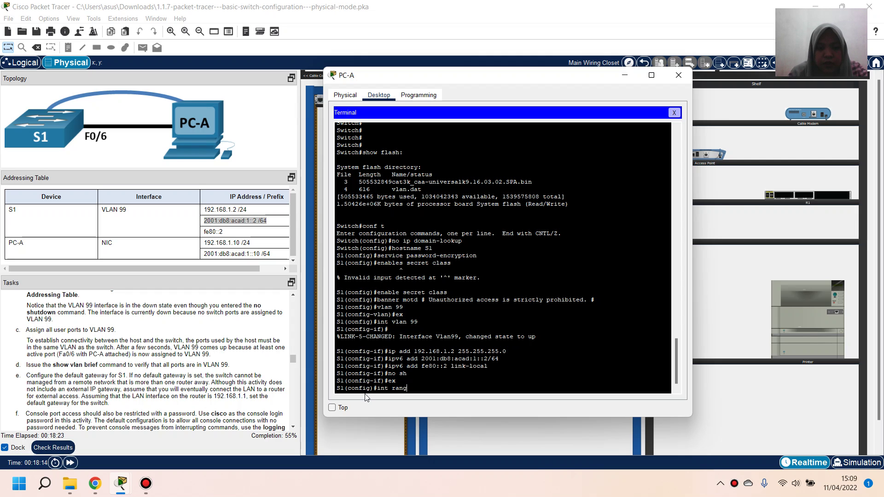
type("e g")
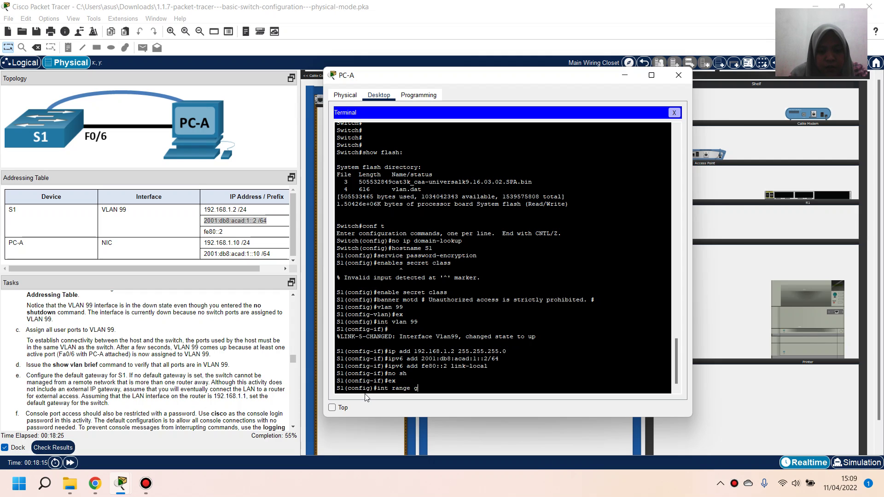
type("i")
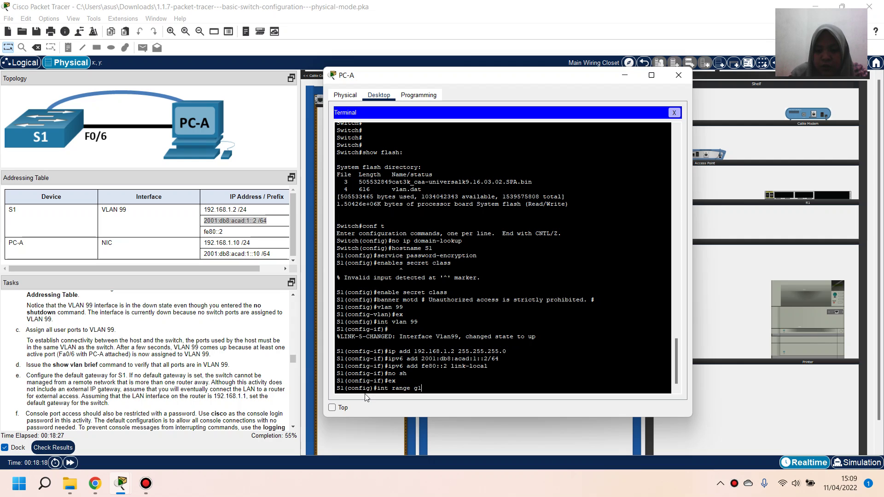
type("/0/1-24")
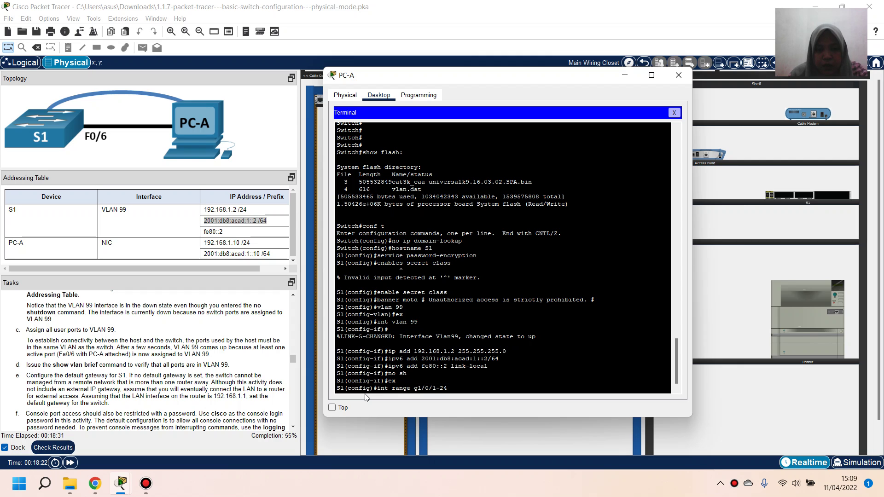
key("Return")
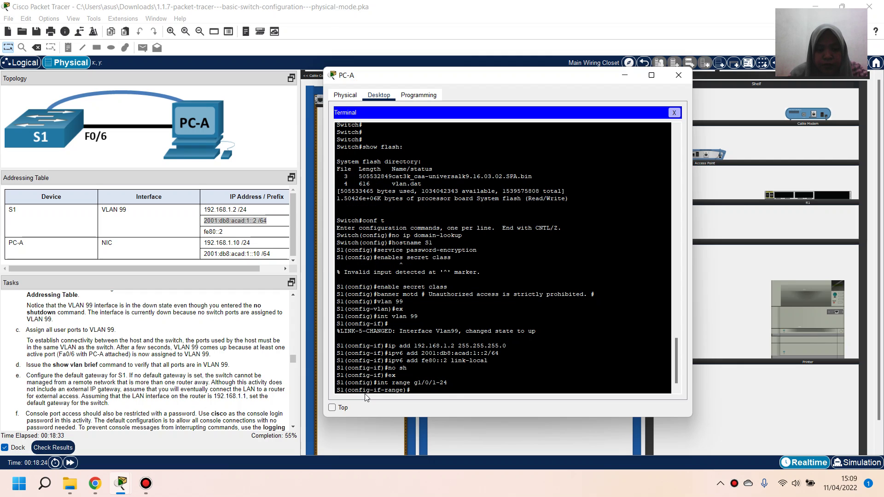
type("swi")
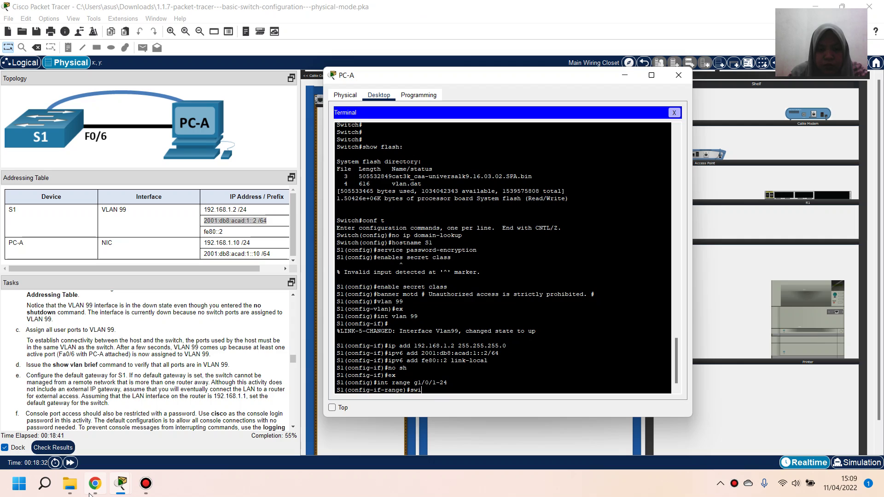
type("tchport a")
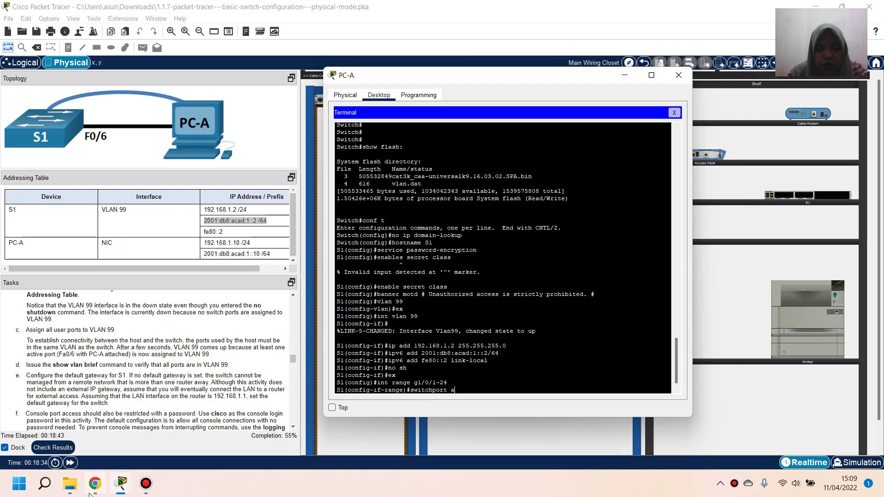
type("ccess vlan 99")
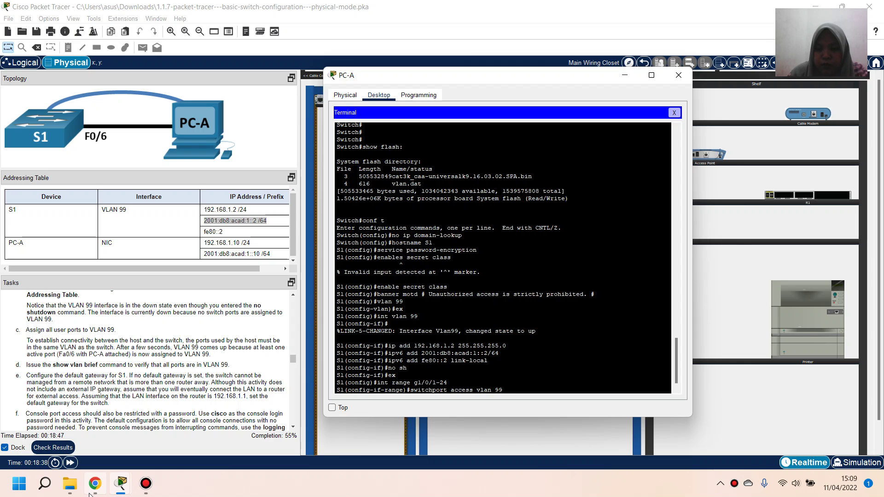
key("Return")
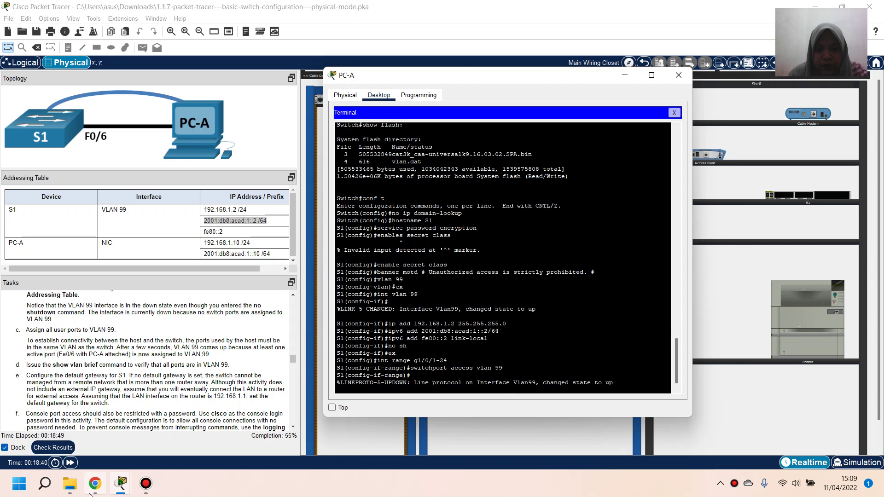
key("Return")
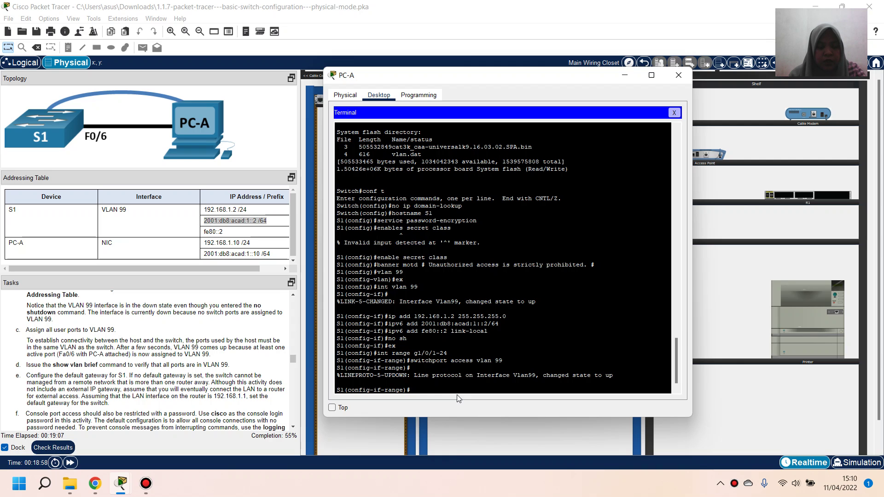
Exit twice back to privileged mode and type show vlan brief
type("ex")
key("Return")
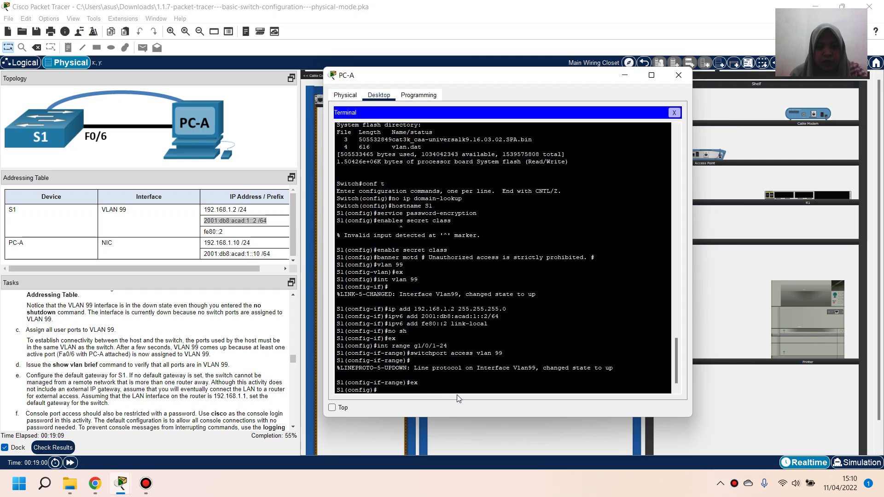
type("ex")
key("Return")
key("Return")
type("sh")
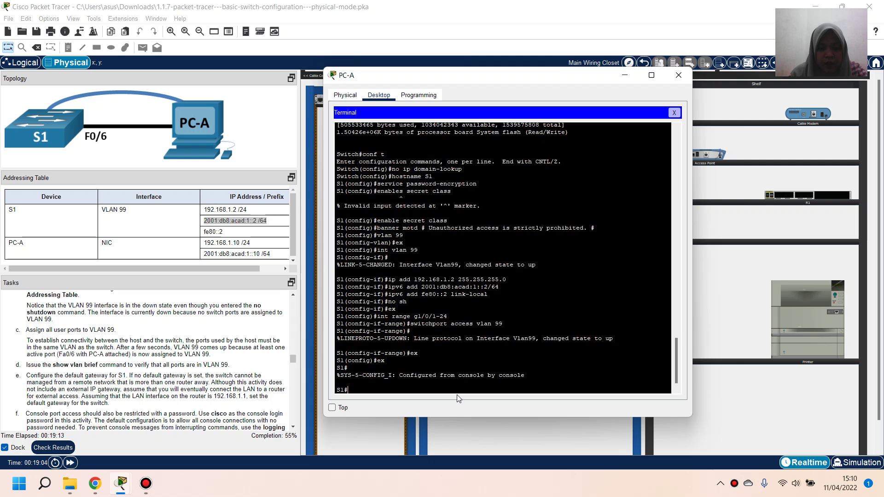
type("ow vlan brief")
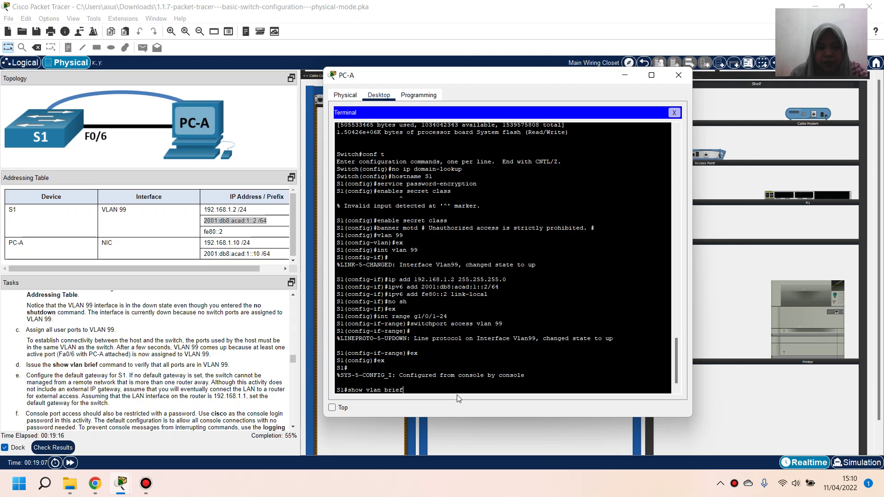
Run show vlan brief and highlight Gig1/0/1–Gig1/0/24 listed under VLAN 99
key("Return")
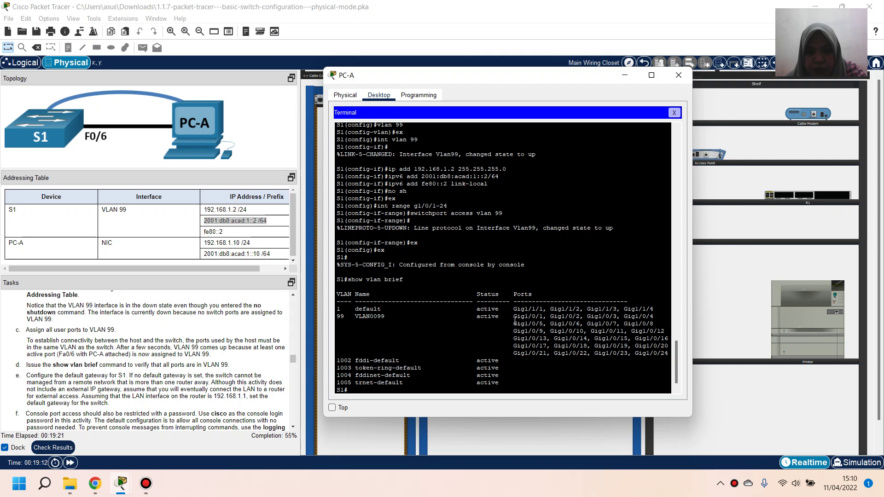
left_click_drag(515, 322, 672, 354)
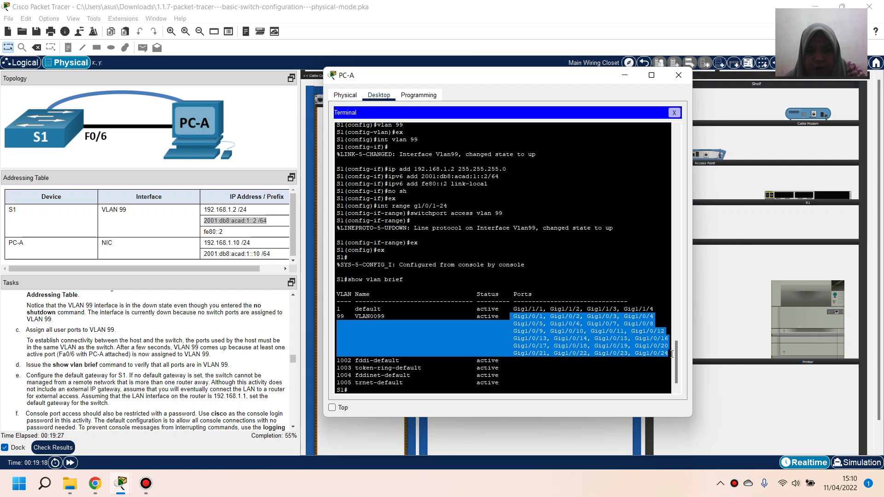
left_click(626, 341)
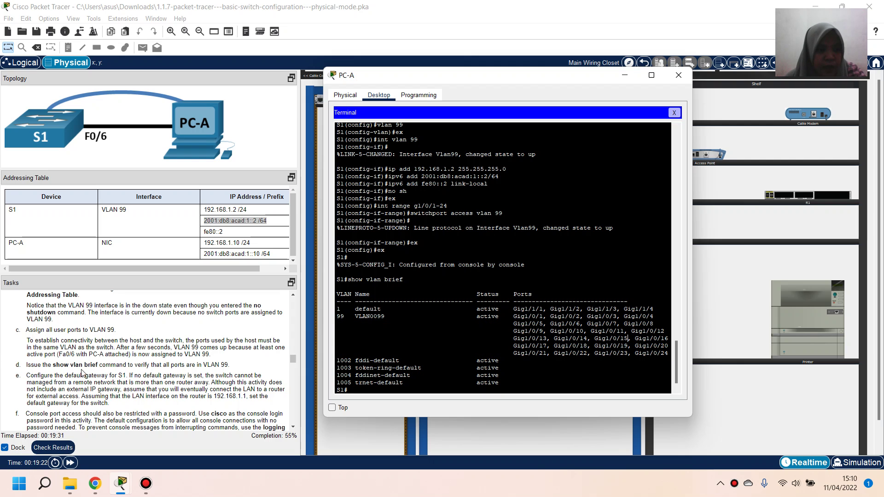
scroll(93, 375, "down", 1)
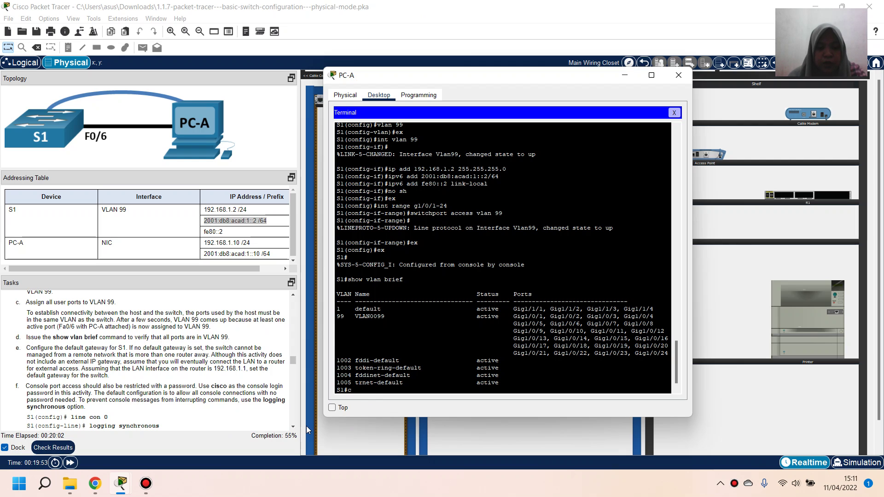
In global configuration mode, apply ip default-gateway 192.168.1.1 on S1
type("conf t")
key("Return")
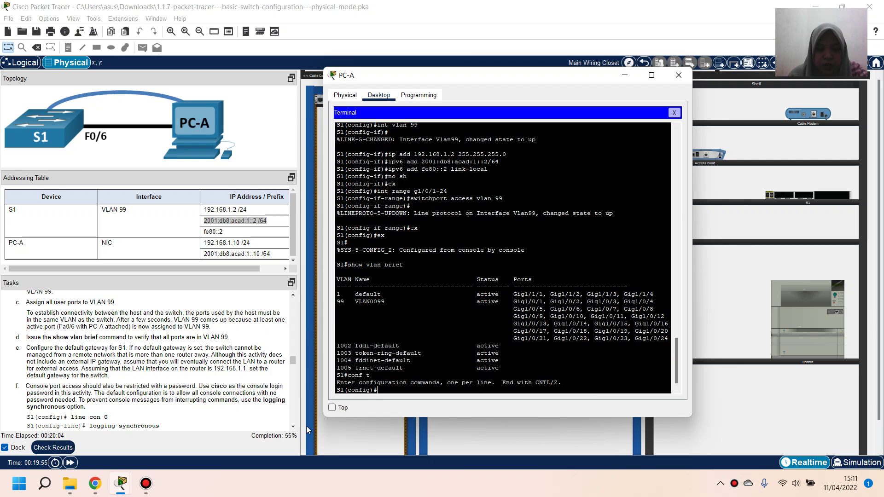
type("ip d")
type("efaul")
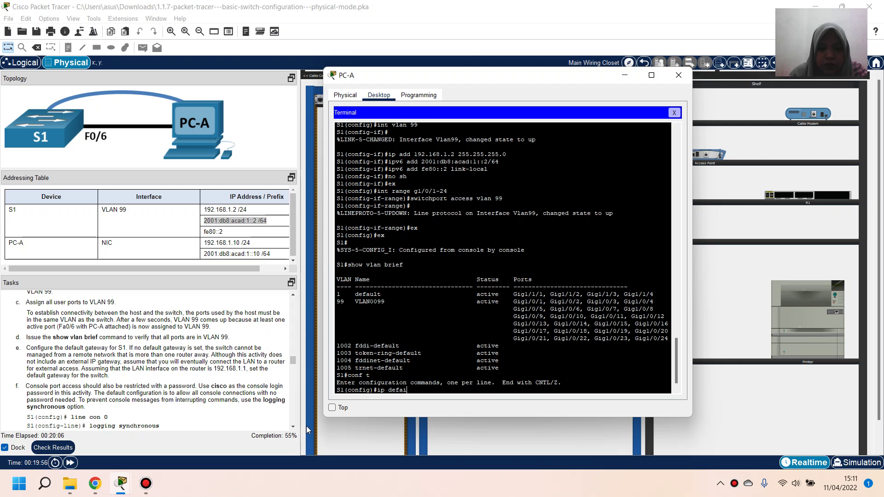
type("t-gateway")
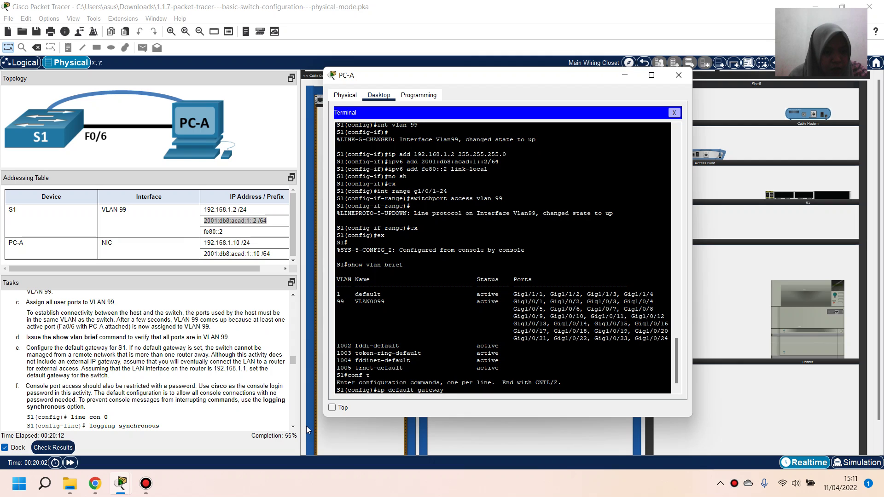
type(" 192.168")
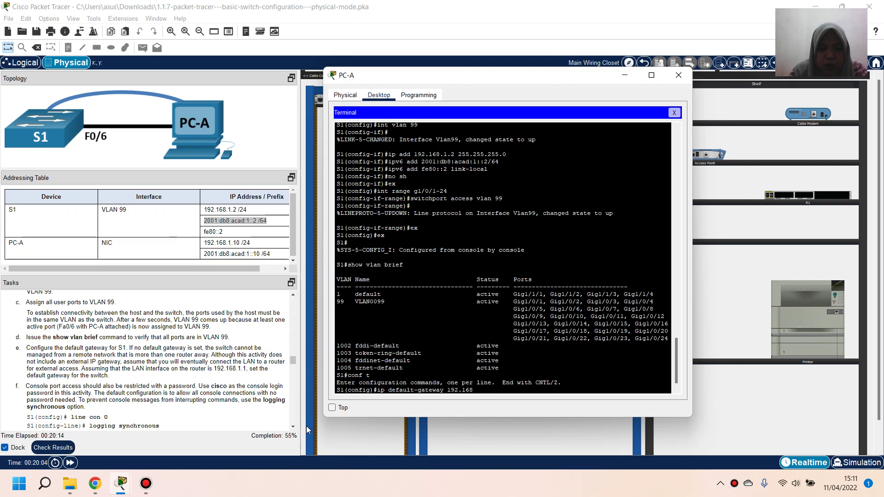
type(".1.1")
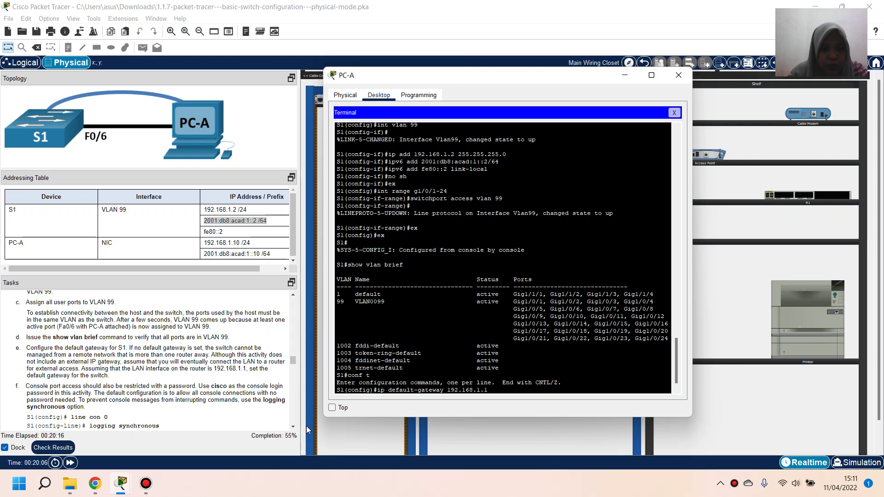
key("Return")
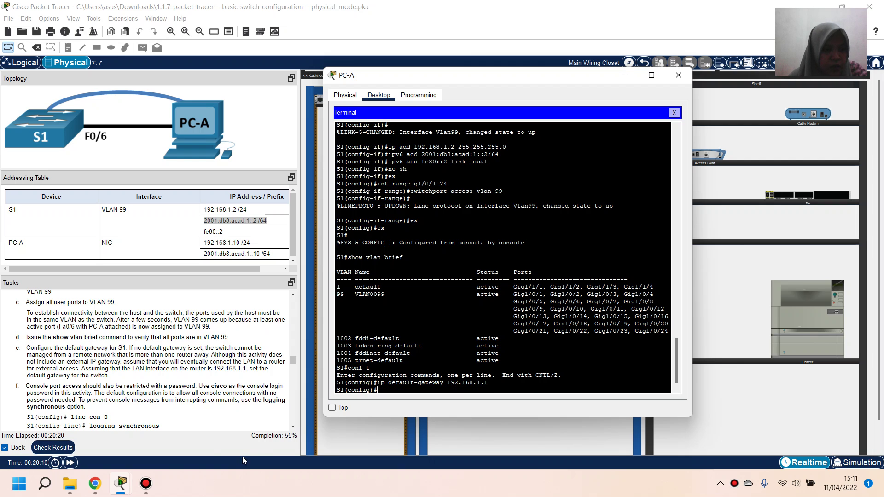
scroll(180, 386, "down", 2)
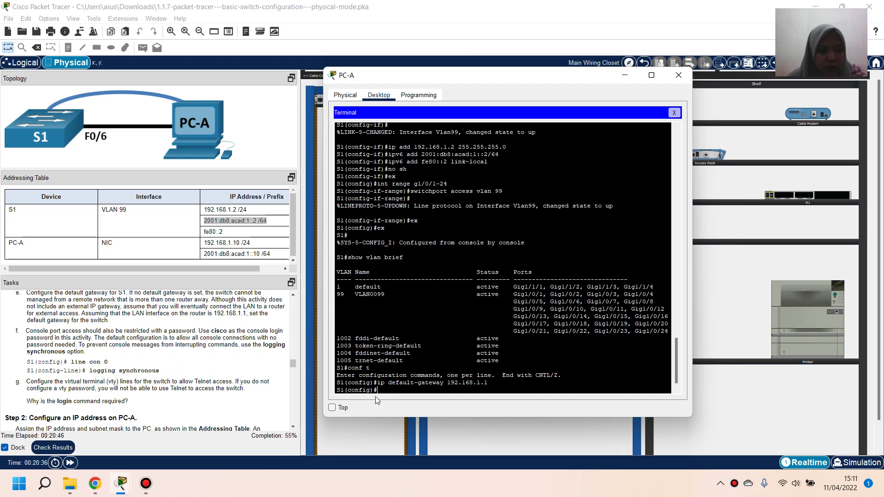
Give console line 0 a password, require login, and enable logging synchronous
type("line")
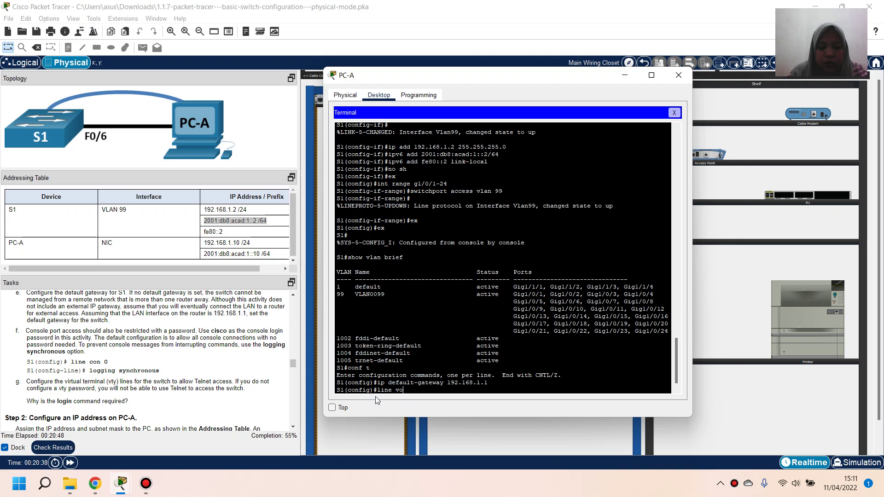
type(" con 0")
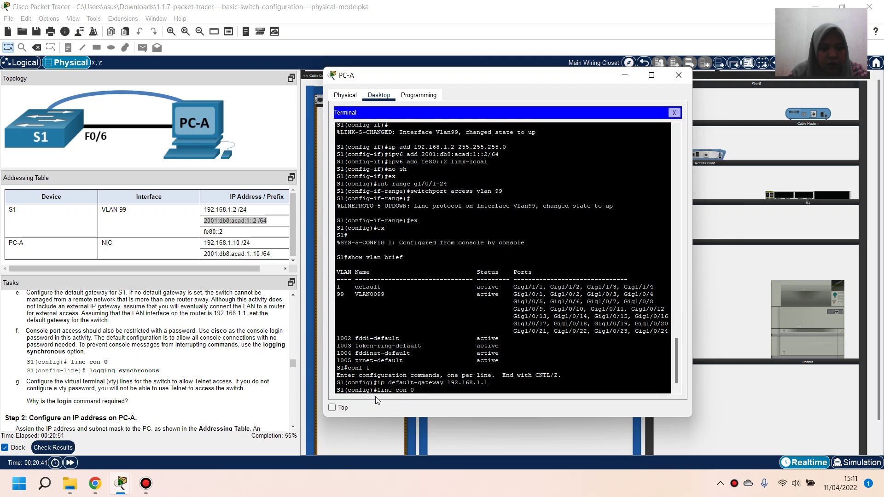
key("Return")
type("pas")
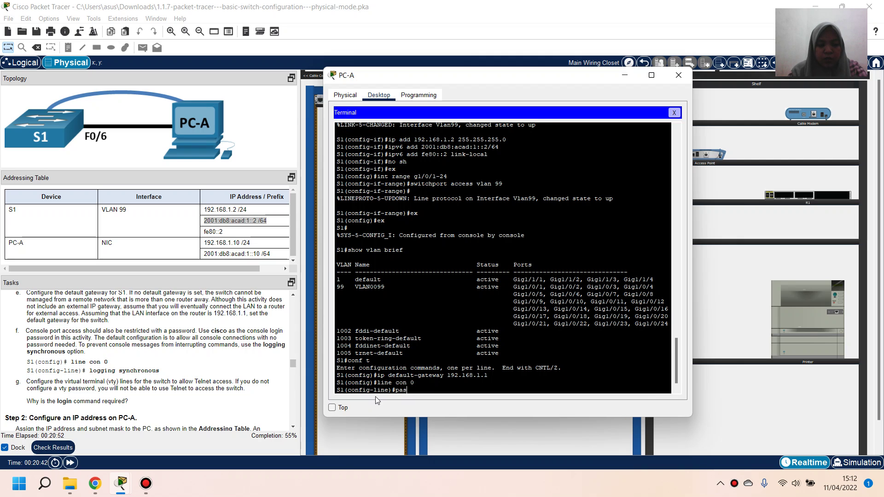
type("sword cisco")
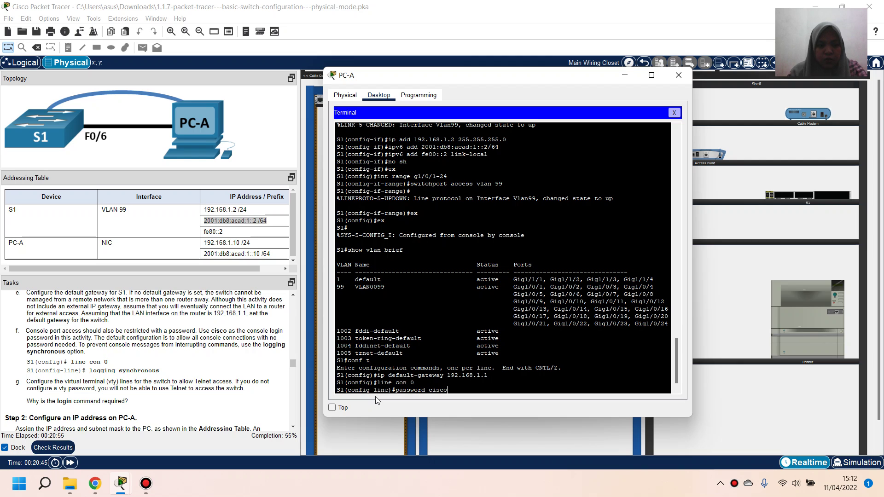
key("Return")
type("login")
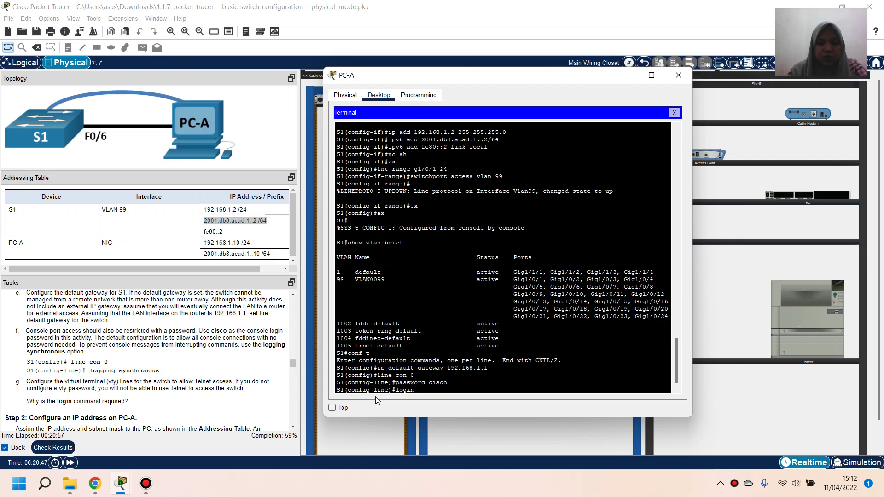
key("Return")
type("logg")
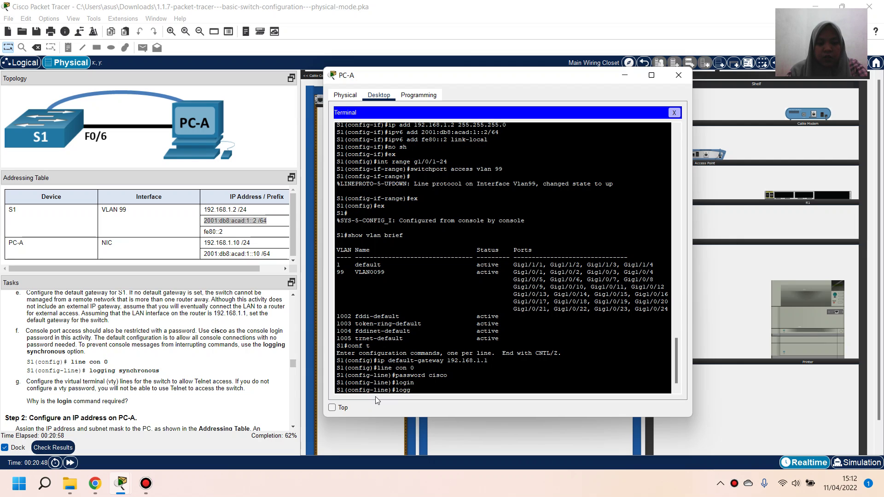
type("ing sycn")
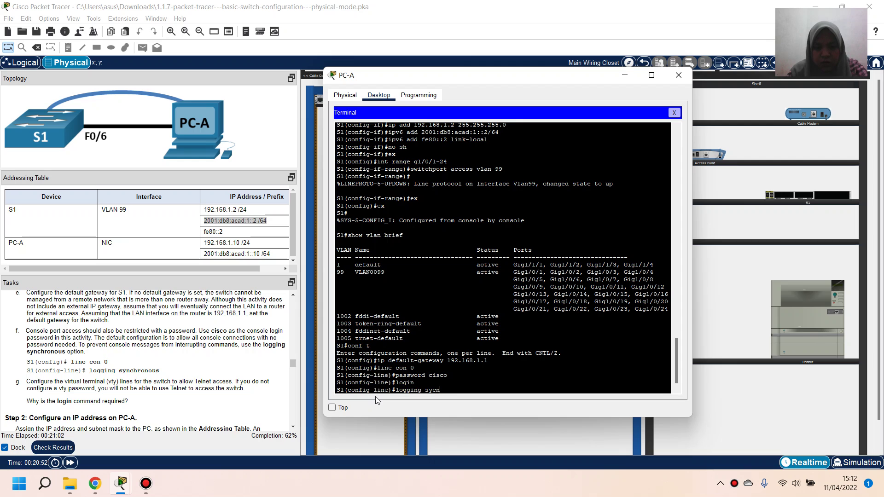
key("BackSpace")
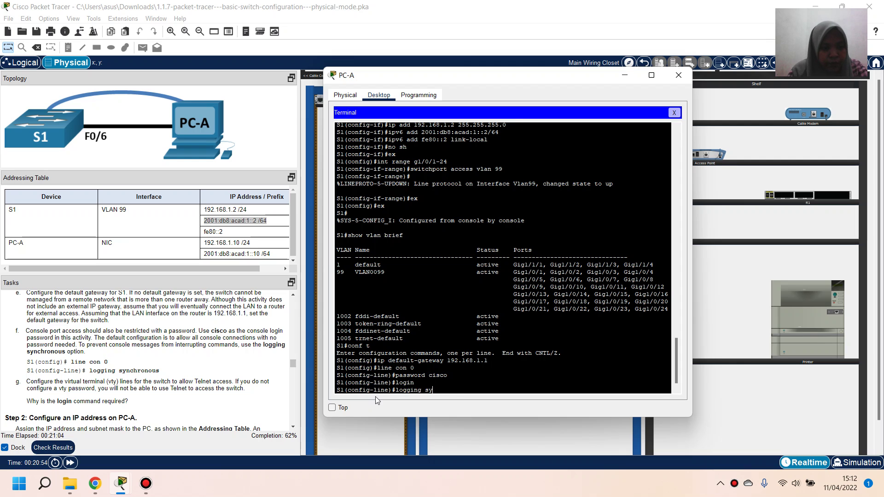
key("BackSpace")
type("nchrono")
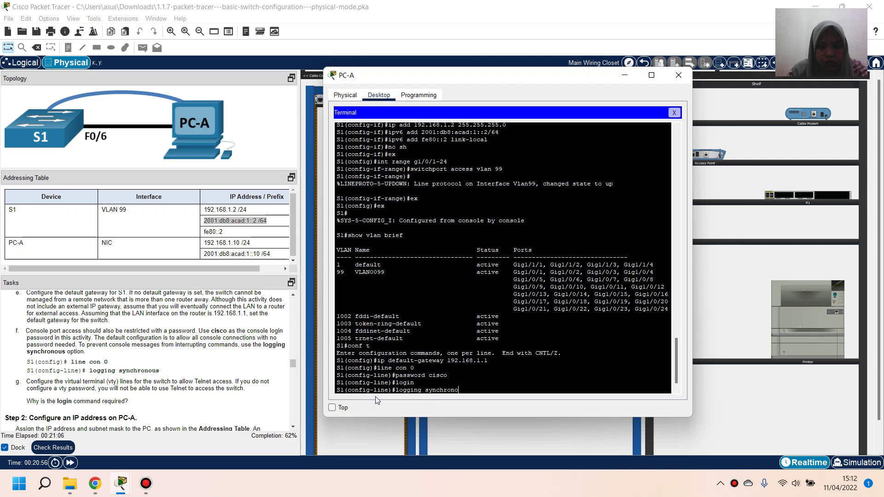
type("us")
key("Return")
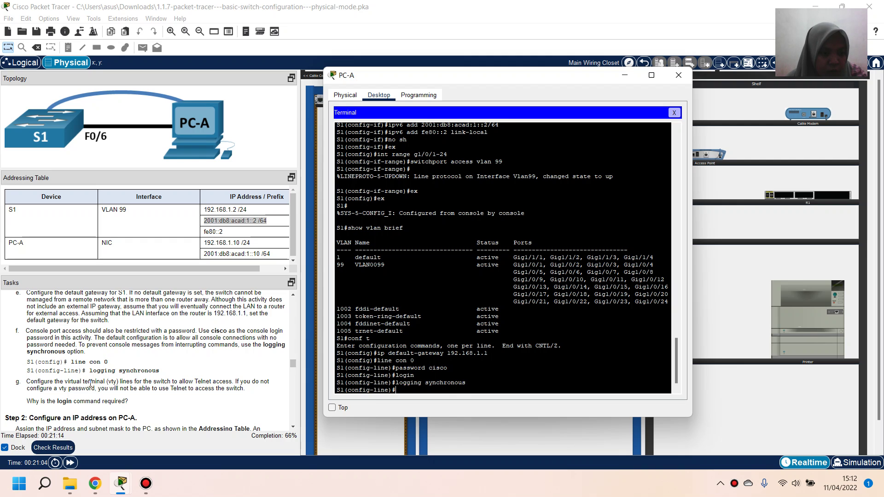
scroll(114, 390, "down", 1)
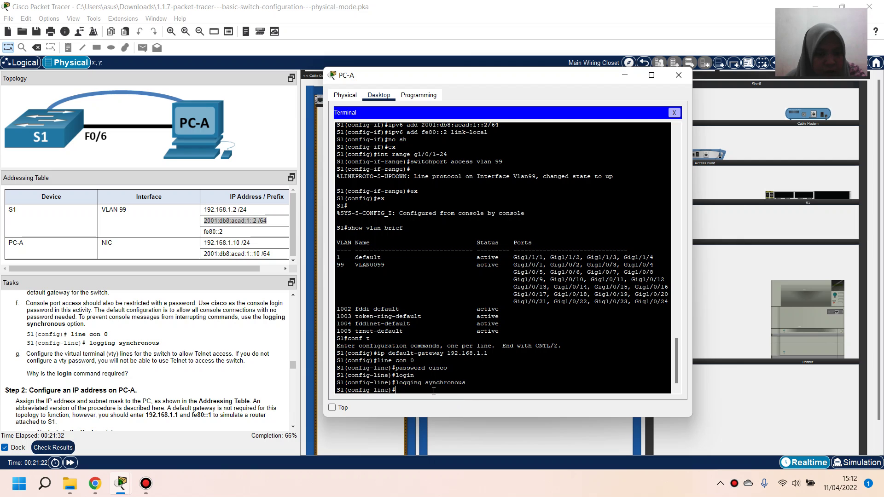
Give vty lines 0–15 a password with login required, then end configuration mode
type("line v")
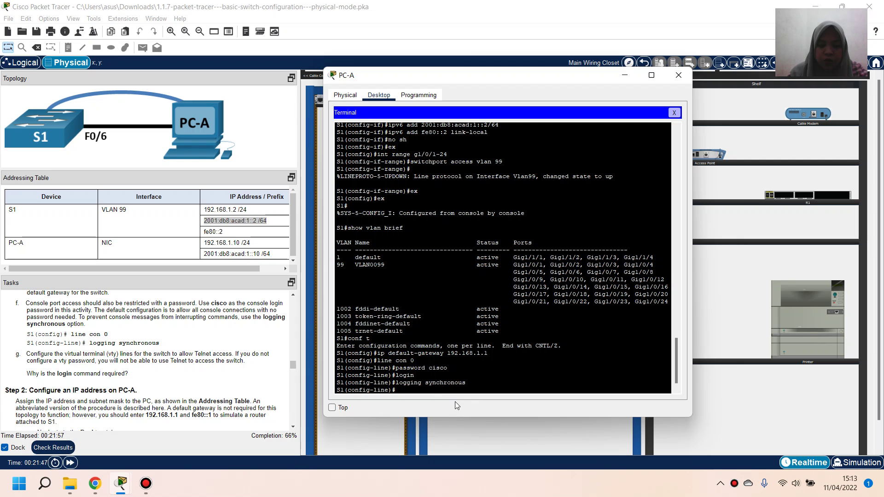
type("ty ")
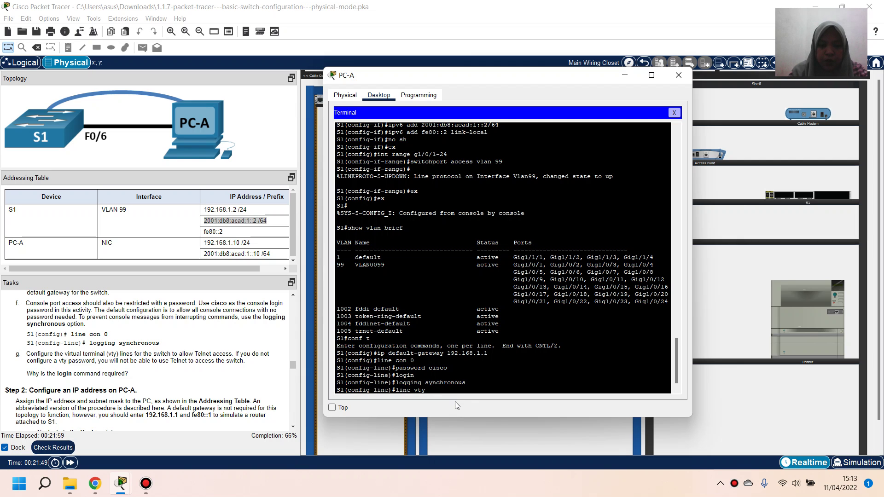
type("0 15")
key("Return")
type("passw")
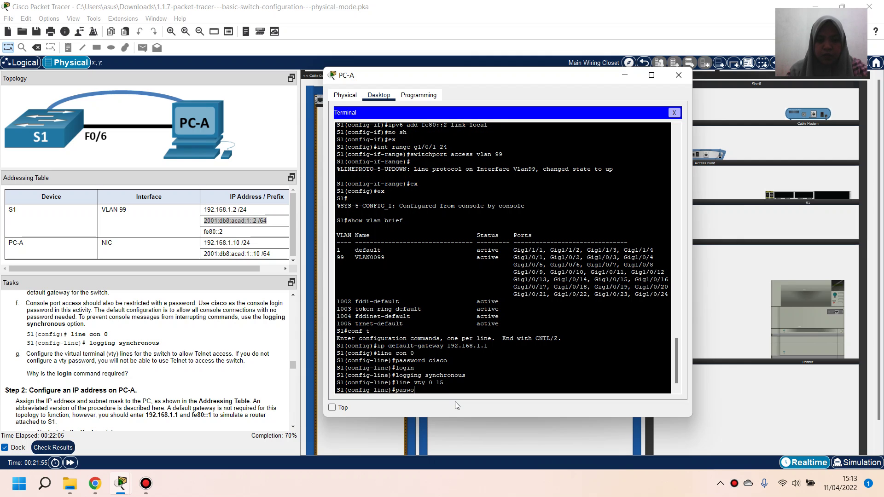
type("o")
key("BackSpace")
key("BackSpace")
type("sword")
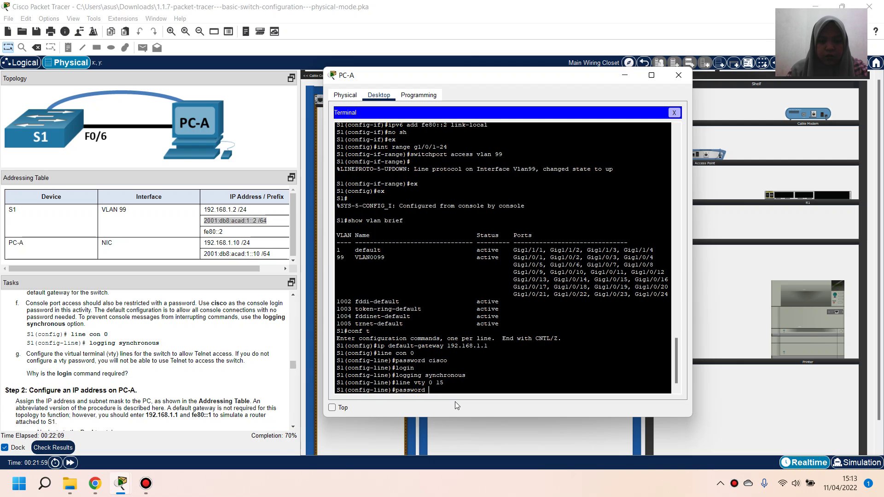
type(" cisco")
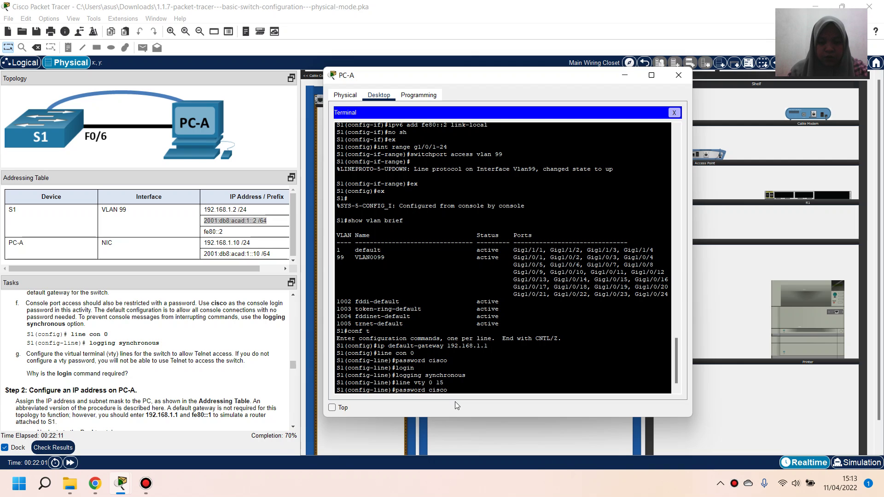
key("Return")
type("login")
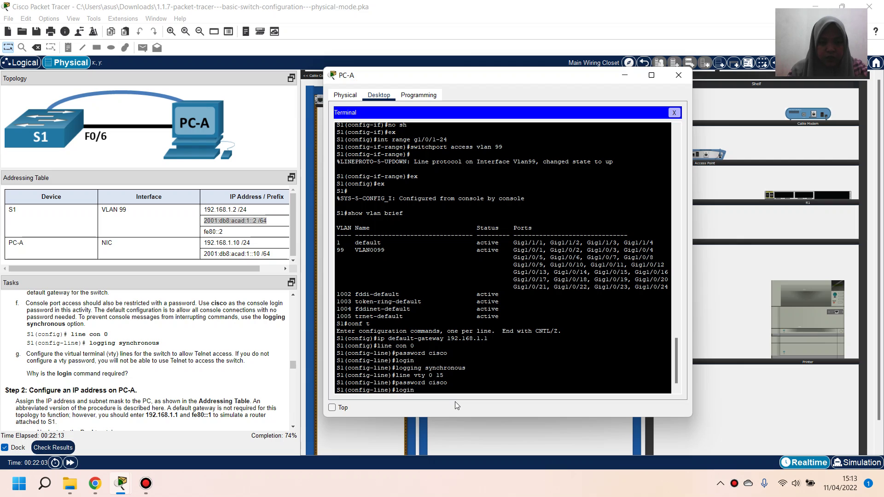
key("Return")
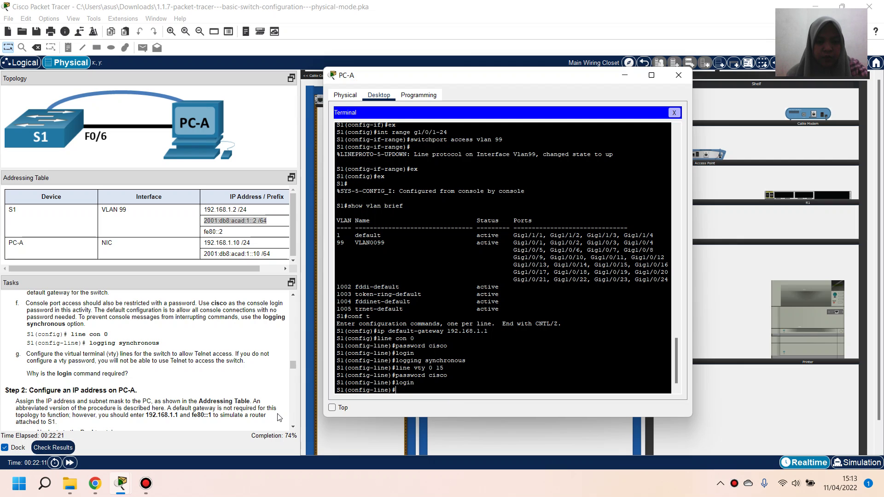
type("end")
key("Return")
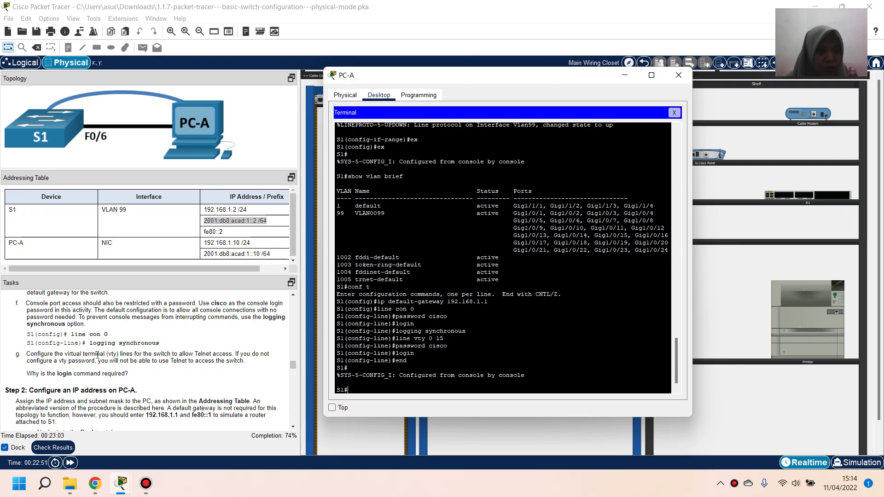
Close PC-A's terminal window to S1 after reviewing the task list
scroll(167, 348, "down", 2)
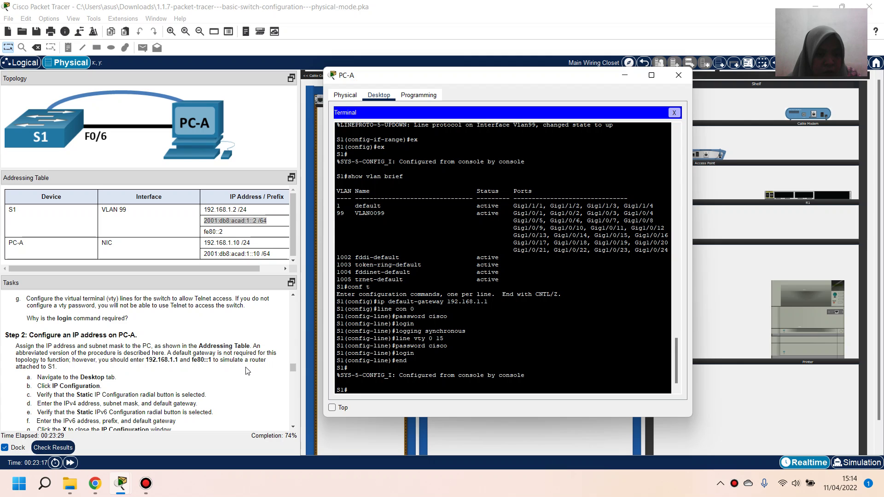
scroll(86, 377, "down", 1)
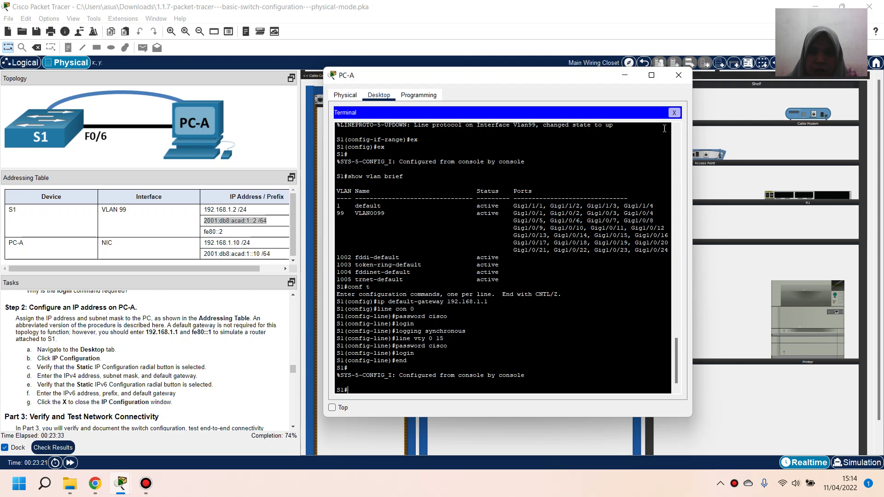
left_click(675, 112)
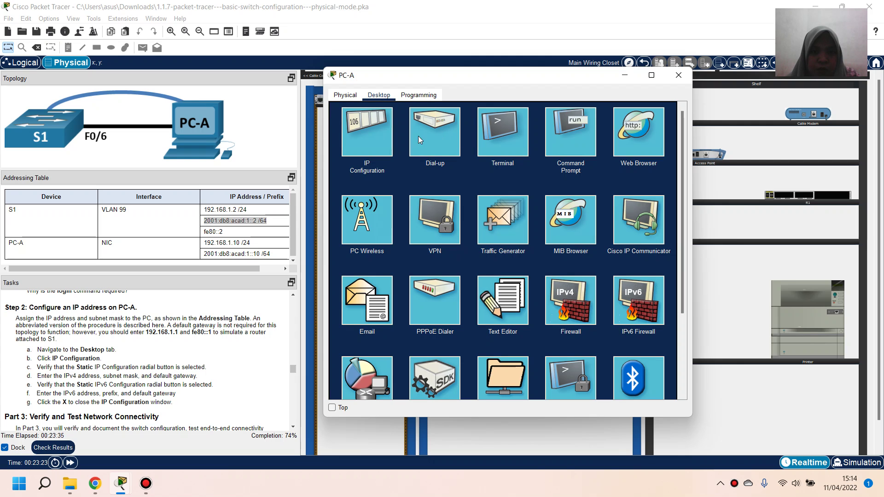
Give PC-A static IPv4 192.168.1.10, mask 255.255.255.0, gateway 192.168.1.1, and static IPv6
left_click(383, 125)
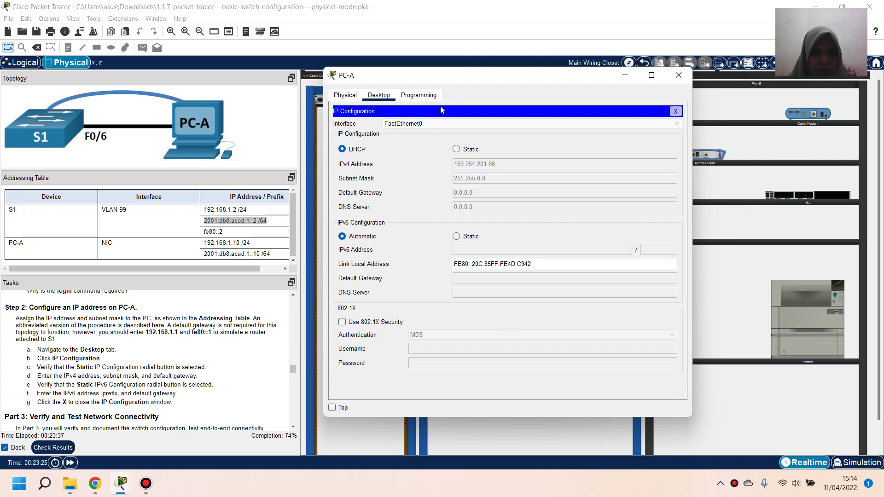
left_click(456, 149)
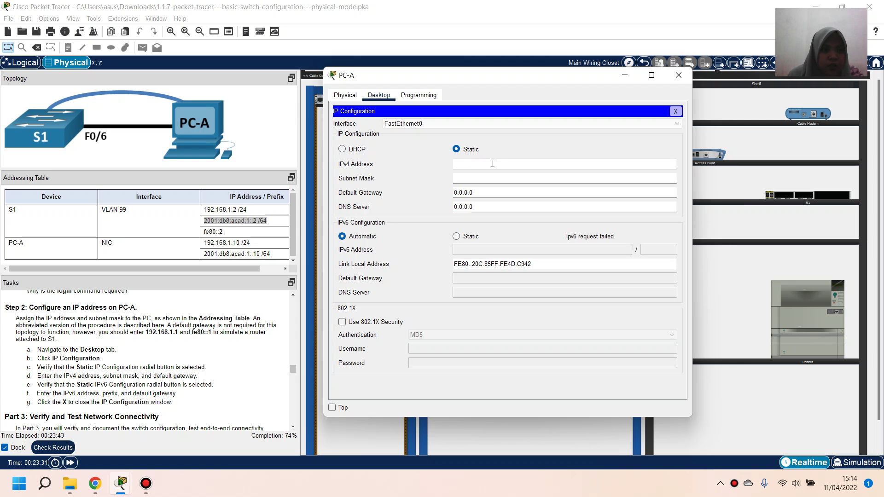
type("192.168")
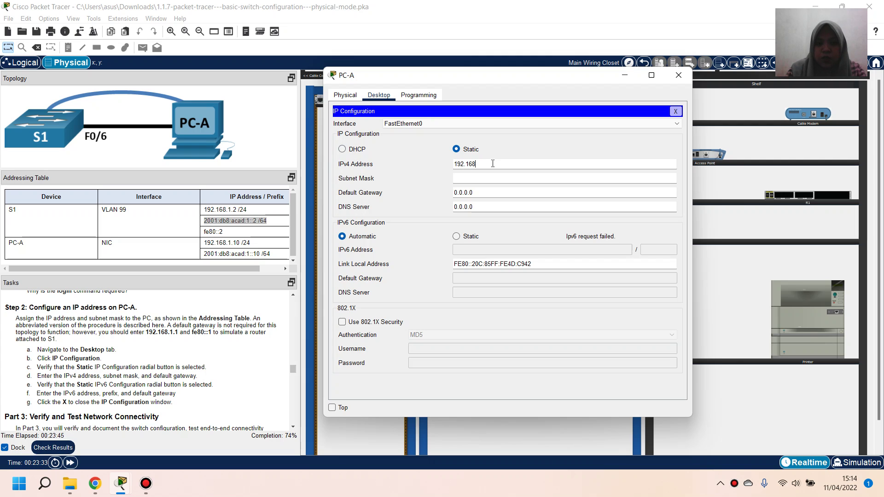
type(".1.10")
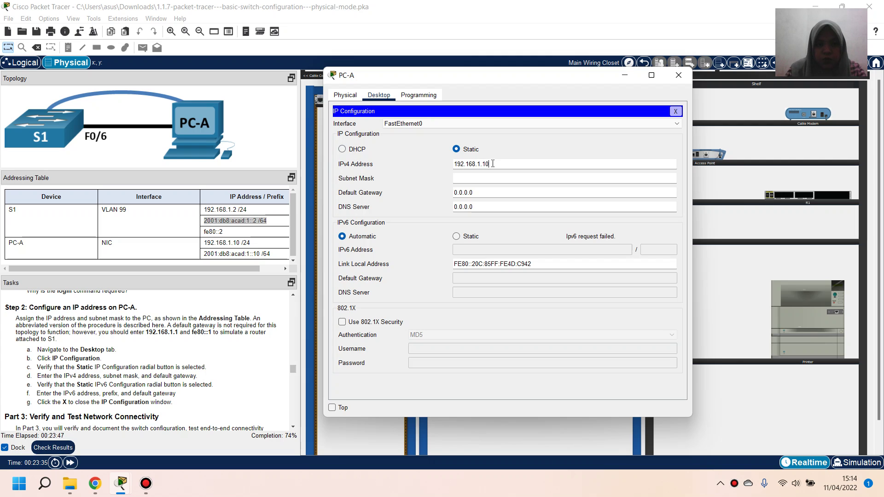
left_click(487, 179)
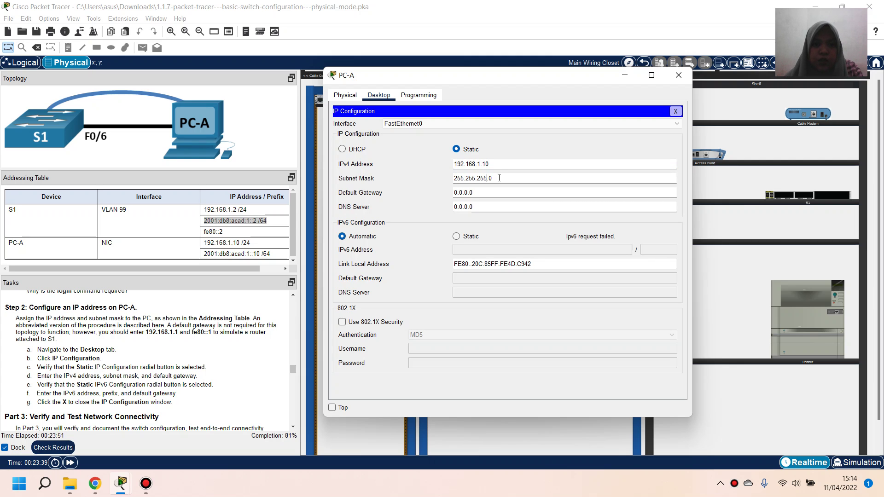
triple_click(500, 194)
type("1")
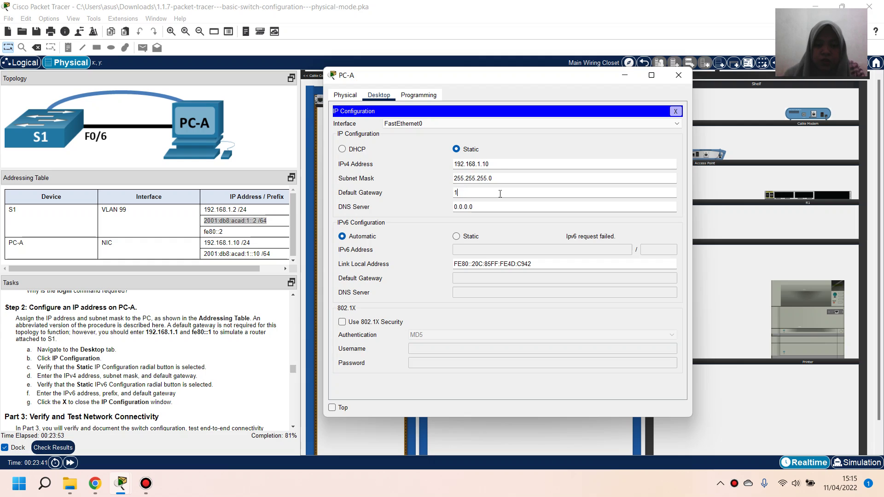
type("92.168.1.1")
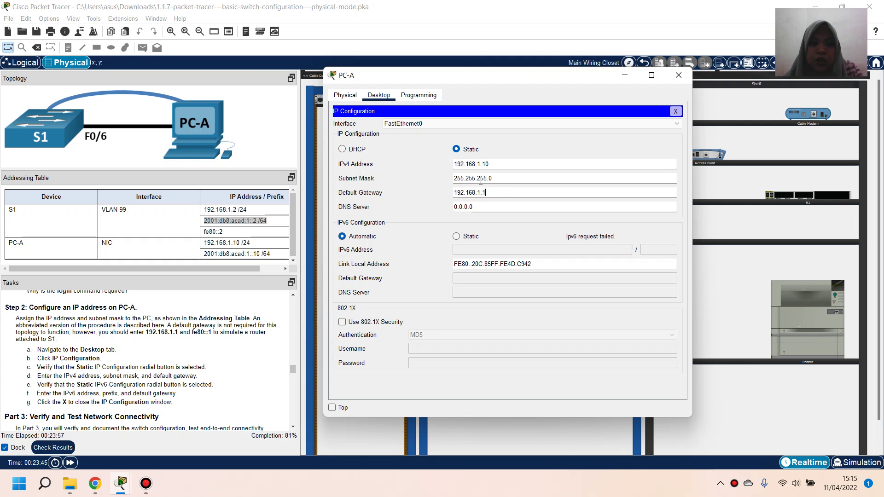
left_click(456, 237)
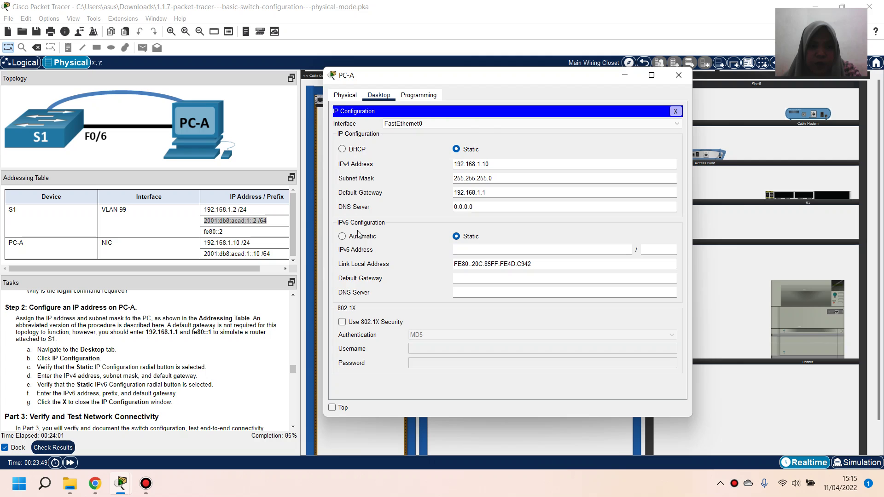
left_click(306, 236)
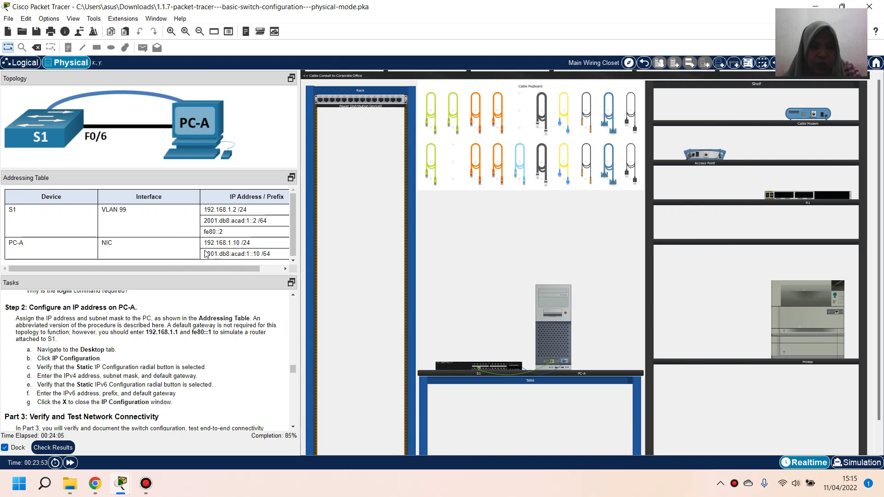
Copy 2001:db8:acad:1::10 from the Addressing Table into PC-A's IPv6 Address field
left_click_drag(204, 254, 261, 252)
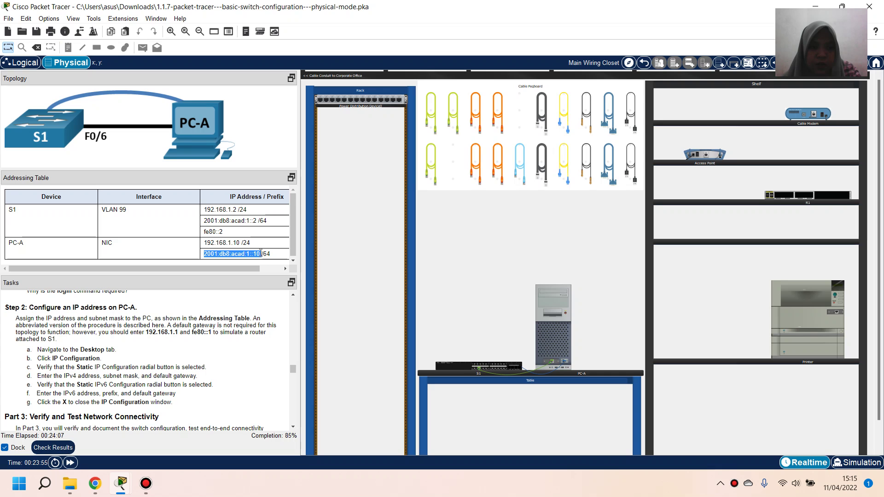
right_click(260, 253)
left_click(266, 259)
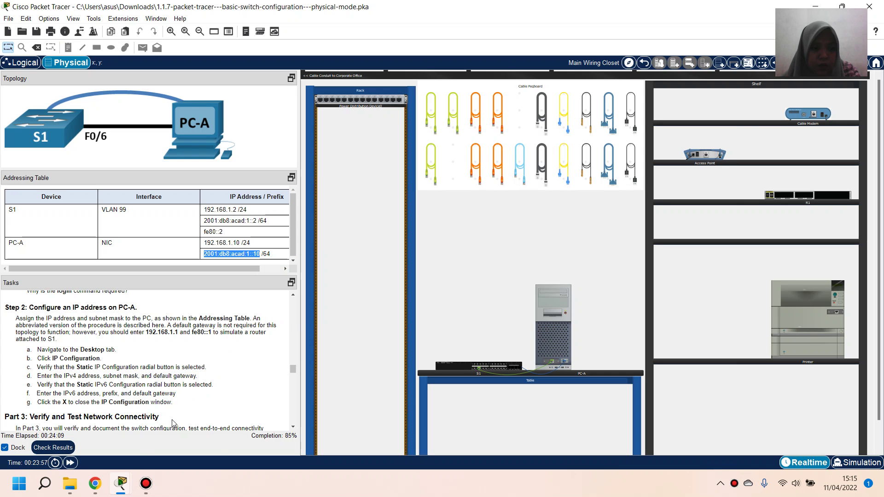
left_click(193, 438)
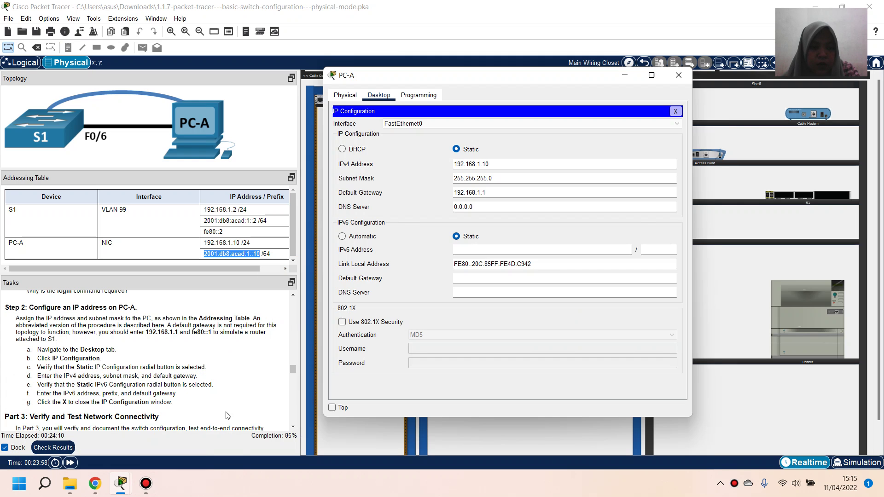
left_click(528, 250)
right_click(528, 250)
left_click(551, 307)
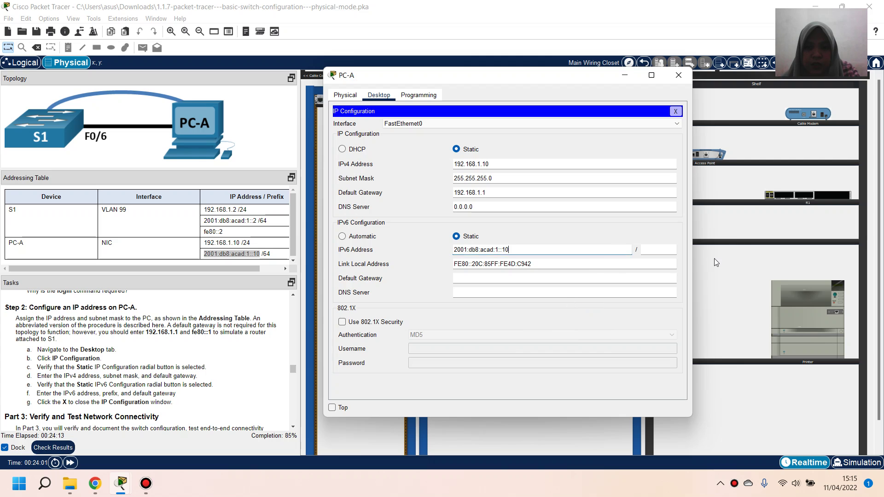
Set IPv6 prefix 64 and gateway fe80::1, then close PC-A's IP Configuration
left_click(661, 255)
type("64")
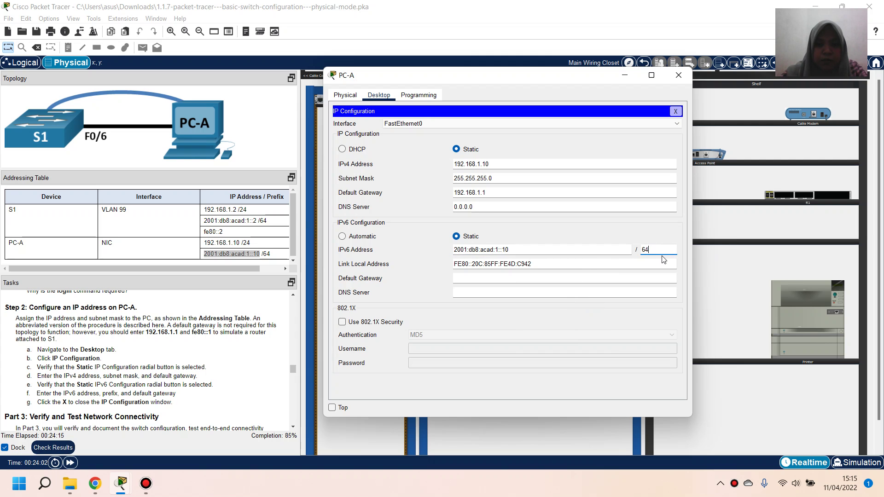
left_click(607, 279)
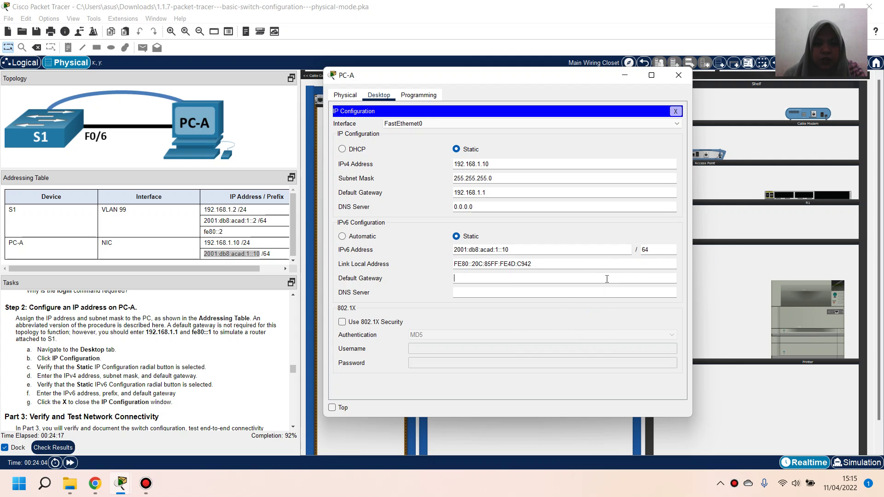
type("fe")
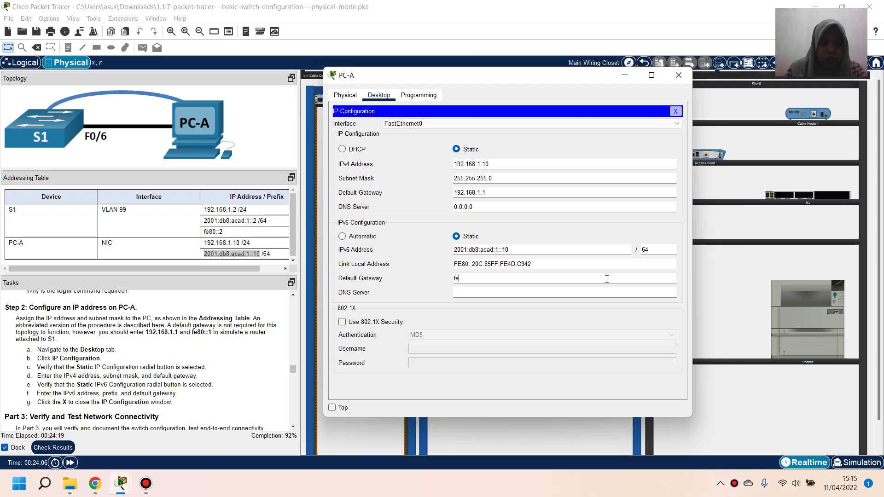
type("80:")
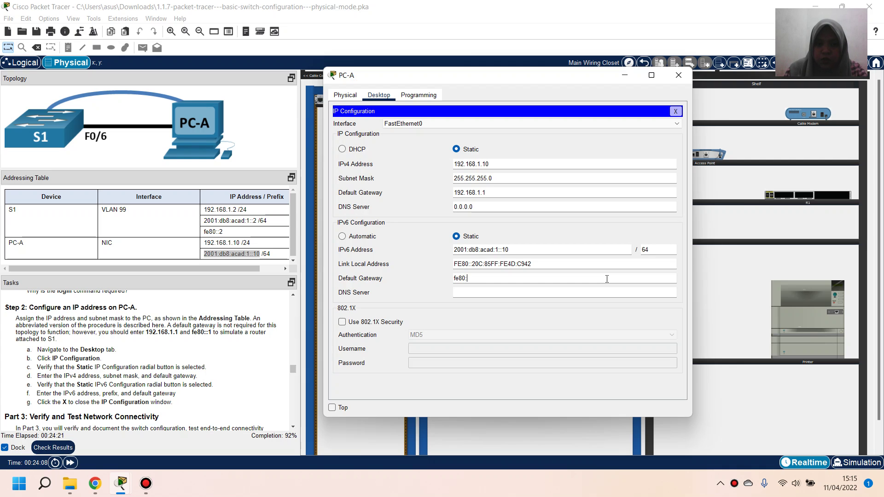
type(":")
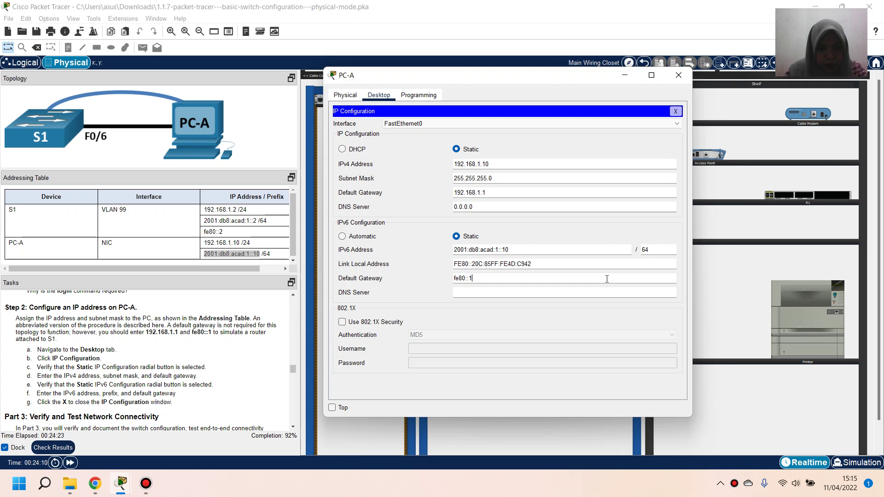
type("1")
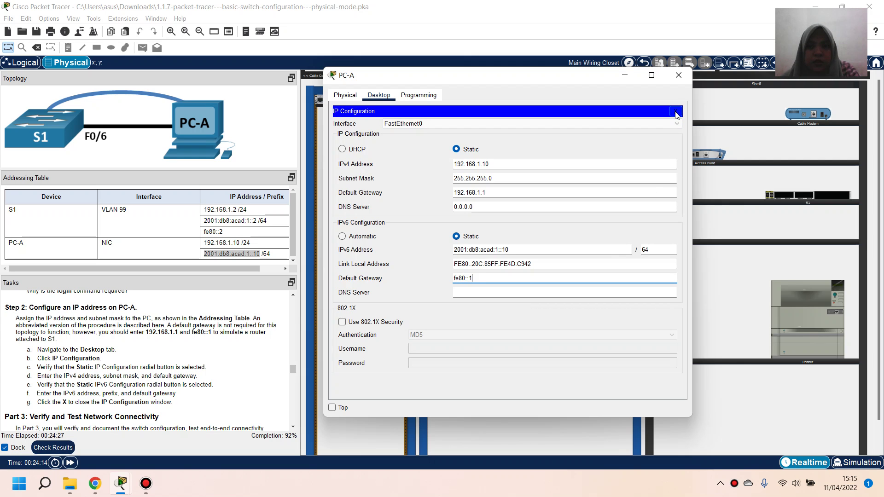
left_click(676, 112)
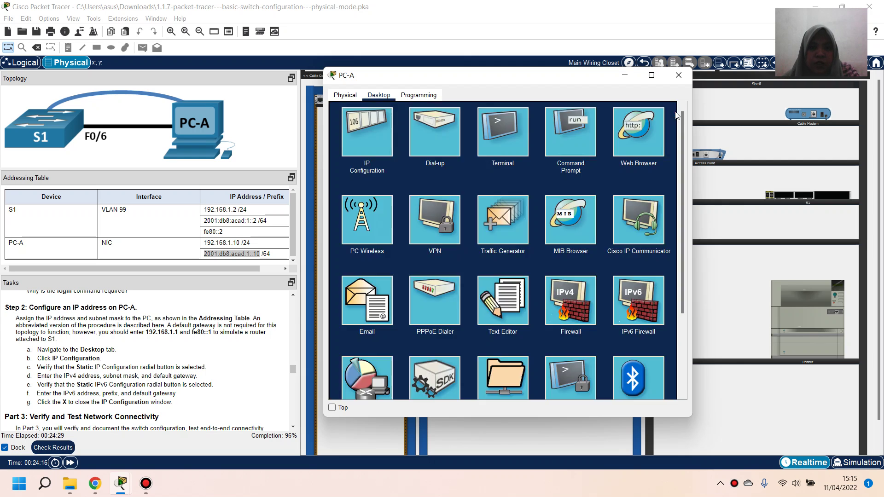
scroll(86, 392, "down", 1)
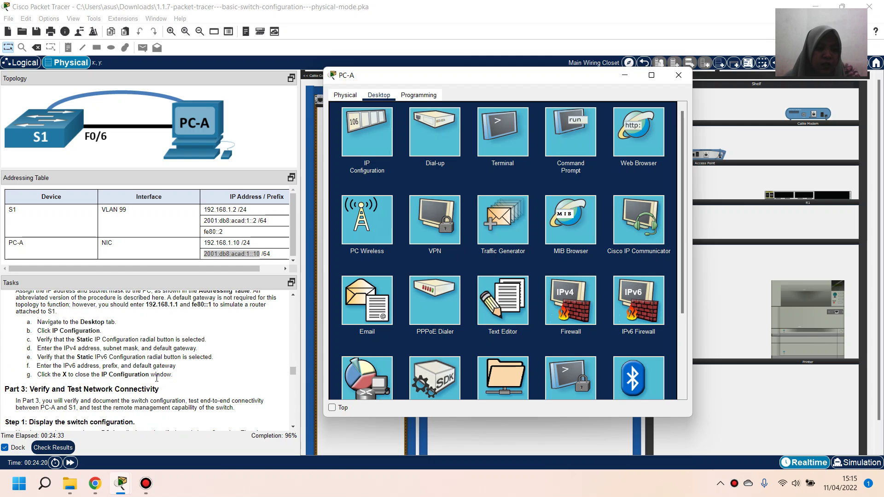
scroll(160, 377, "down", 2)
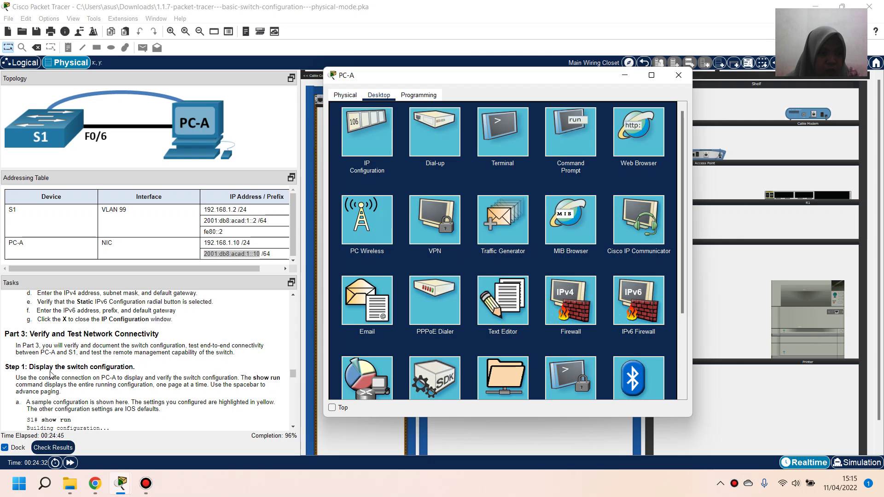
scroll(181, 374, "down", 1)
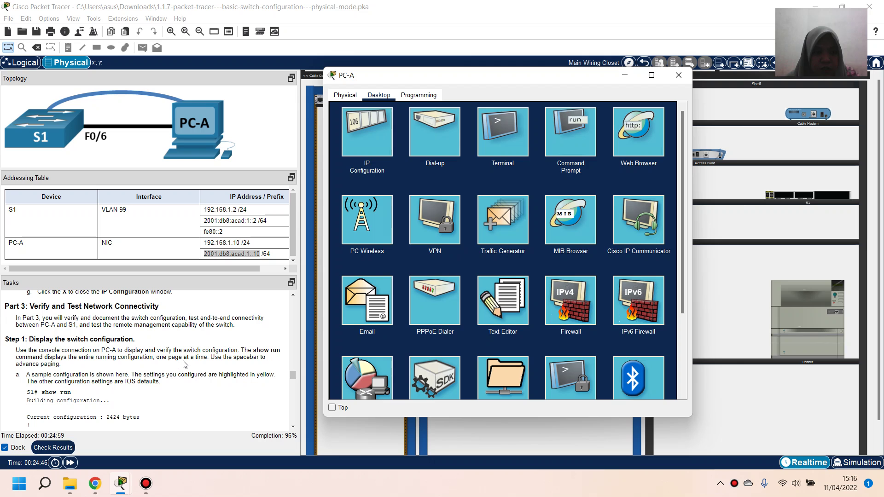
scroll(218, 360, "down", 1)
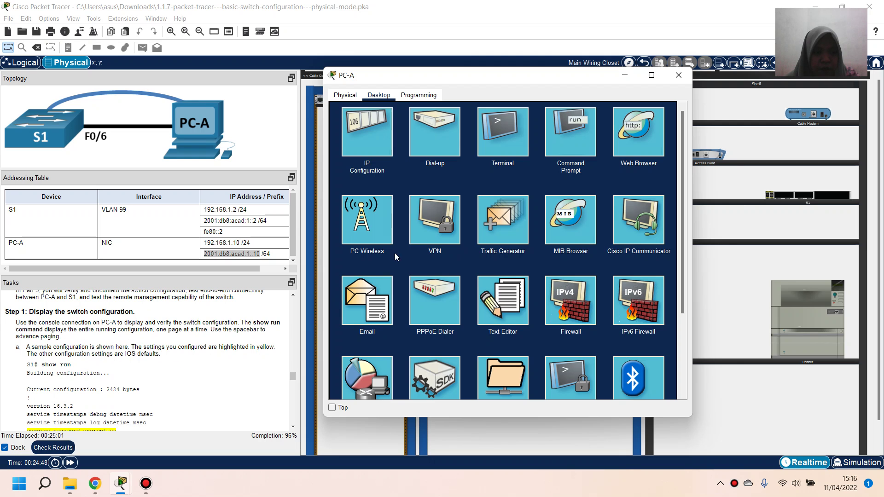
Reconnect PC-A's terminal to S1, run show run, and highlight service password-encryption
left_click(510, 148)
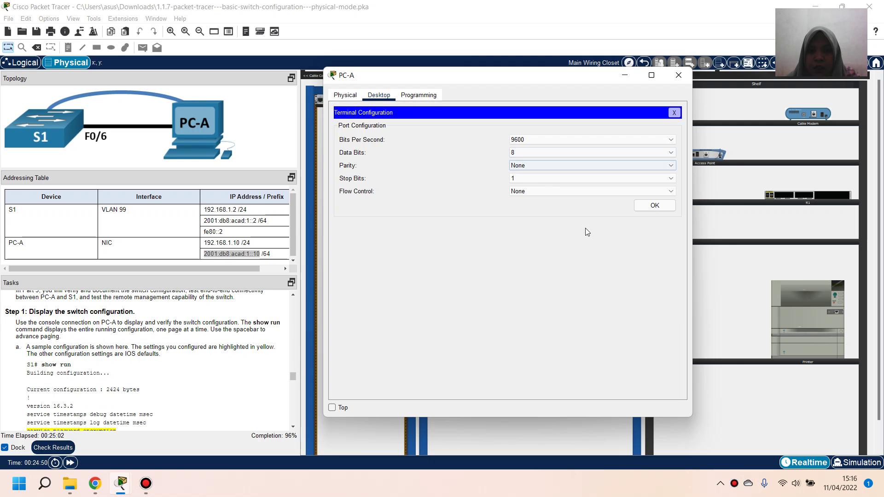
left_click(637, 205)
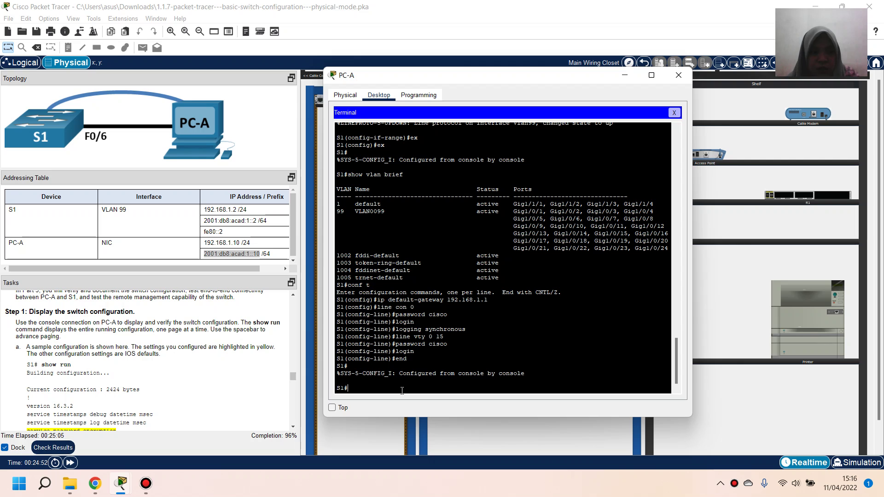
type("show run")
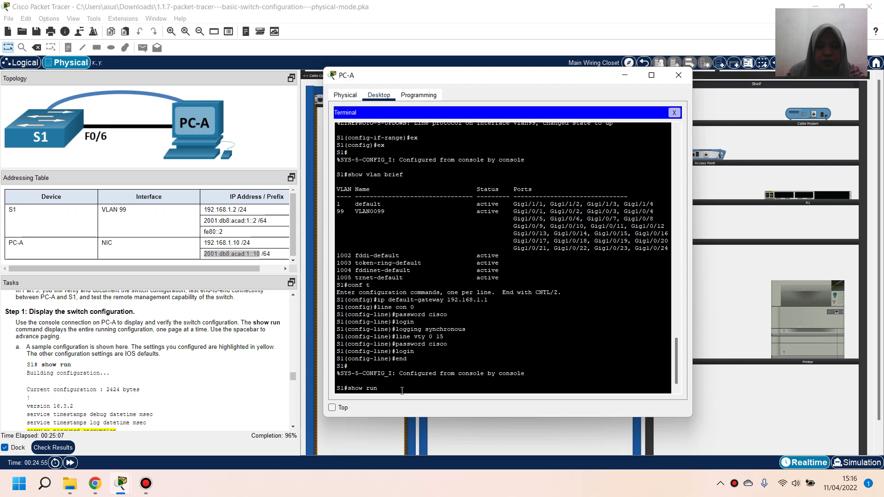
key("Return")
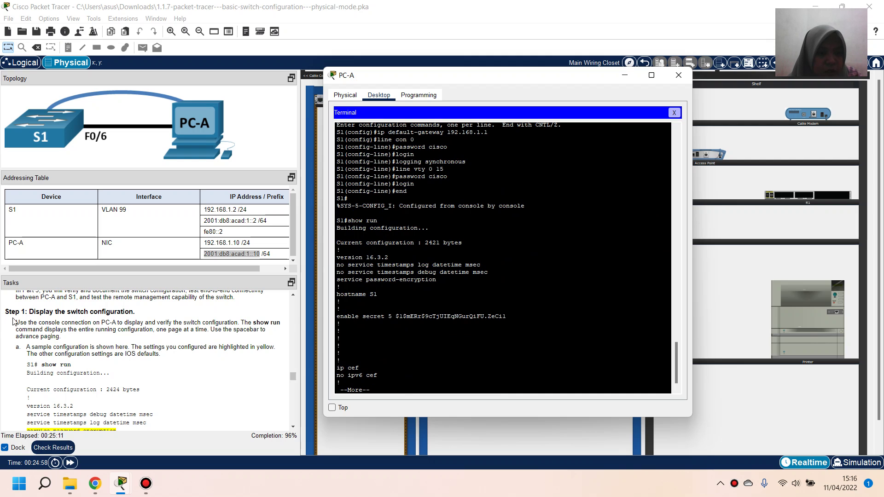
scroll(78, 405, "down", 1)
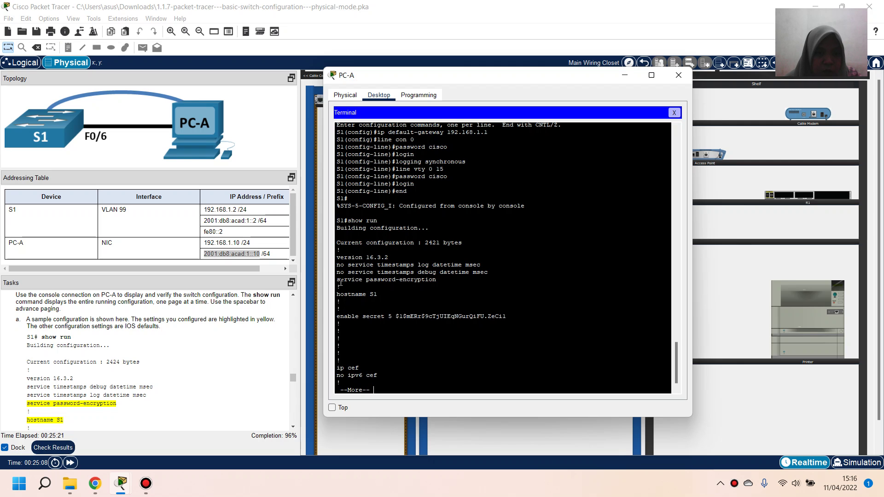
left_click_drag(337, 281, 401, 286)
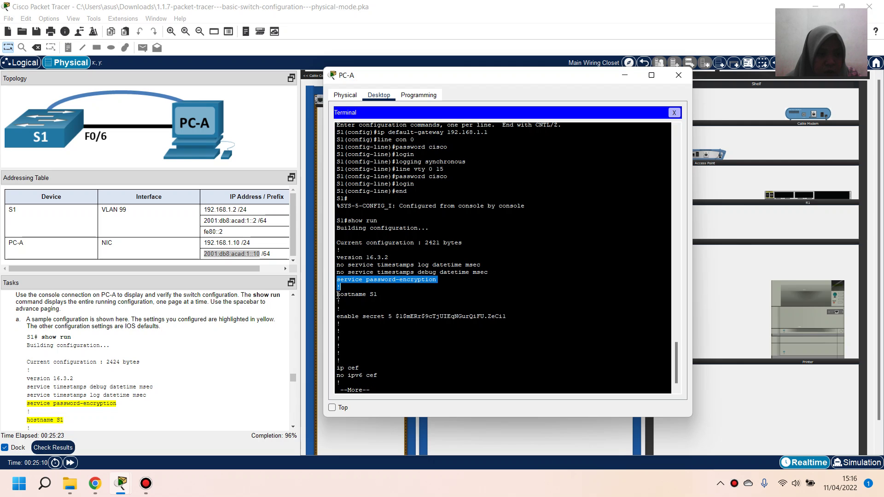
scroll(276, 332, "down", 3)
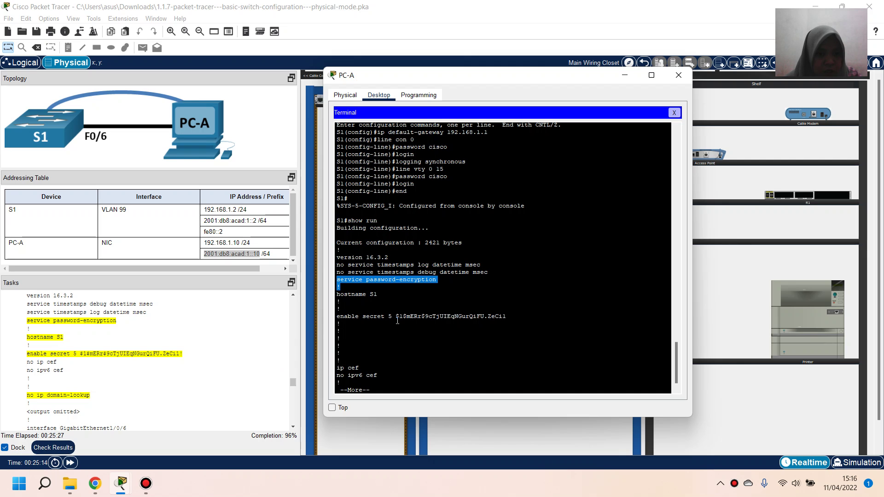
left_click(377, 389)
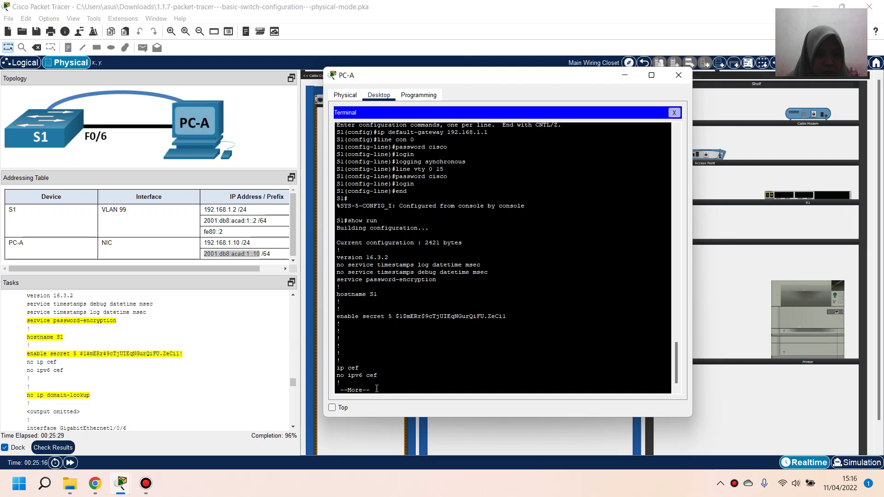
Page into the interface section and highlight the switchport access vlan 99 line
key("Return")
key("Return")
key("Return")
key("Return")
key("Return")
key("Return")
key("Return")
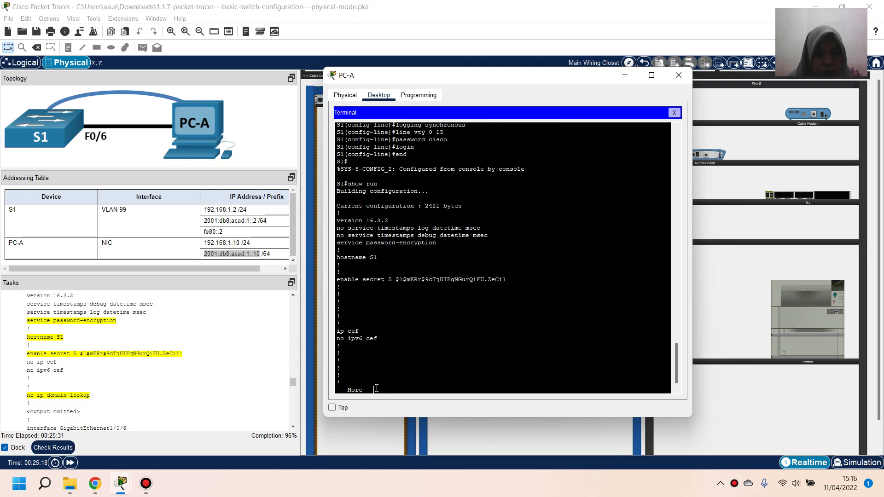
key("Return")
key("Return")
key("Return")
key("Return")
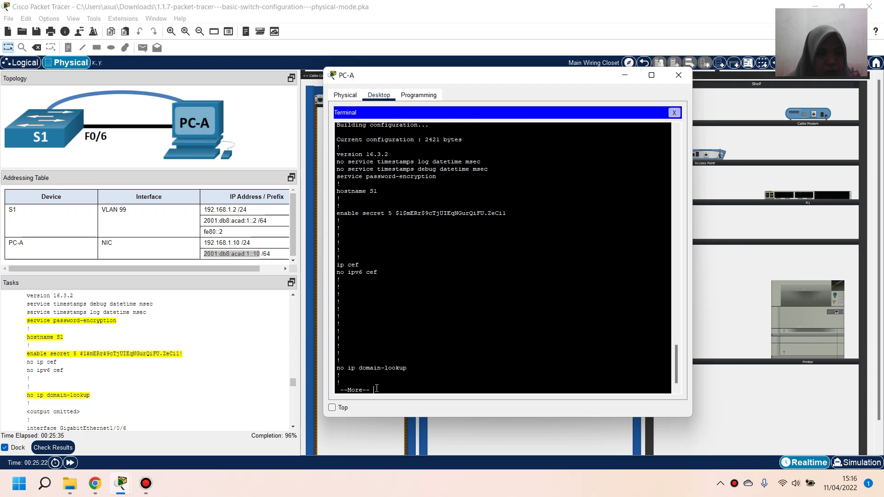
key("Return")
key("Return")
key("Return")
key("Return")
key("Return")
key("Return")
key("Return")
key("Return")
key("Return")
key("Return")
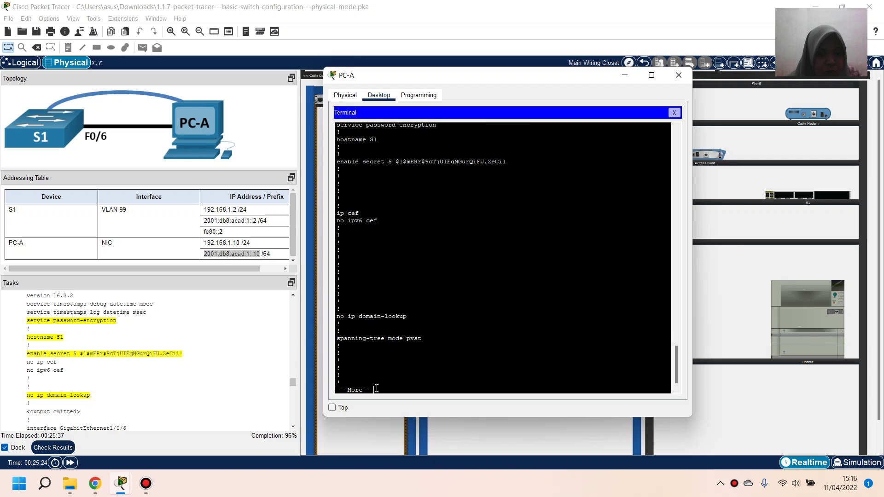
key("Return")
key("Return")
key("Return")
key("Return")
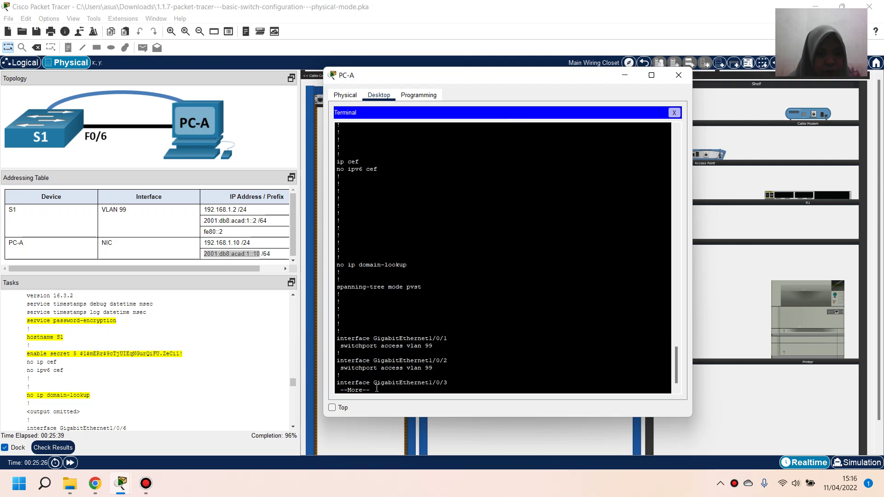
scroll(214, 380, "down", 2)
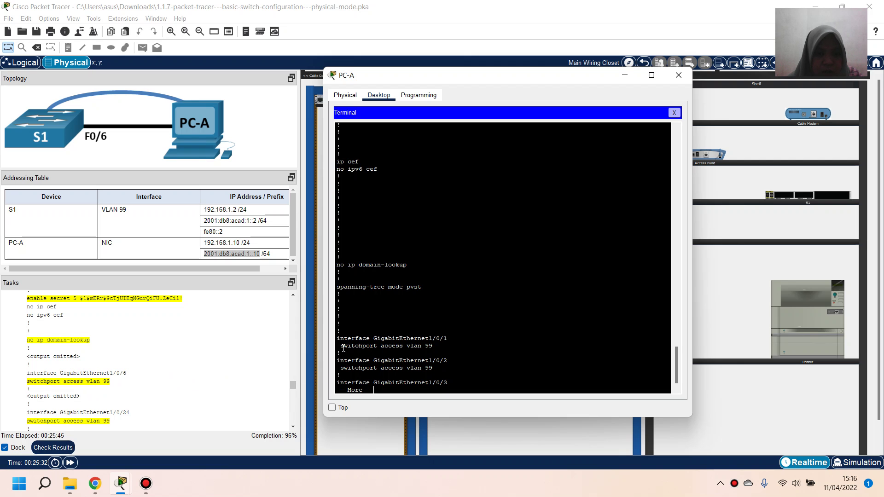
left_click_drag(343, 349, 433, 346)
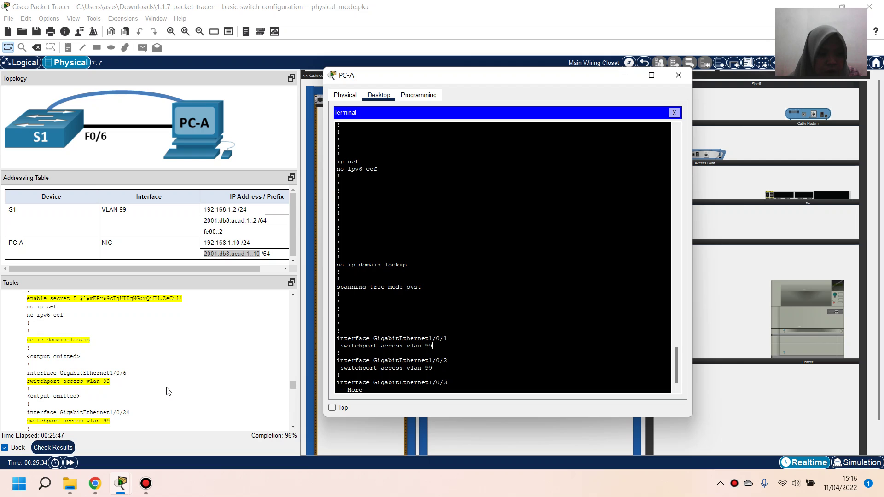
scroll(169, 391, "down", 3)
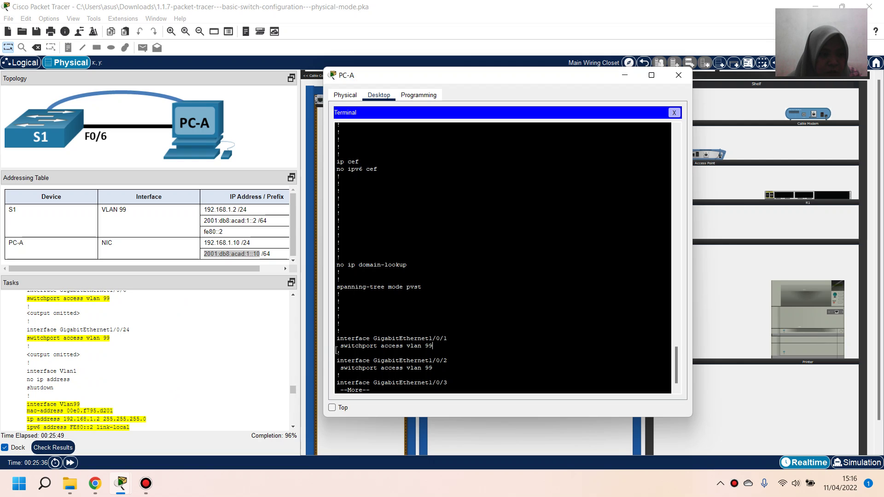
scroll(399, 338, "up", 1)
scroll(399, 337, "down", 1)
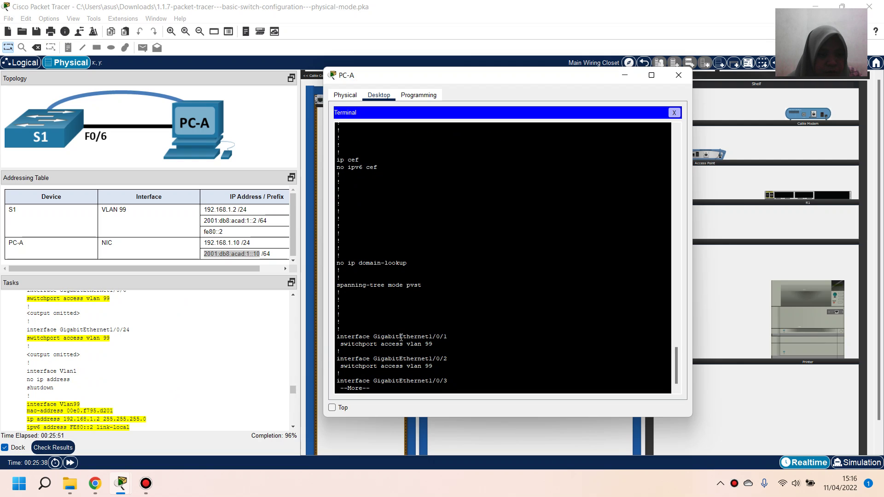
left_click(387, 390)
Page through the remaining ports, Vlan99 addresses, banner and lines until the S1# prompt
key("Return")
key("Return")
key("Return")
key("Return")
key("Return")
key("Return")
key("Return")
key("Return")
key("Return")
key("Return")
key("Return")
key("Return")
key("Return")
key("Return")
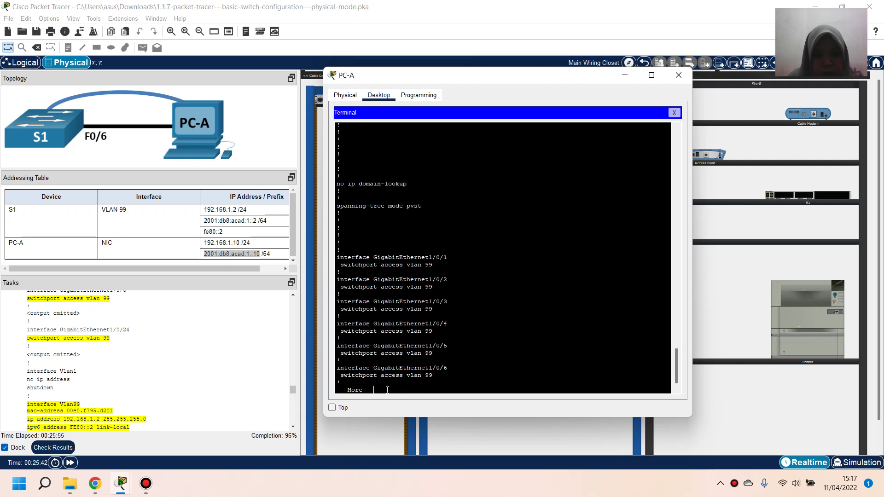
key("Return")
key("Return")
key("Return")
key("Return")
key("Return")
key("Return")
key("Return")
key("Return")
key("Return")
key("Return")
key("Return")
key("Return")
key("Return")
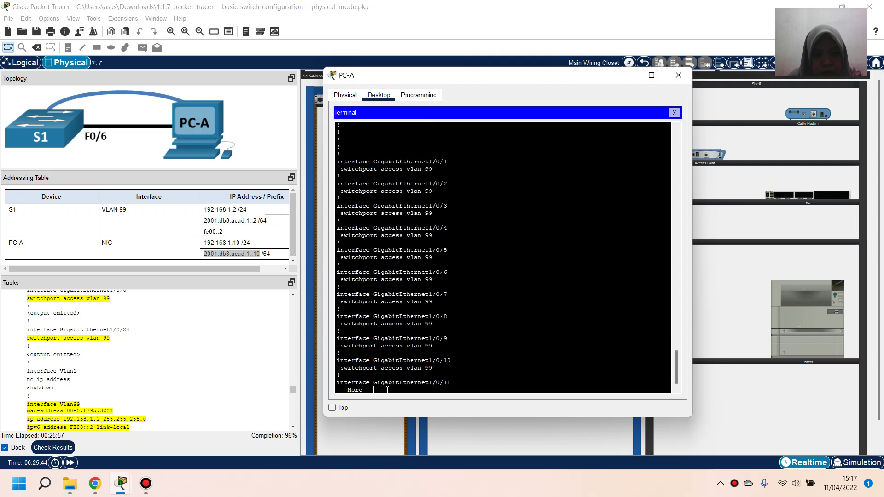
key("Return")
key("Return")
key("Return")
key("Return")
key("Return")
key("Return")
key("Return")
key("Return")
key("Return")
key("Return")
key("Return")
key("Return")
key("Return")
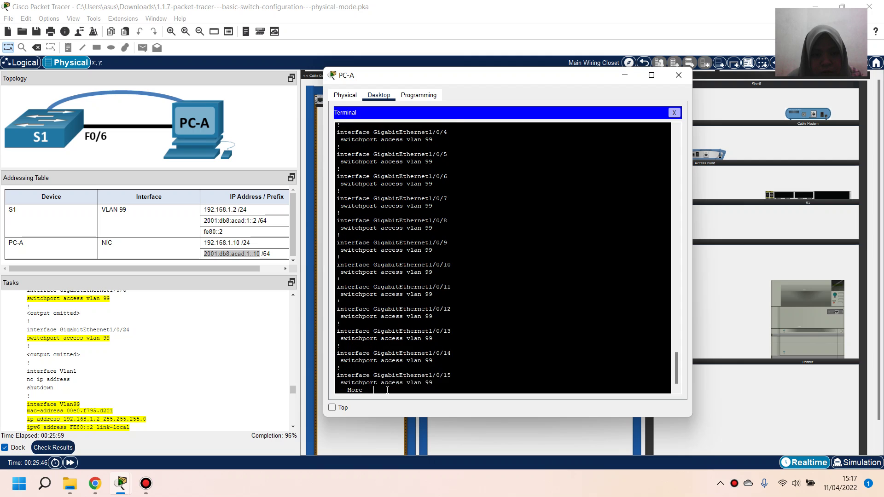
key("Return")
key("Return")
key("Return")
key("Return")
key("Return")
key("Return")
key("Return")
key("Return")
key("Return")
key("Return")
key("Return")
key("Return")
key("Return")
key("Return")
key("Return")
key("Return")
key("Return")
key("Return")
key("Return")
key("Return")
key("Return")
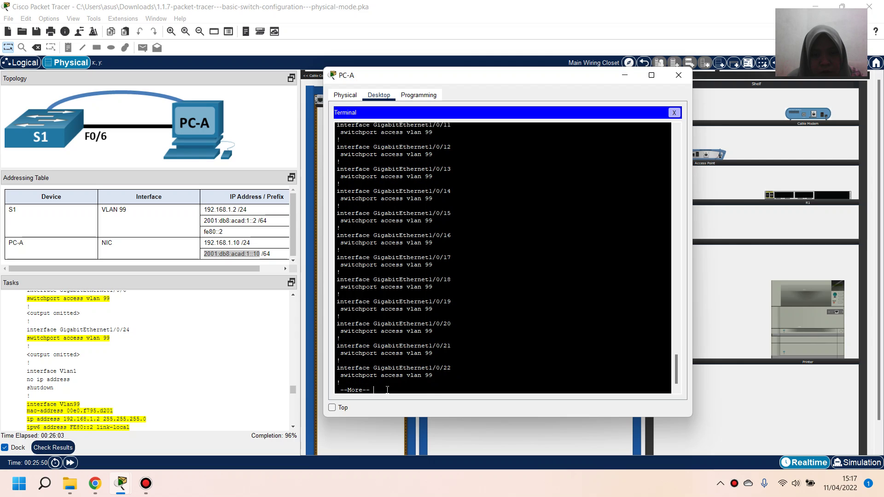
key("Return")
key("Return")
key("Return")
key("Return")
key("Return")
key("Return")
key("Return")
key("Return")
key("Return")
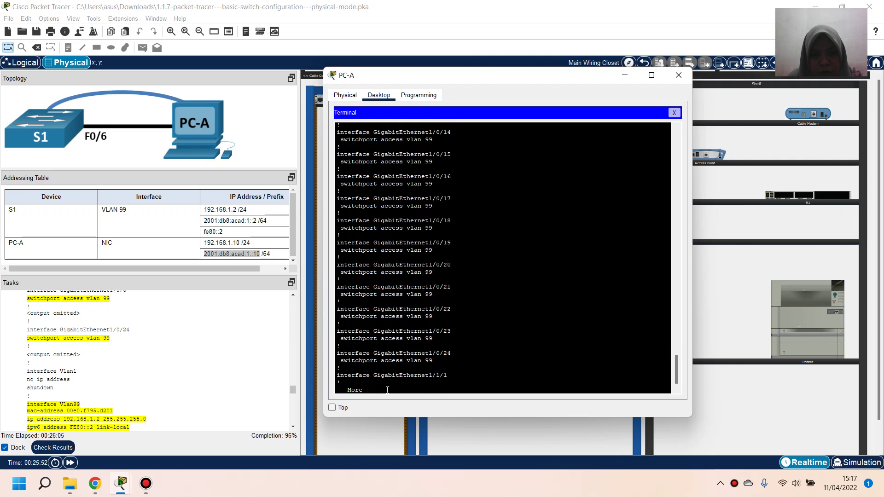
key("Return")
key("Return")
key("Return")
key("Return")
key("Return")
key("Return")
key("Return")
key("Return")
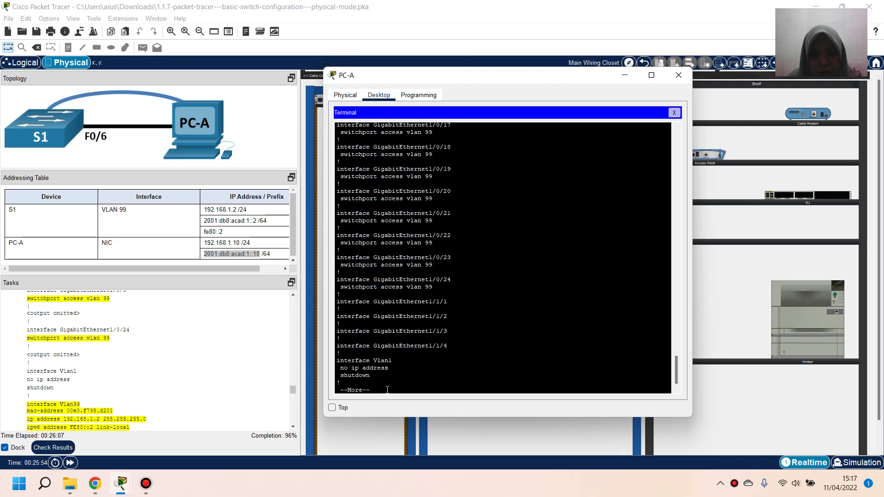
key("Return")
key("Return")
key("Return")
key("Return")
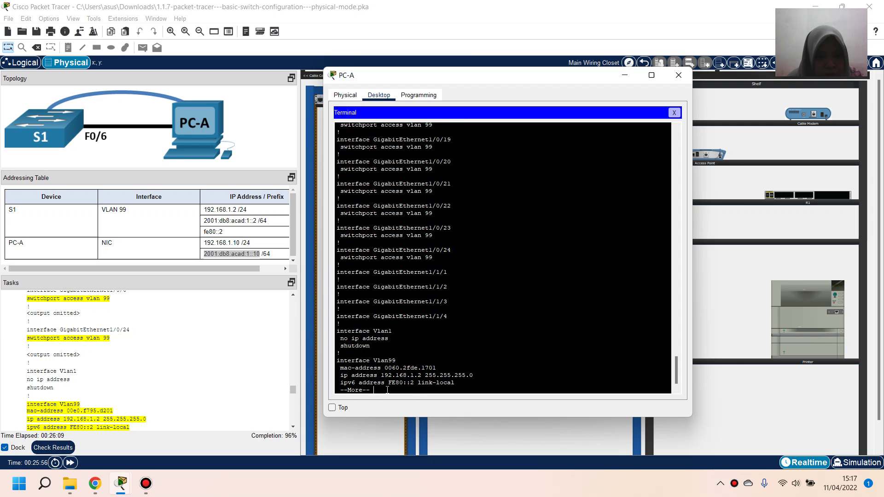
key("Return")
key("Return")
key("Return")
key("Return")
key("Return")
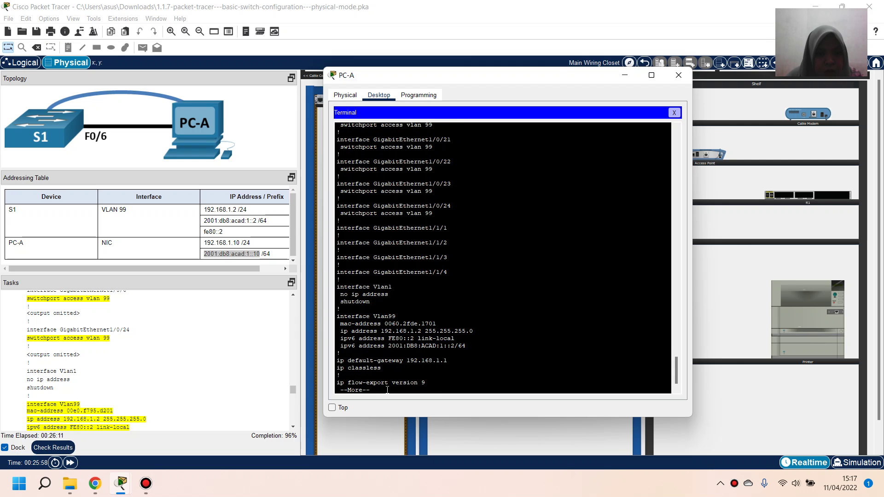
scroll(259, 327, "down", 2)
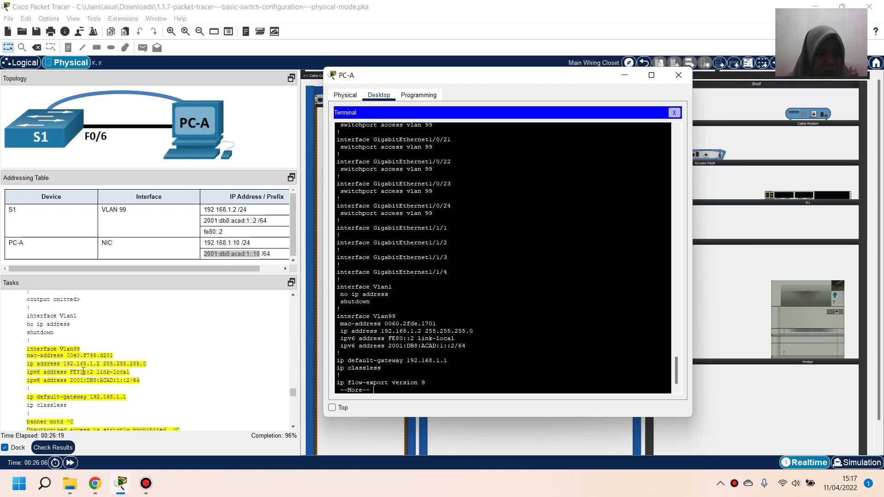
scroll(124, 383, "down", 1)
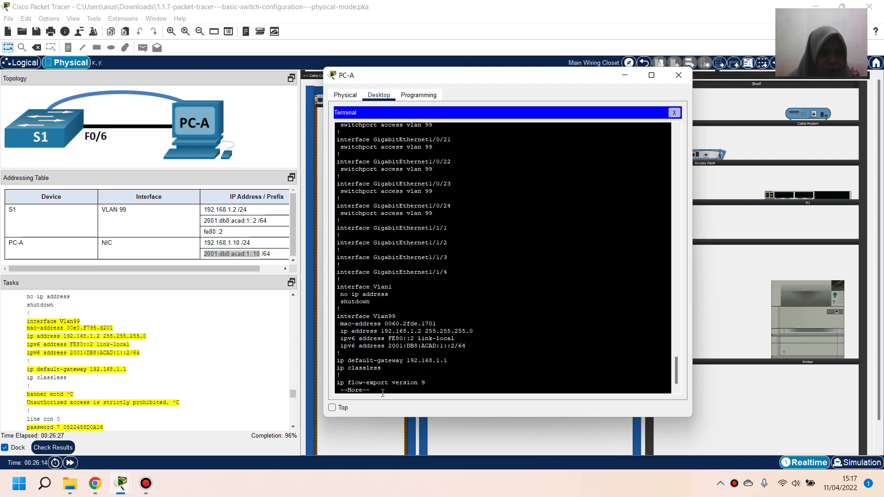
key("Return")
key("Return")
key("Return")
key("Return")
key("Return")
key("Return")
key("Return")
key("Return")
key("Return")
key("Return")
key("Return")
key("Return")
key("Return")
key("Return")
key("Return")
key("Return")
key("Return")
key("Return")
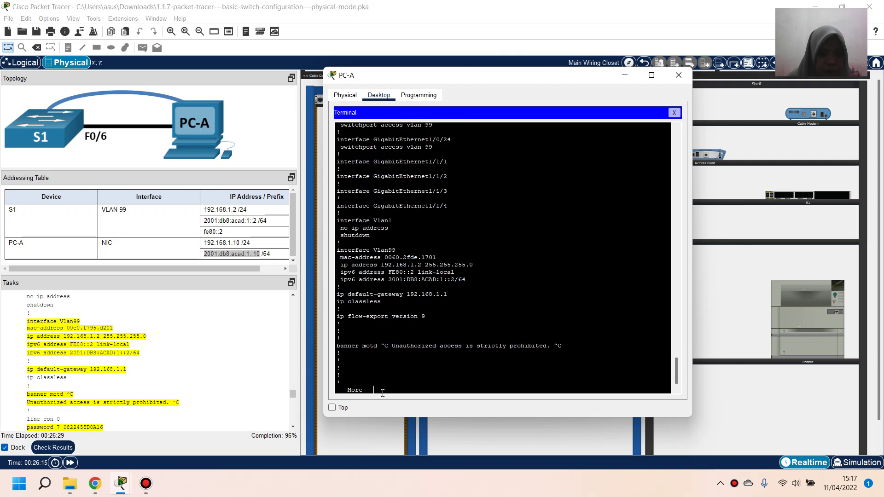
key("Return")
key("Return")
key("Return")
key("Return")
key("Return")
key("Return")
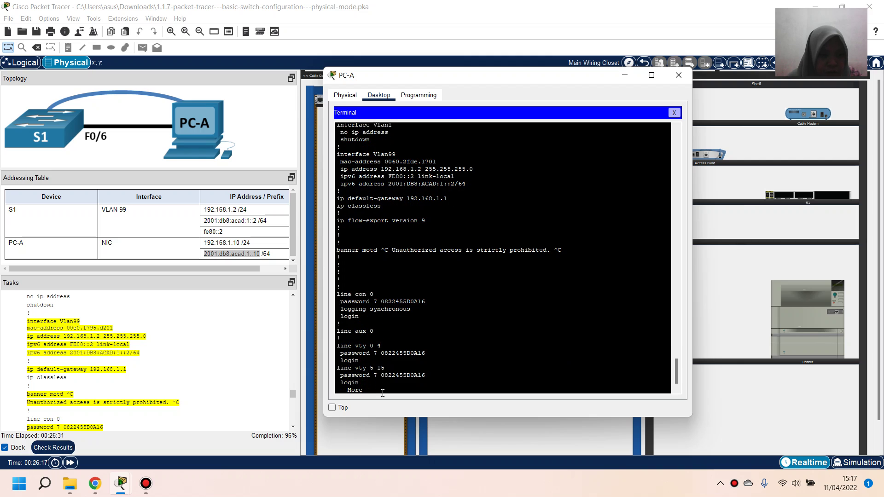
key("Return")
key("Return")
key("Return")
key("Return")
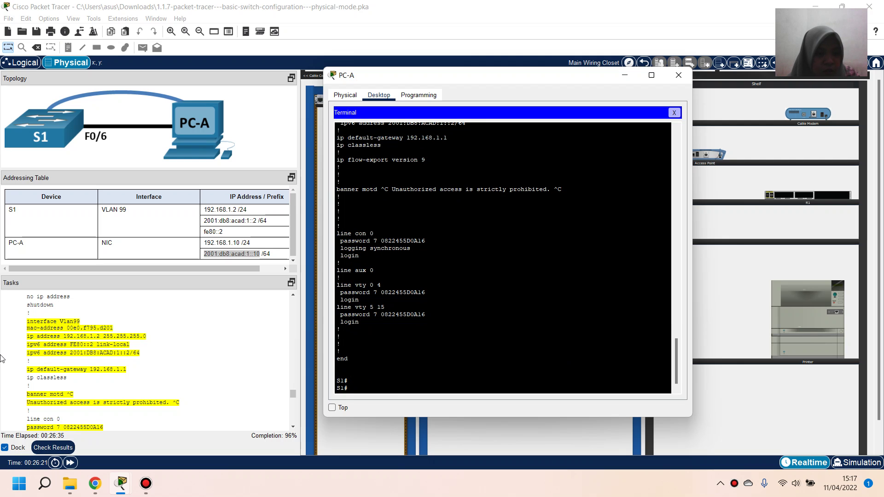
scroll(143, 394, "down", 3)
scroll(143, 394, "down", 3)
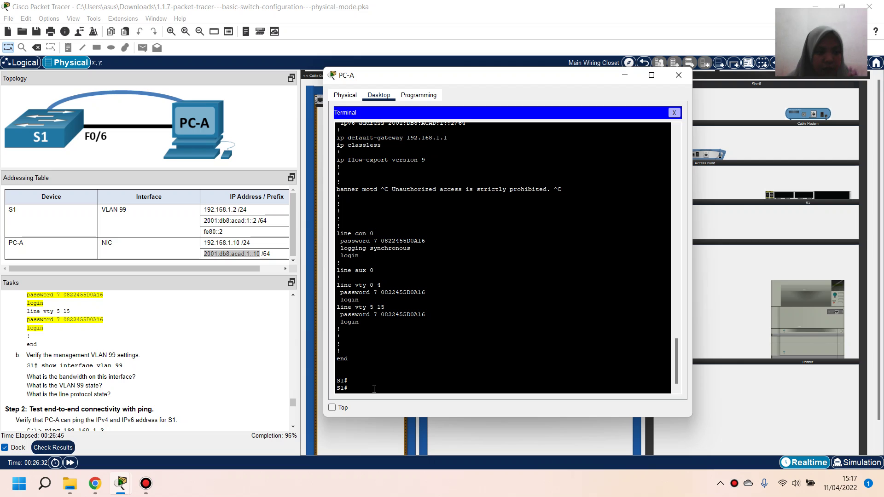
Run show interface vlan 99 and highlight the 100000 Kbit bandwidth and up/up status
type("show")
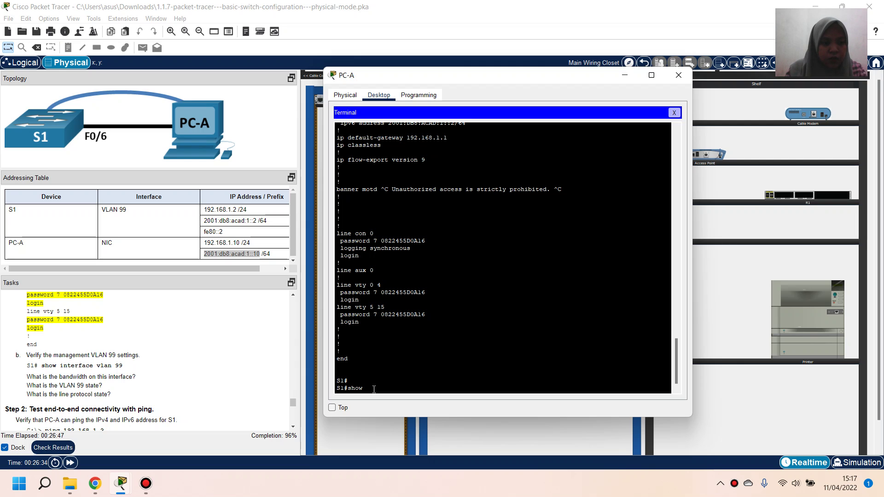
type(" inter")
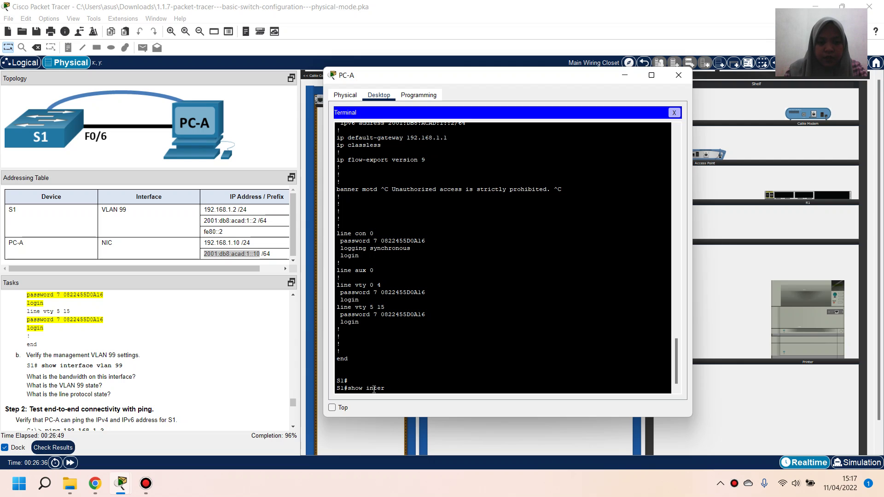
type("face vla")
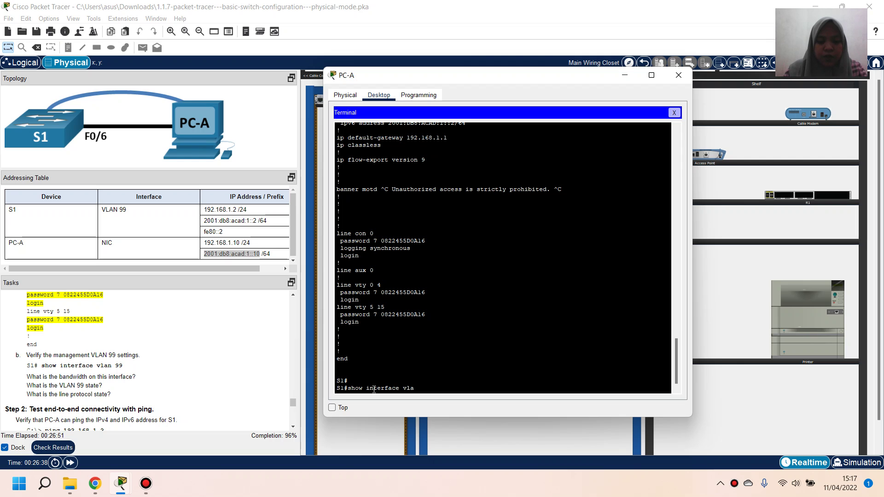
type("n 99")
key("Return")
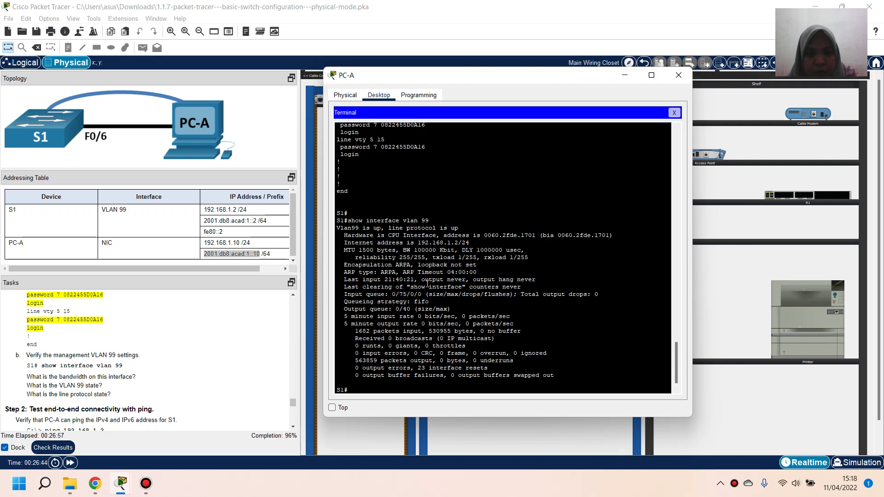
left_click_drag(403, 251, 455, 249)
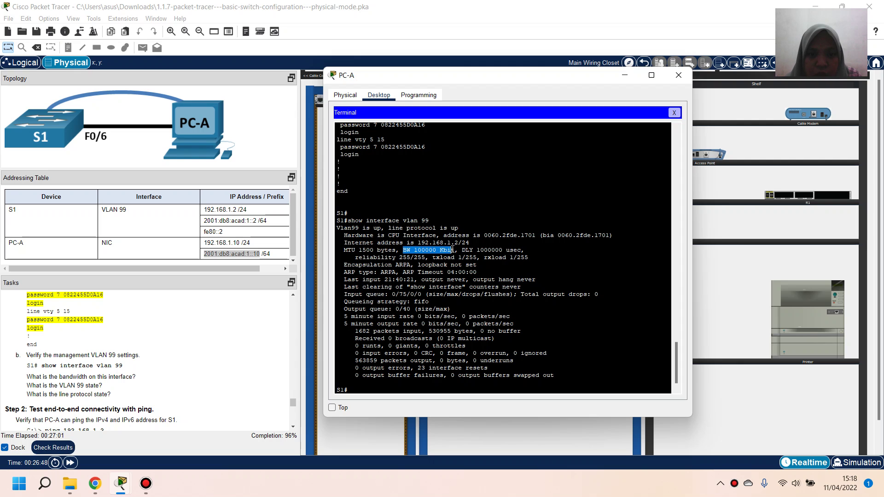
left_click(356, 313)
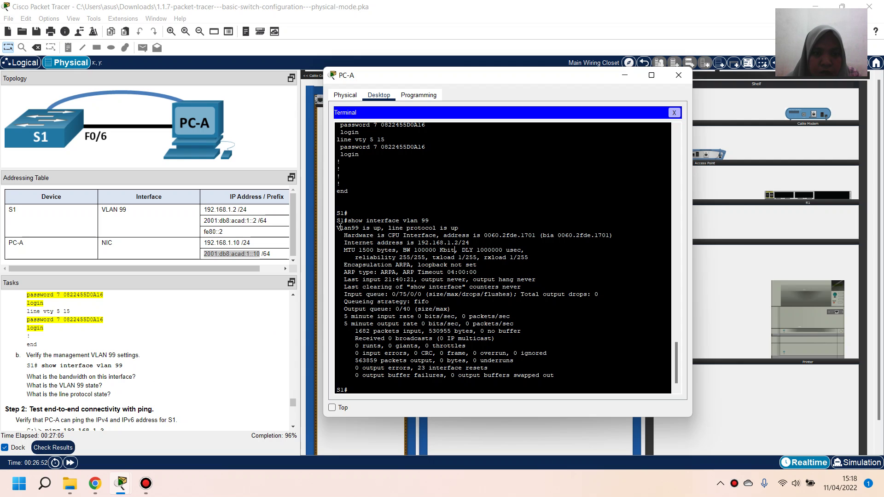
left_click_drag(337, 227, 382, 228)
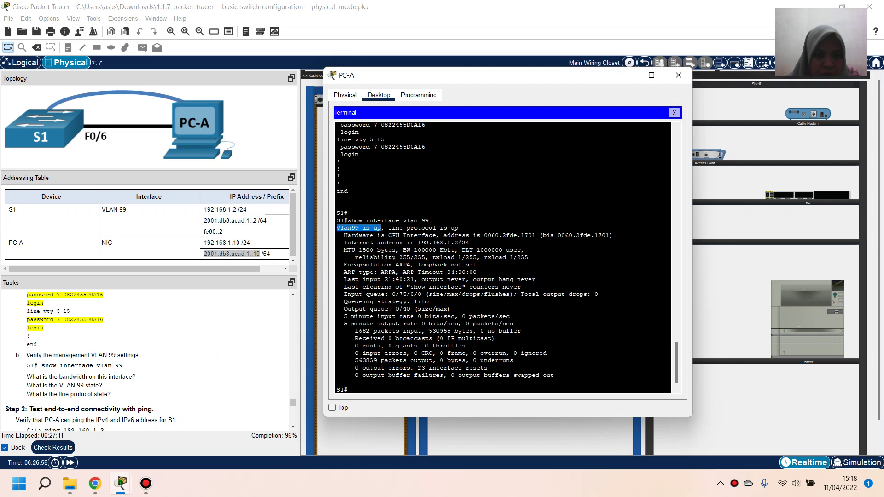
left_click_drag(389, 229, 465, 229)
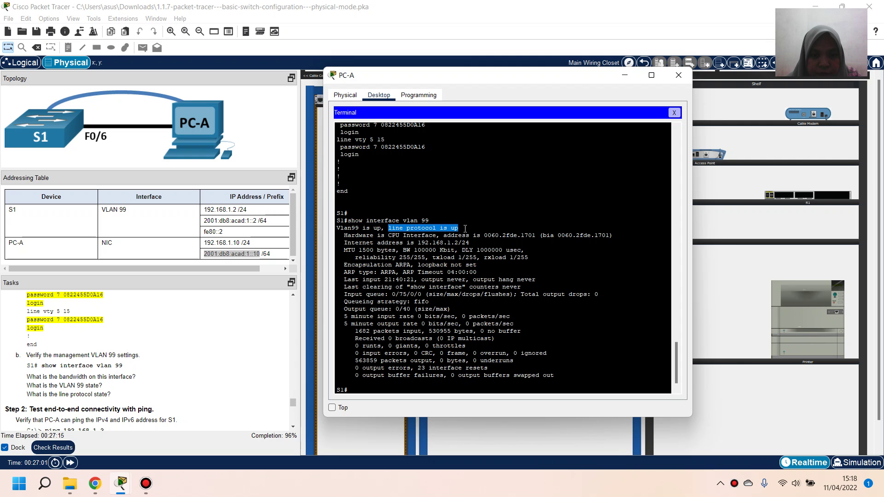
left_click(465, 229)
scroll(68, 391, "down", 2)
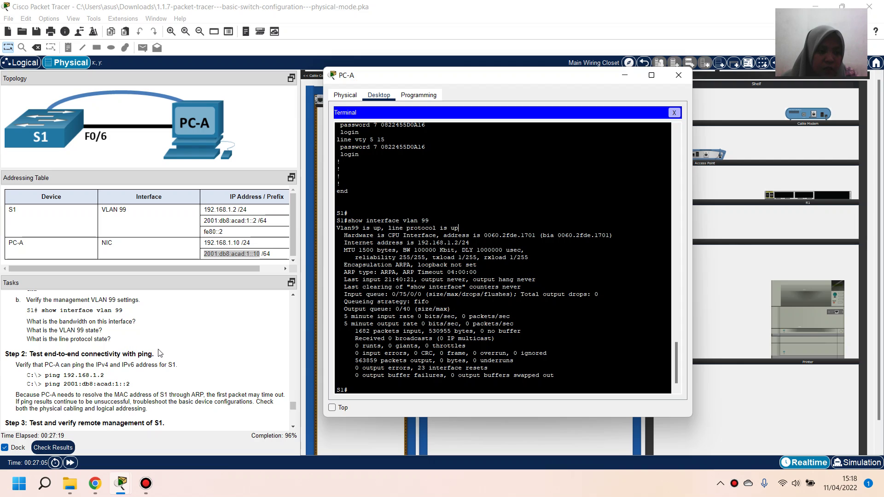
scroll(416, 288, "down", 1)
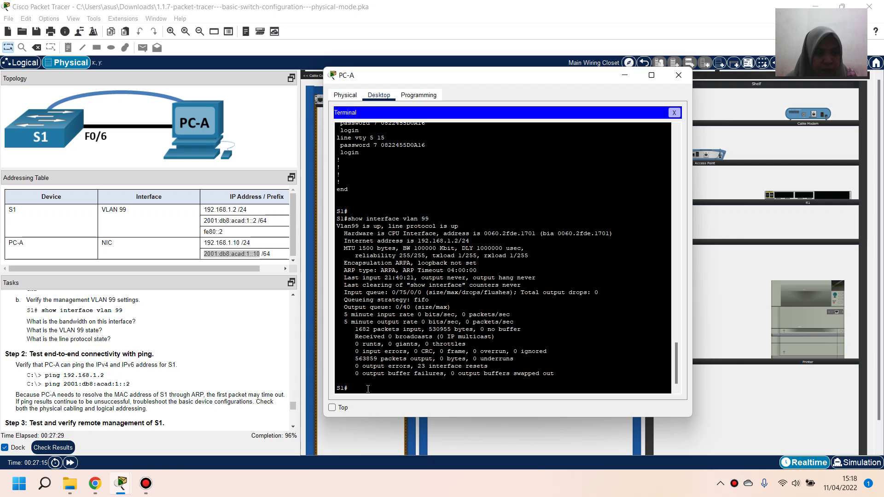
Ping 192.168.1.2 from S1's console
type("ping")
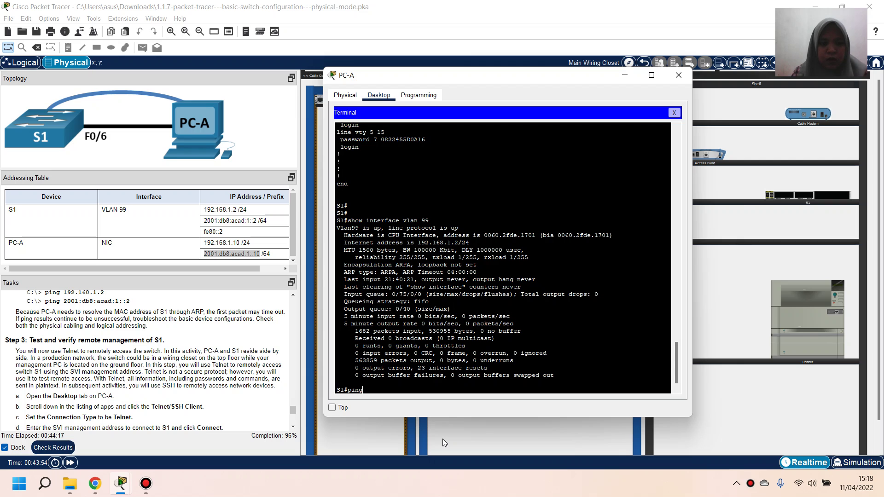
type("192.16")
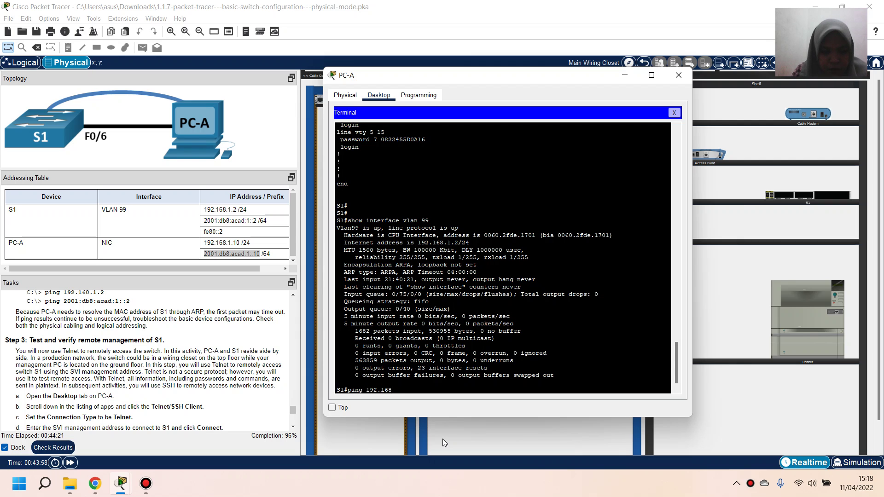
type("8.1.2")
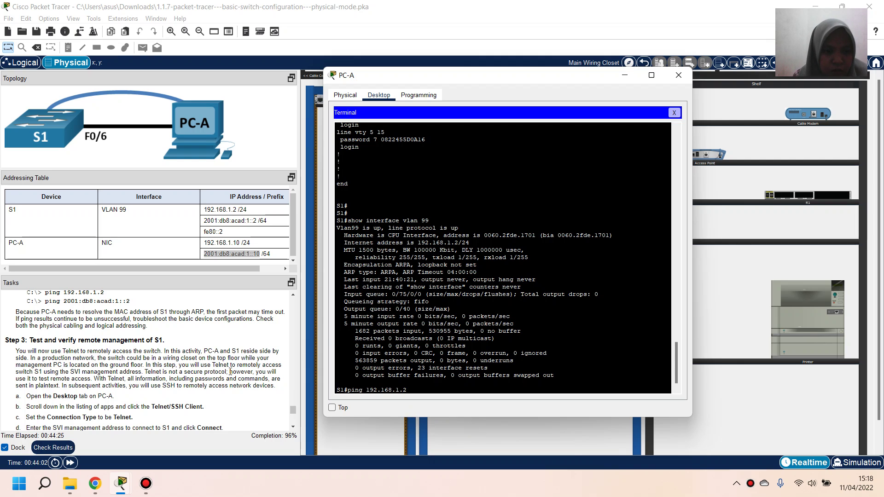
scroll(230, 371, "up", 1)
key("Return")
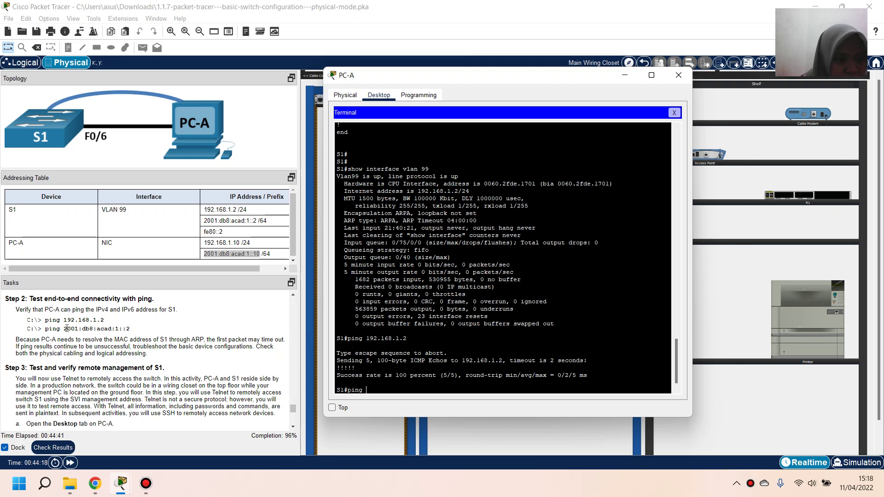
Copy the IPv6 address 2001:db8:acad:1::2 from the task text and ping it from the terminal
left_click_drag(63, 328, 136, 331)
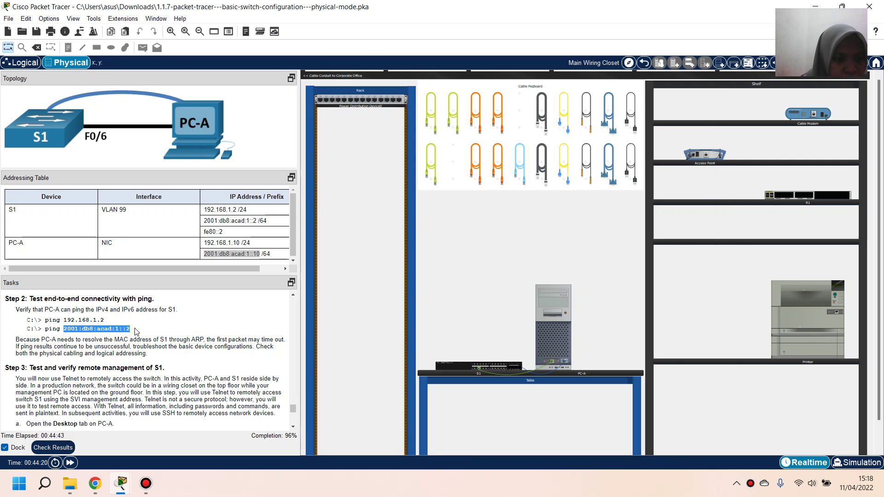
right_click(136, 332)
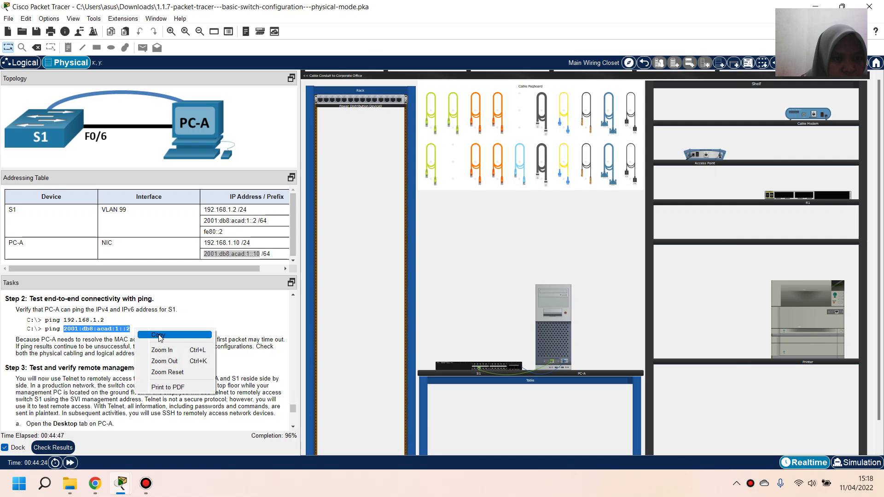
left_click(160, 336)
mouse_move(128, 488)
left_click(182, 429)
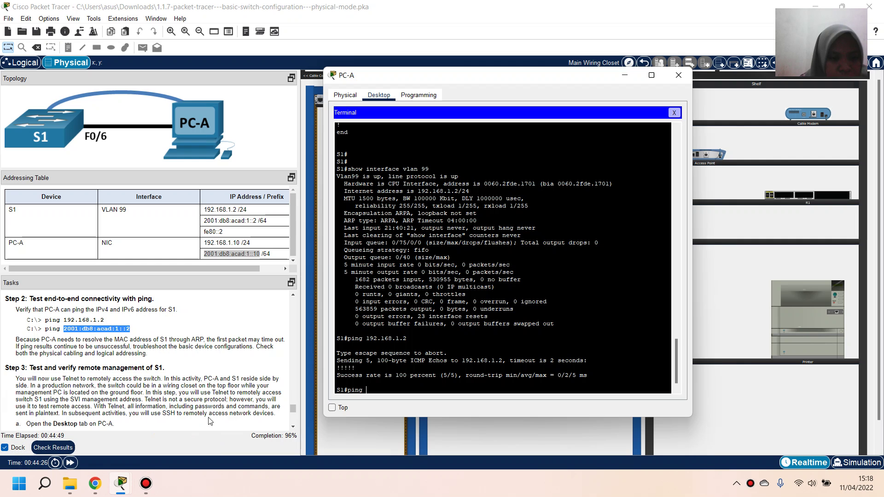
right_click(392, 392)
left_click(412, 408)
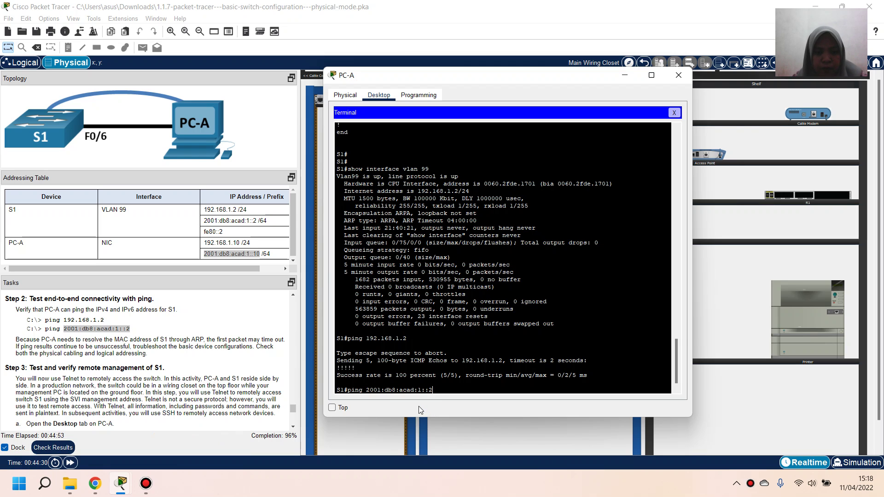
type("/")
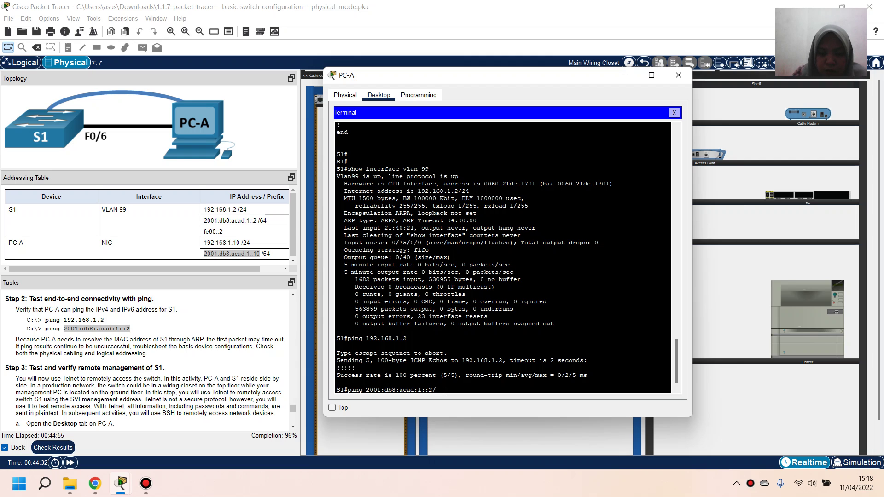
type("64")
key("Return")
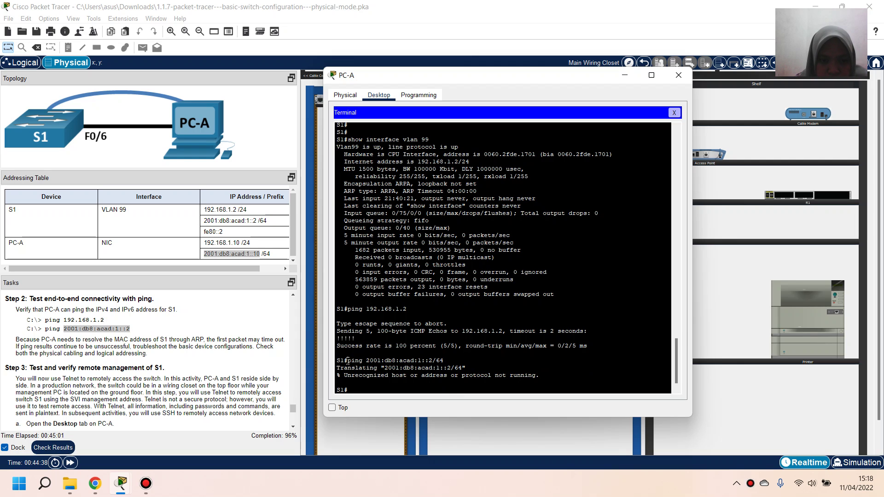
Rerun the corrected ping 2001:db8:acad:1::2 for 100% success, then close PC-A's terminal
left_click_drag(348, 360, 436, 358)
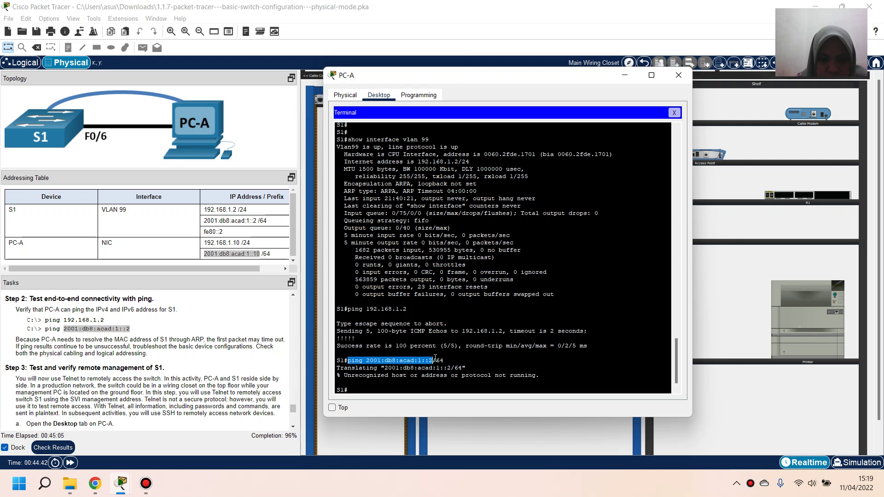
right_click(430, 361)
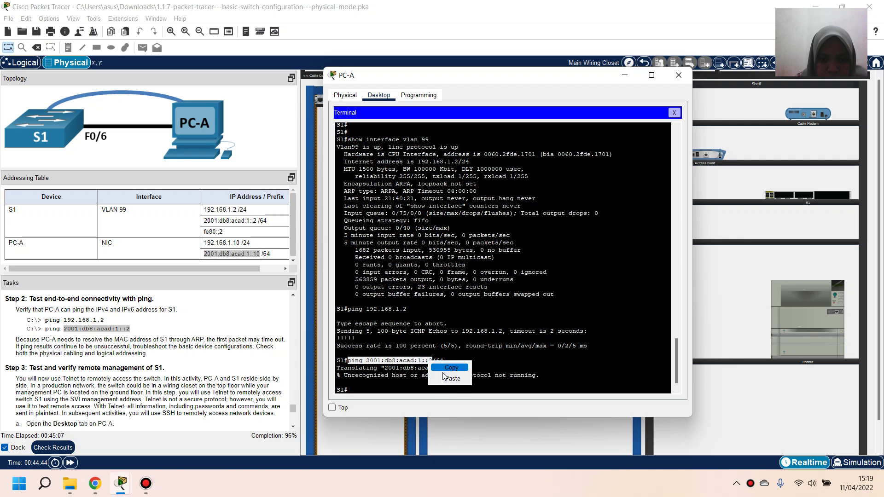
left_click(444, 369)
left_click(369, 394)
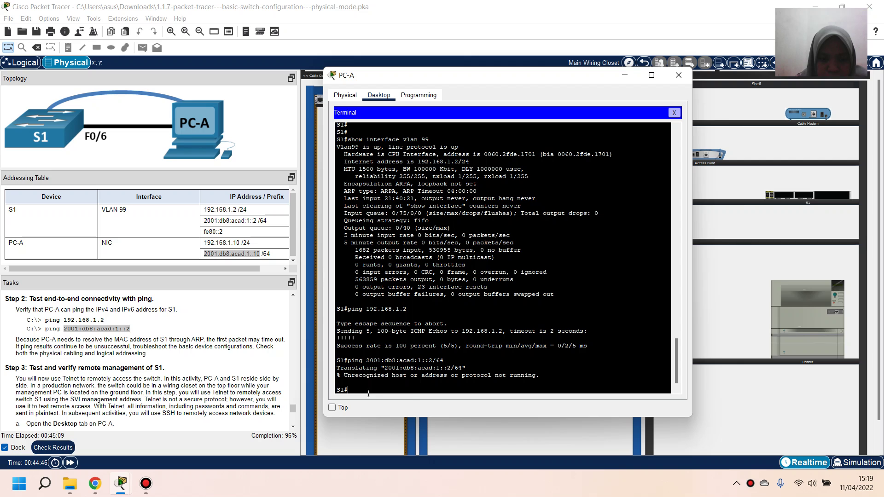
right_click(369, 394)
left_click(394, 410)
key("Return")
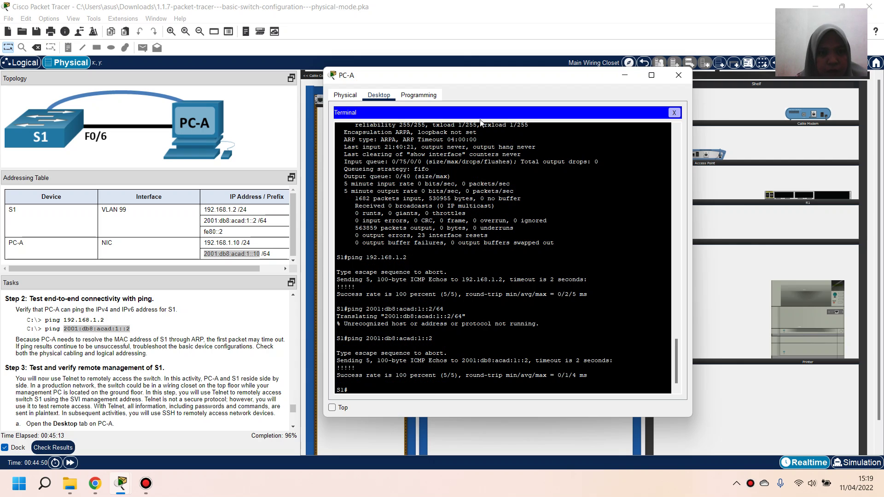
left_click(674, 113)
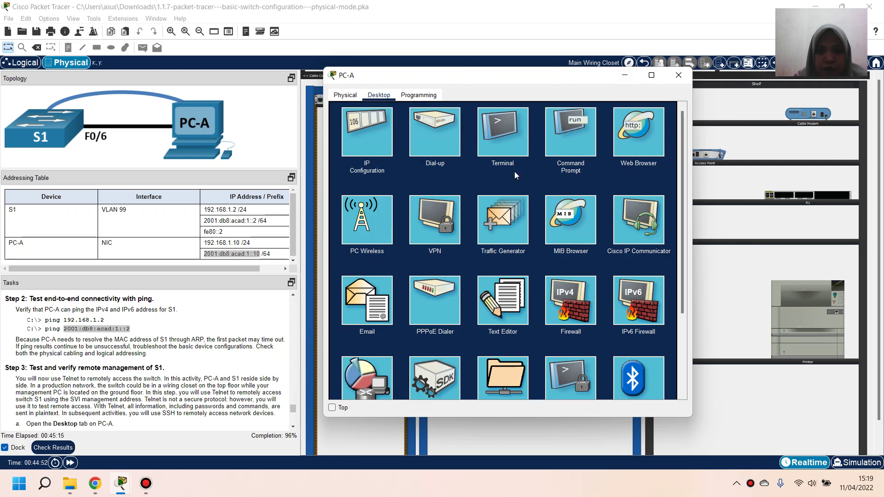
Ping 192.168.1.2 from PC-A's Command Prompt
left_click(571, 143)
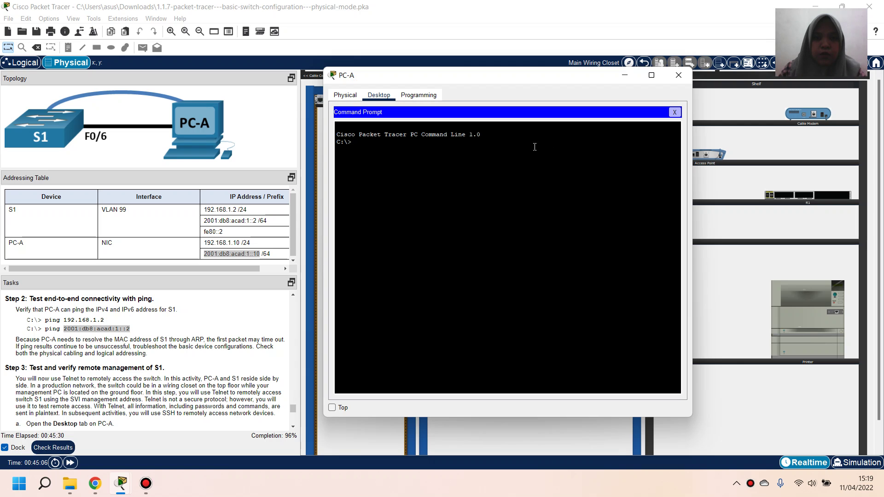
type("ping")
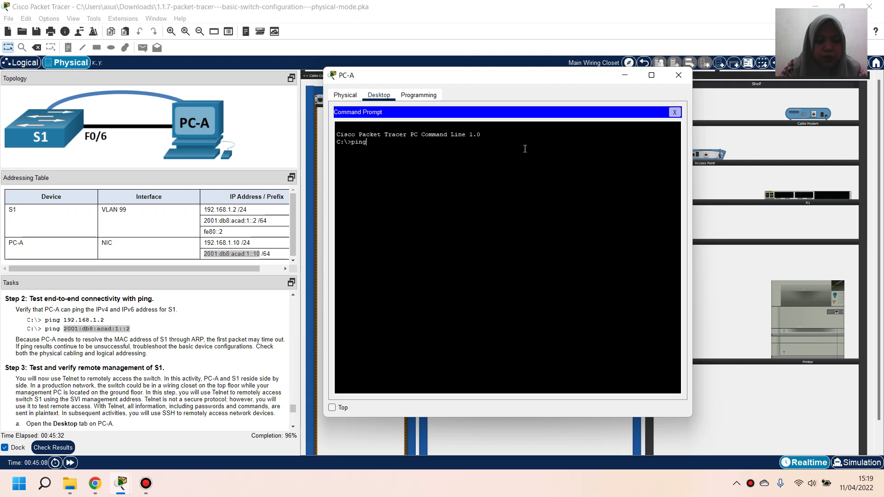
type(" 192.168")
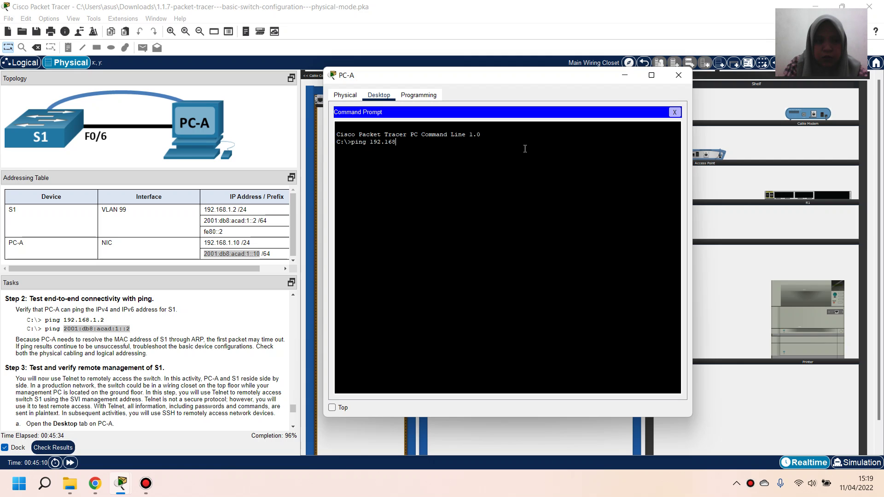
type(".1.2")
key("Return")
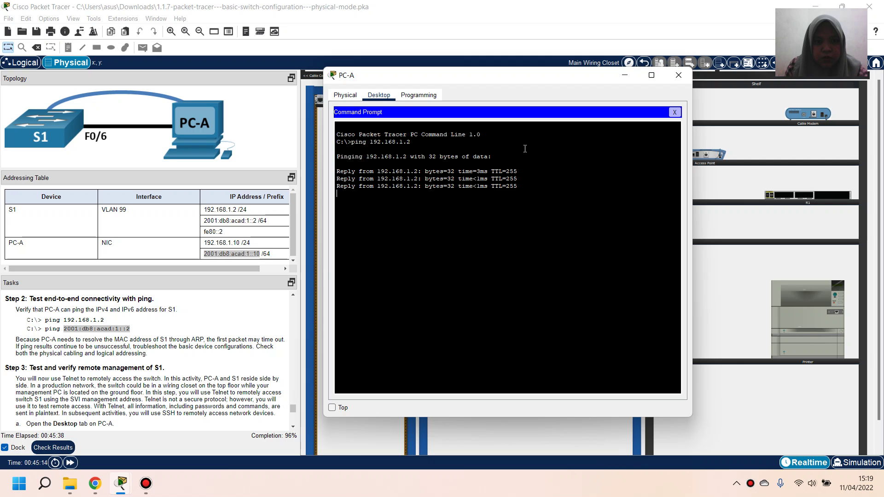
Ping 2001:db8:acad:1::2 from PC-A until it returns 4/4 replies with 0% loss
right_click(413, 243)
left_click(438, 261)
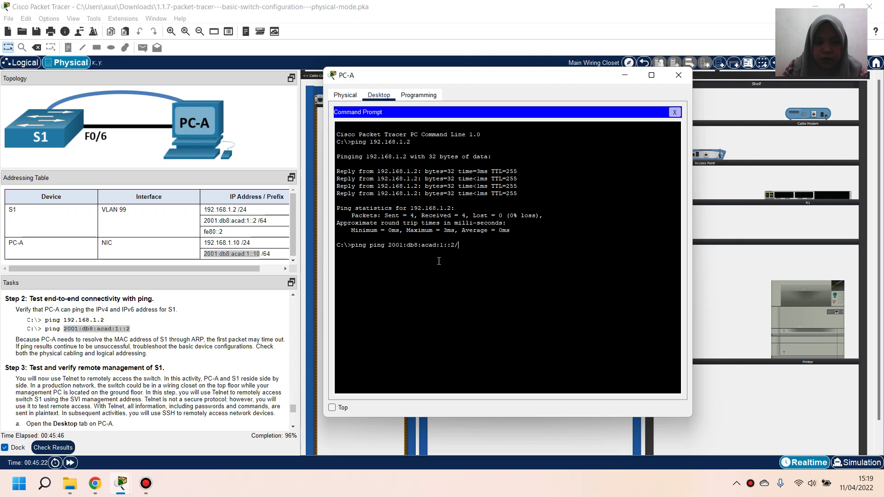
type("/64")
key("Return")
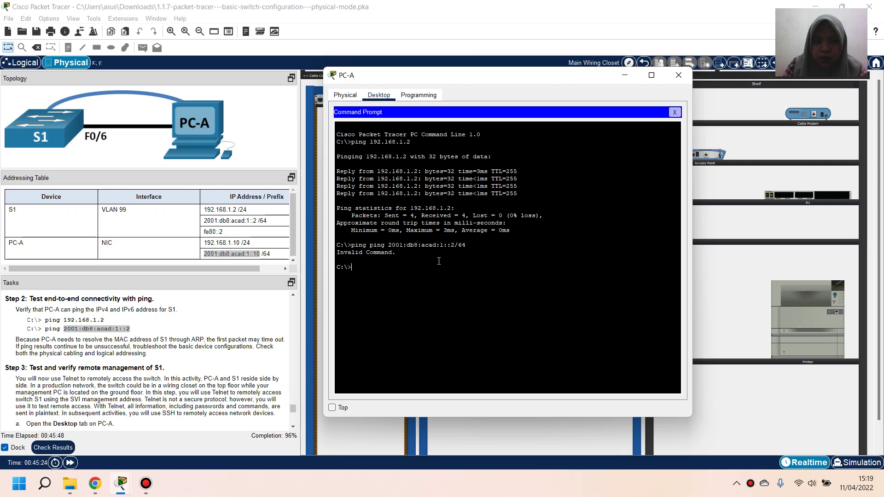
type("ing")
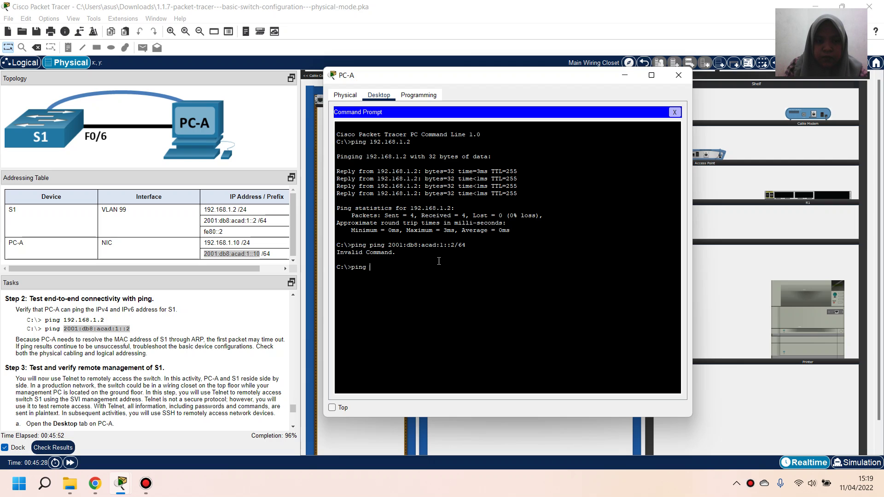
right_click(439, 261)
left_click(463, 282)
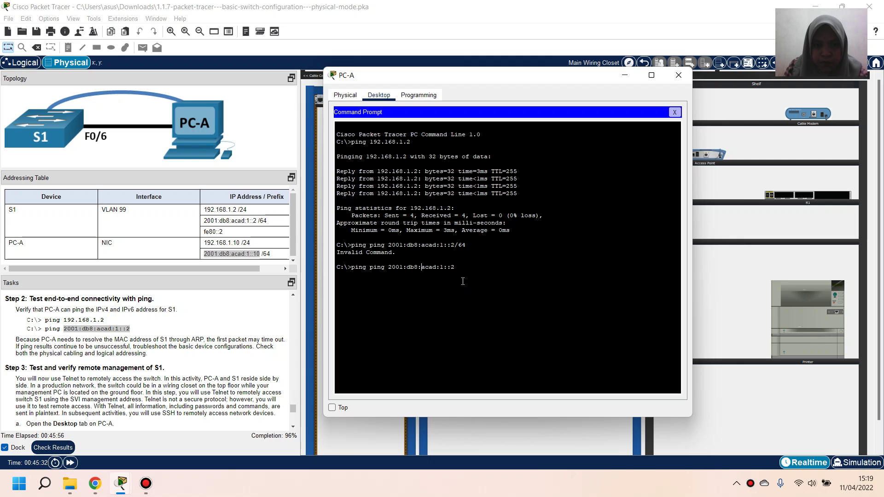
key("BackSpace")
key("BackSpace")
key("BackSpace")
key("BackSpace")
key("BackSpace")
key("Return")
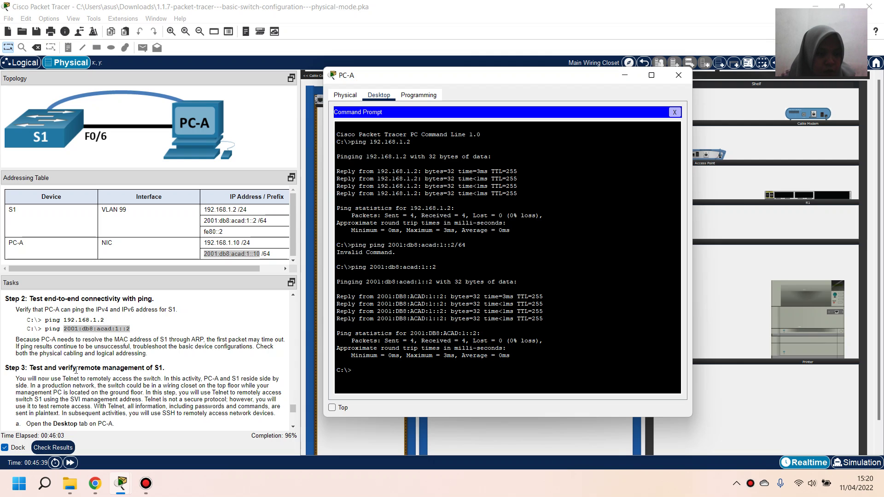
scroll(81, 366, "down", 2)
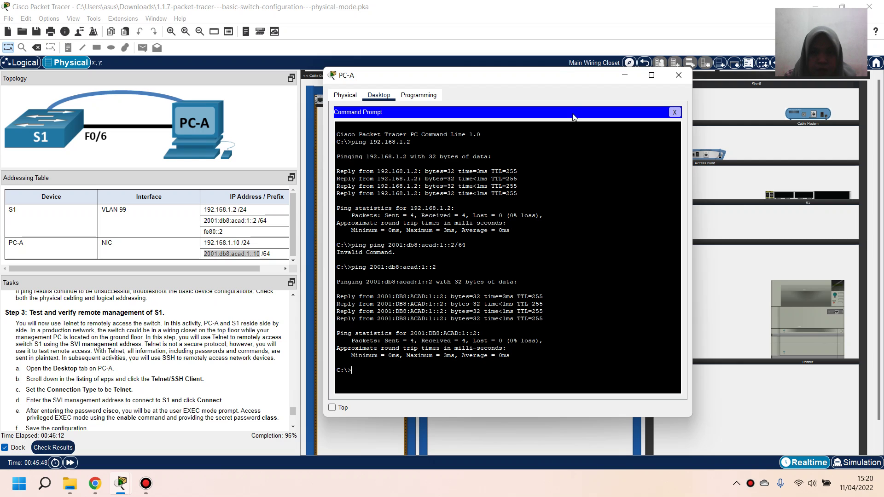
Start a Telnet connection from PC-A's Telnet/SSH Client to S1 at 192.168.1.2
left_click(675, 112)
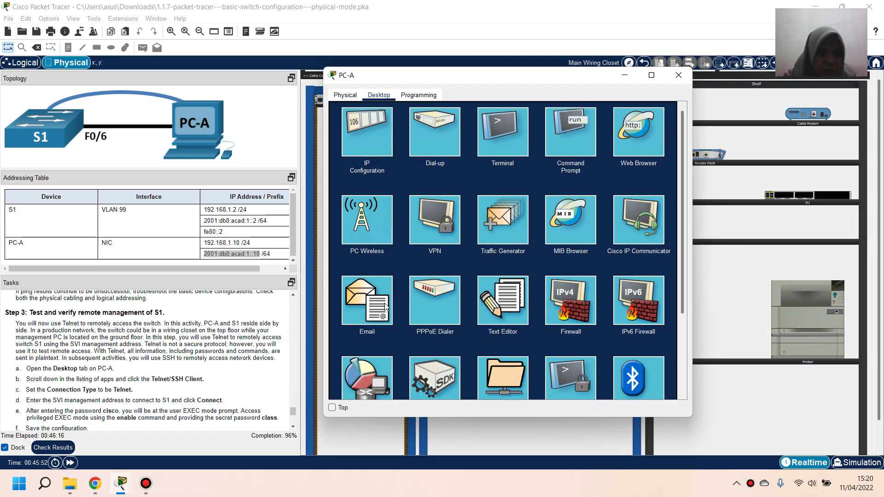
scroll(387, 304, "down", 4)
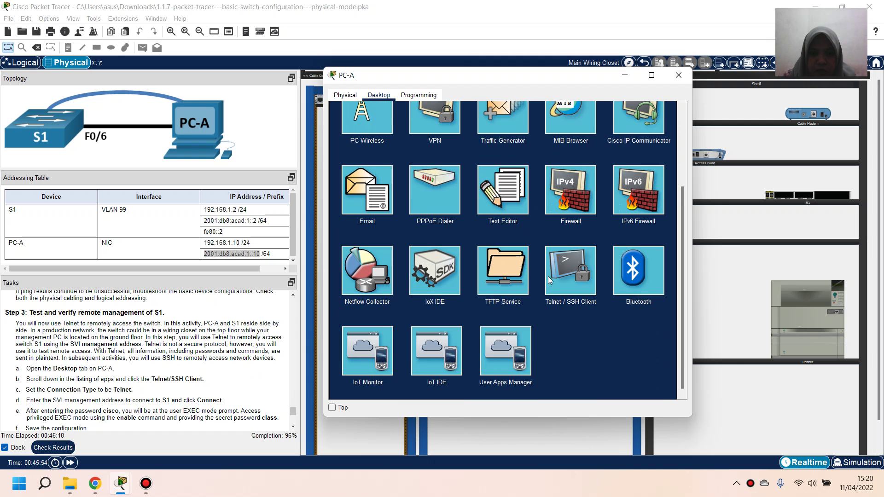
left_click(565, 278)
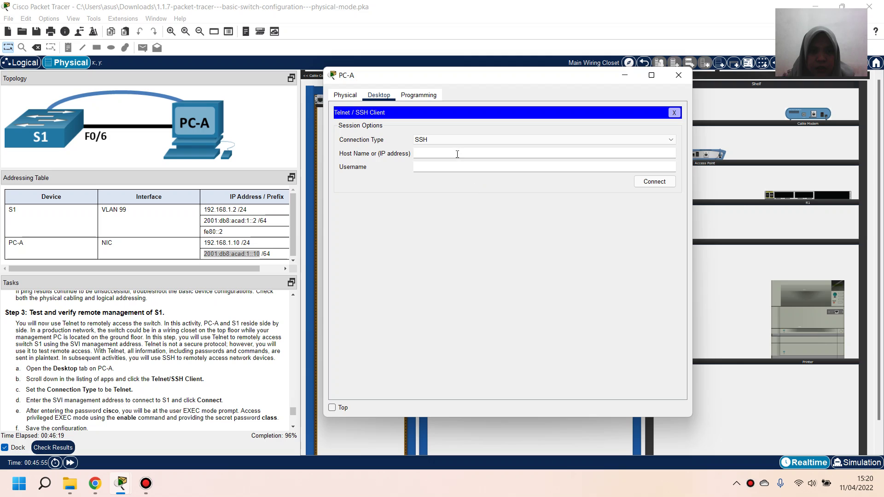
left_click(460, 140)
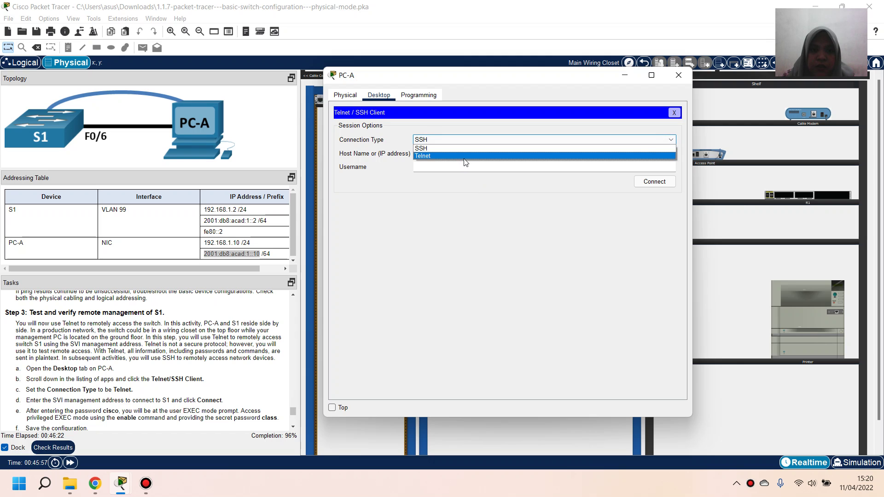
left_click(465, 156)
left_click(464, 152)
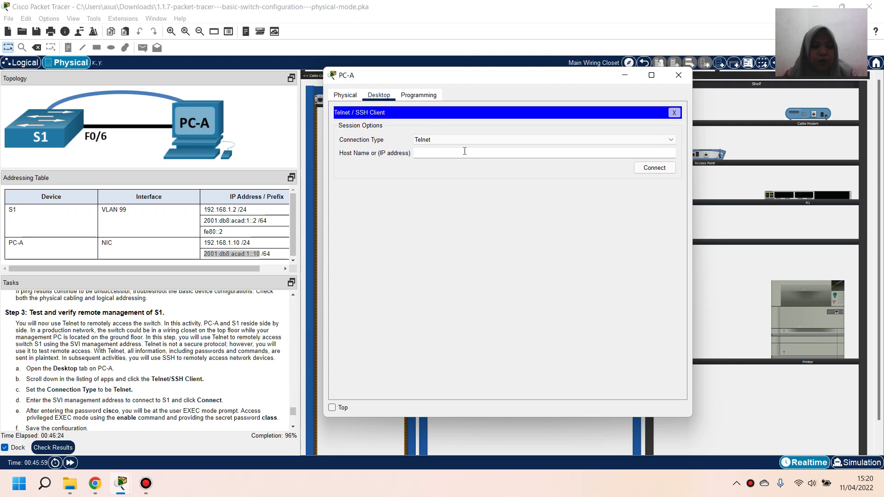
type("192")
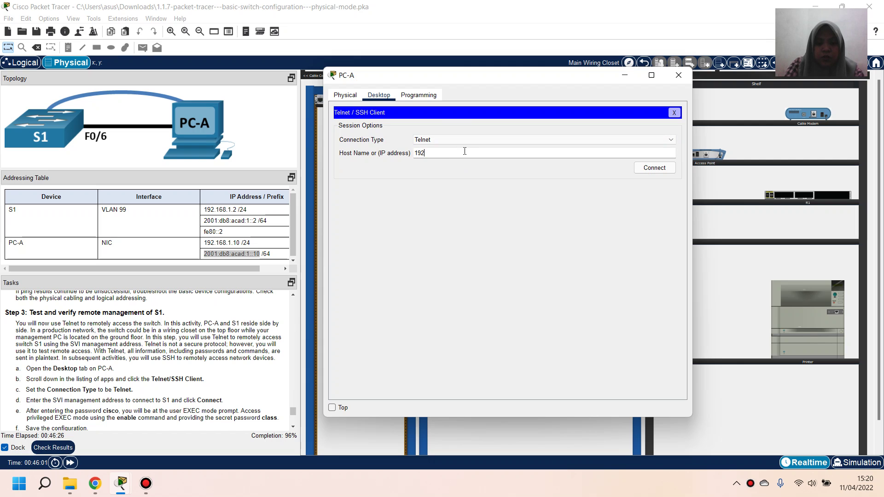
type(".168")
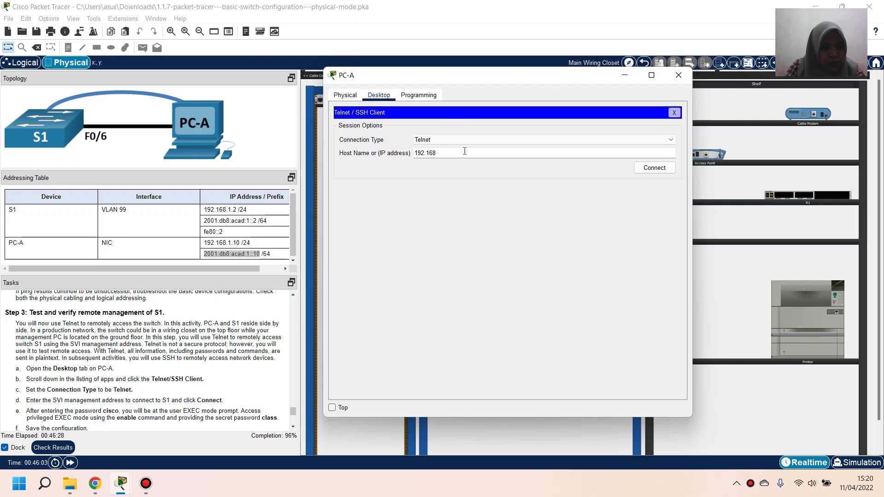
type(".1.2")
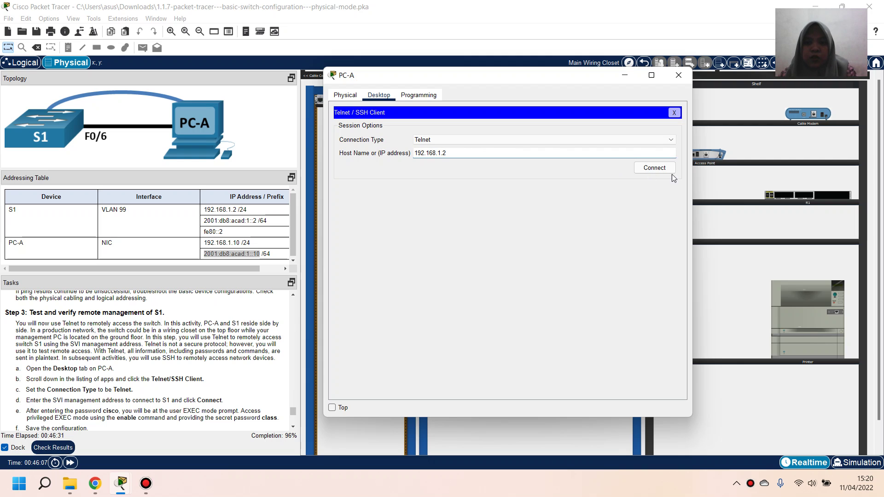
left_click(647, 169)
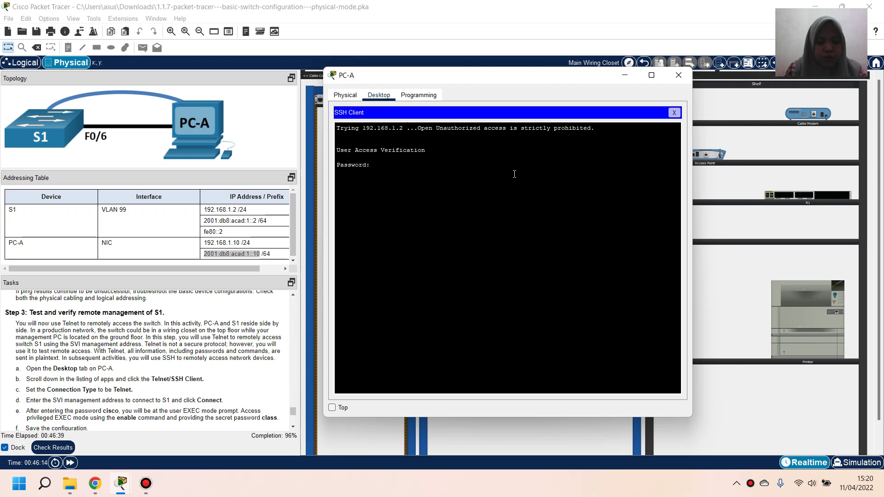
Log in to S1 with the login password and enter privileged mode with the enable password
type("cisco")
key("Return")
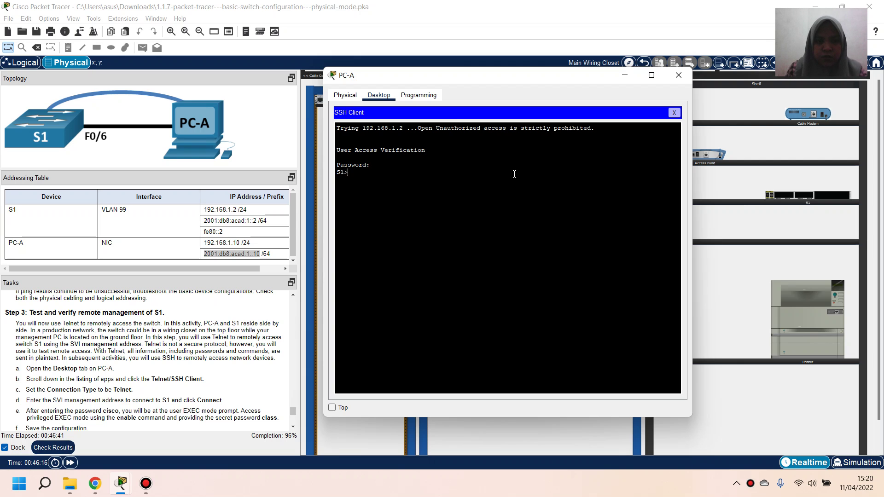
type("enable")
key("Return")
key("Return")
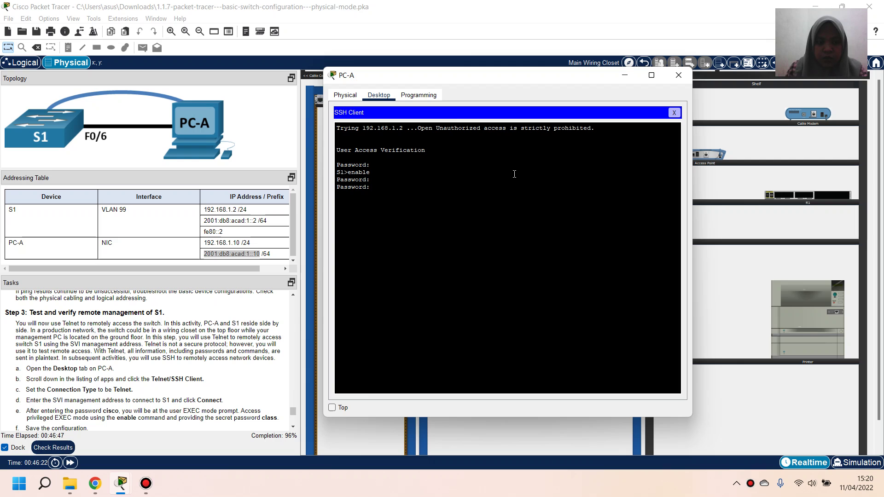
key("Return")
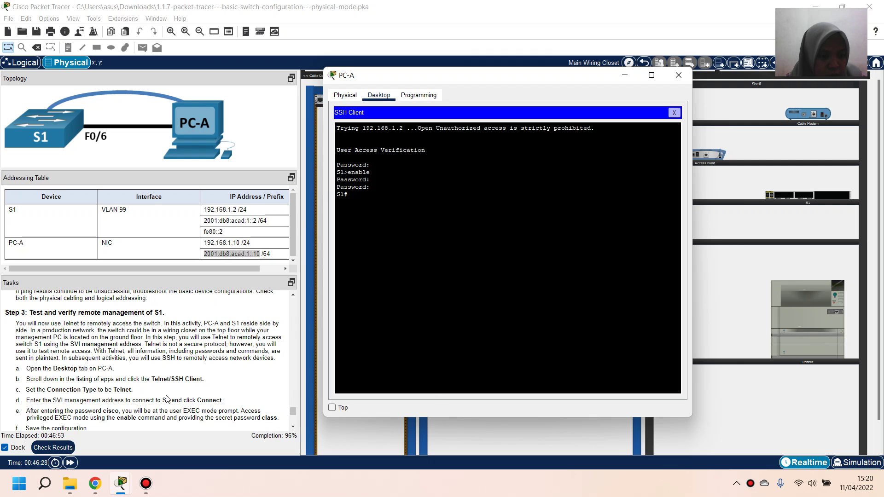
Save the configuration with copy running-config startup-config, then exit the Telnet session
scroll(168, 396, "down", 2)
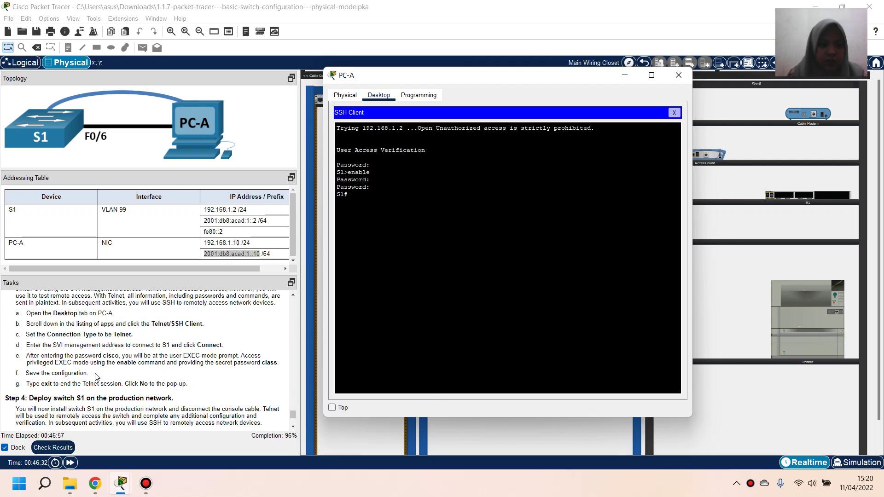
type("copy running-")
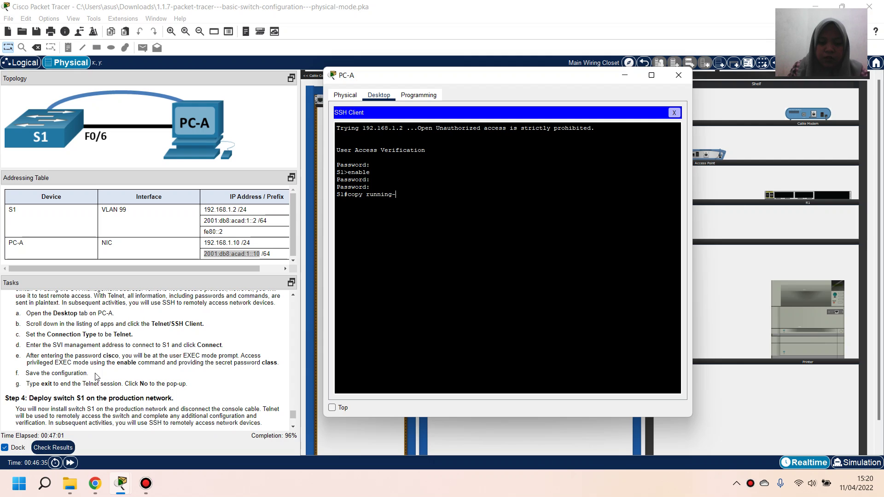
type("config ")
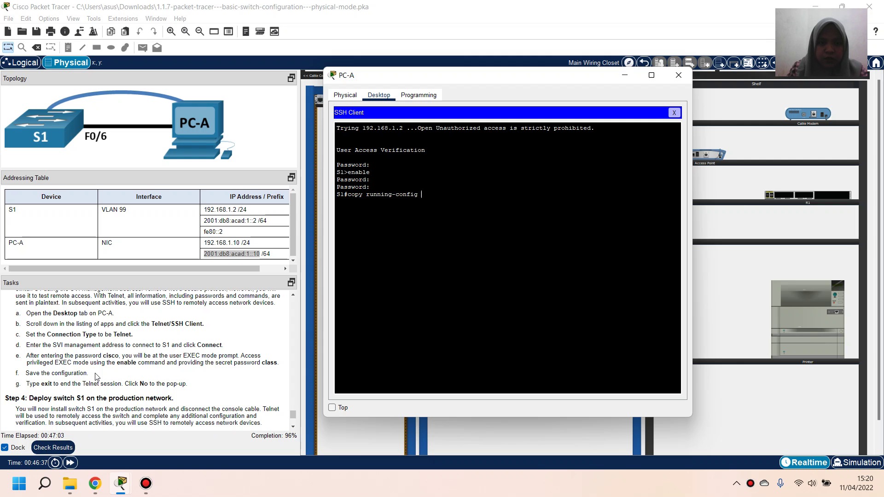
type("startup-conf")
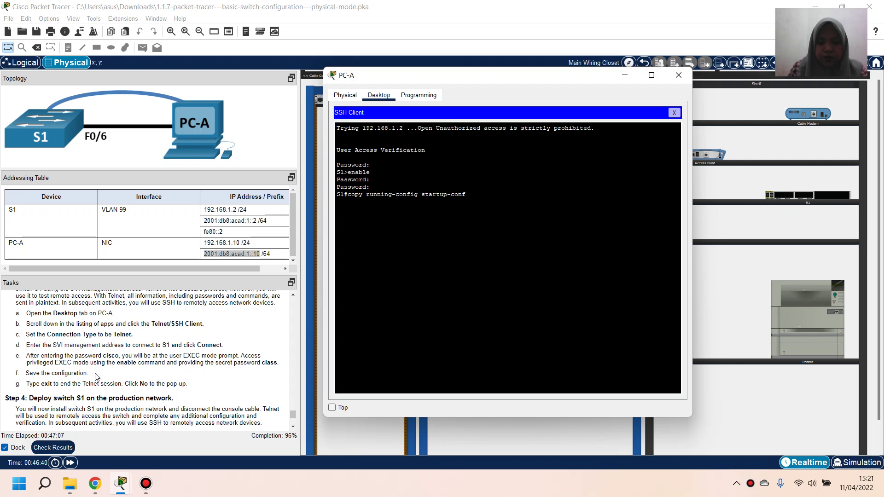
type("ig")
key("Return")
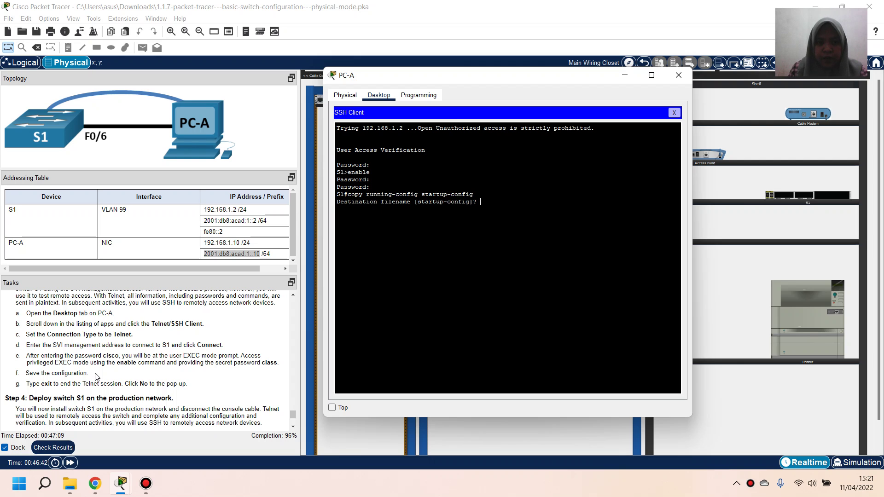
key("Return")
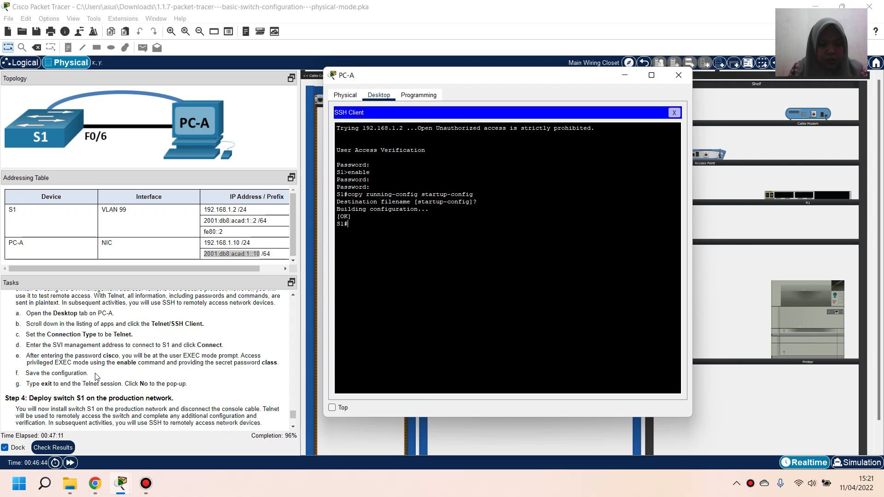
type("exit")
key("Return")
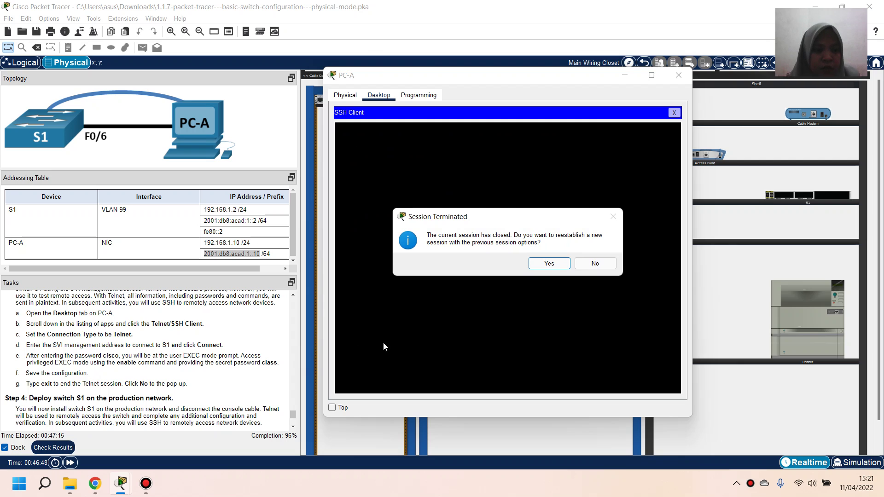
Decline reconnecting to S1 and close the Telnet/SSH Client and PC-A's window
left_click(593, 264)
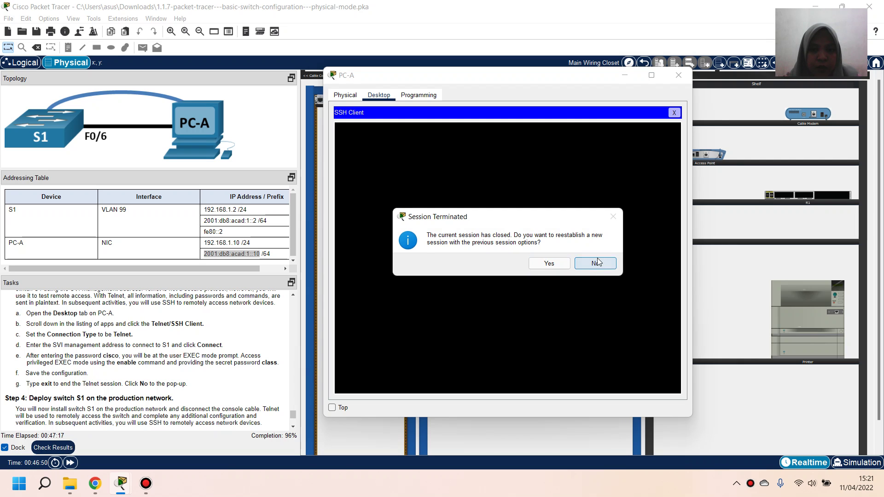
left_click(673, 114)
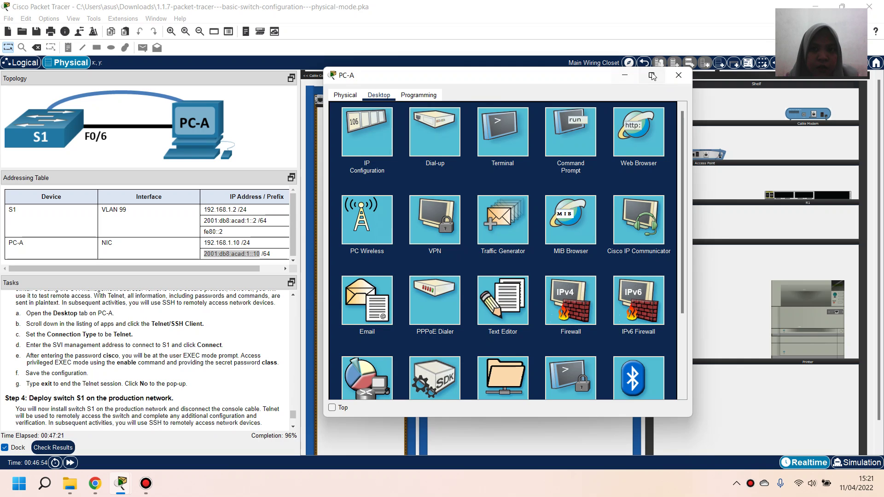
left_click(669, 81)
scroll(117, 366, "down", 3)
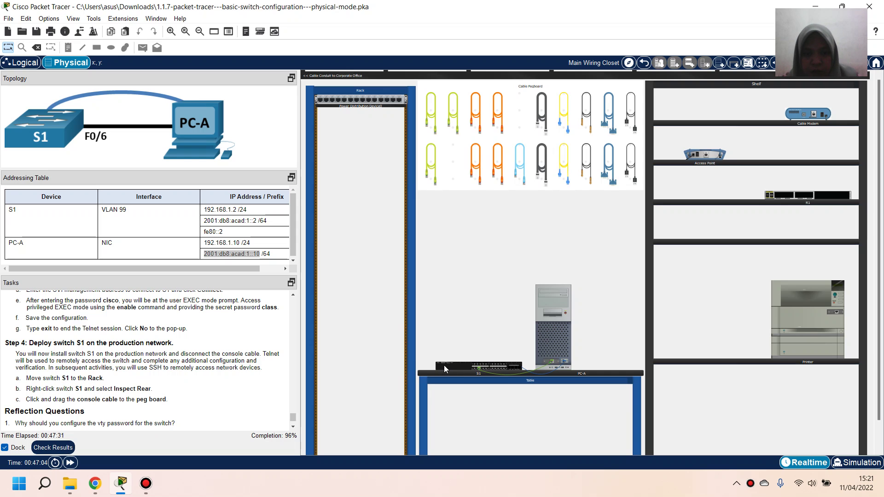
Mount S1 in the rack and move its console cable from the rear port to the pegboard
left_click_drag(444, 366, 325, 160)
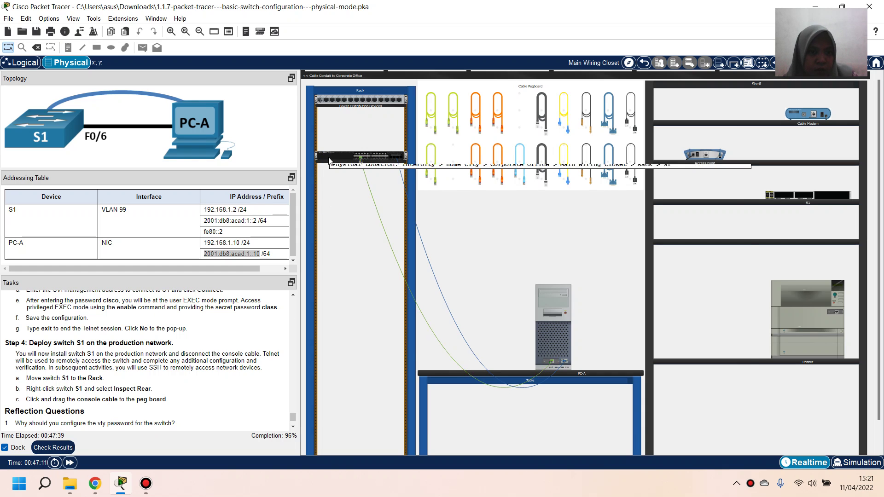
right_click(329, 160)
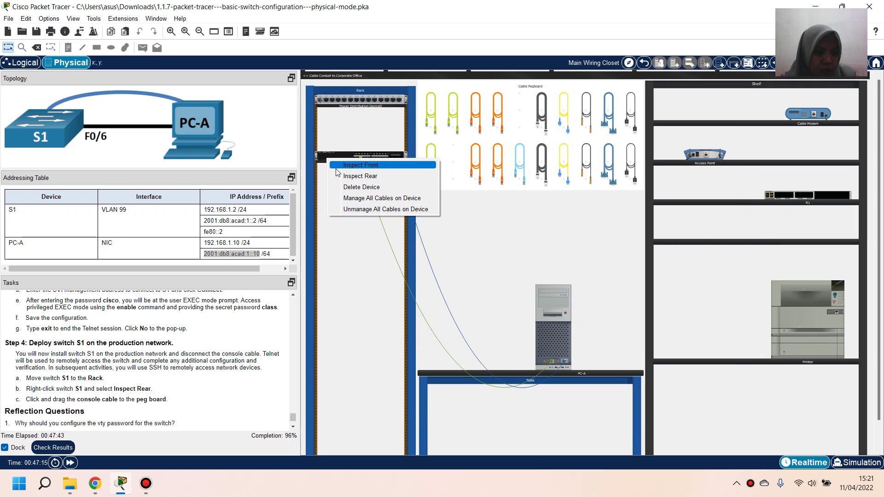
left_click(363, 176)
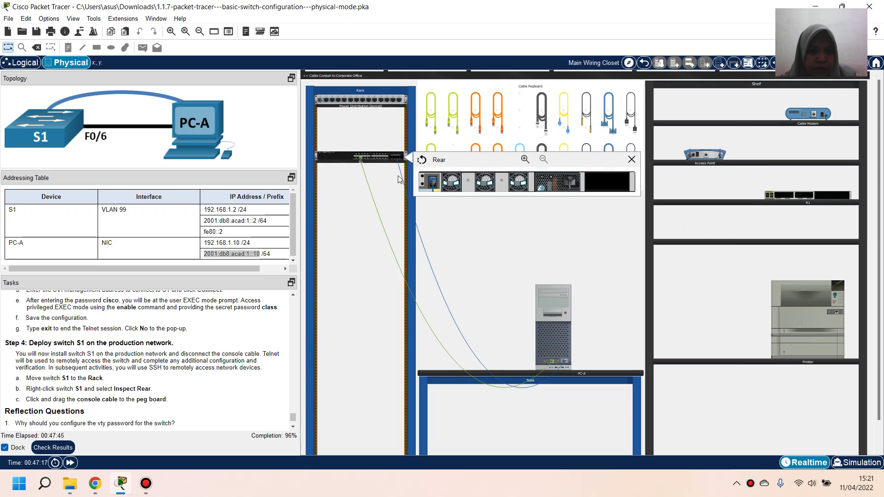
mouse_move(434, 182)
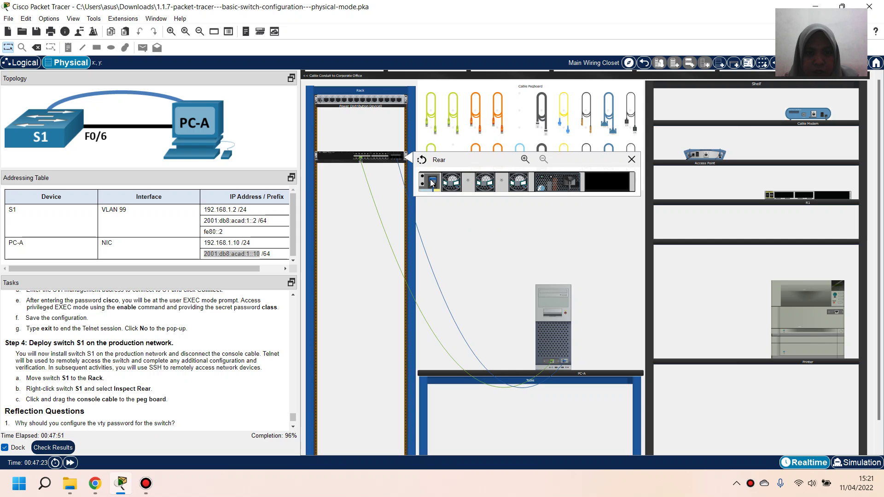
left_click_drag(433, 182, 520, 117)
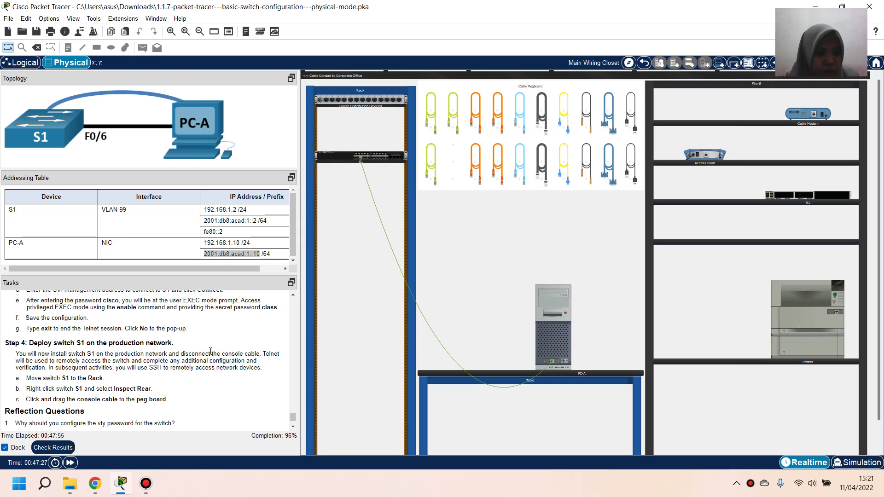
scroll(115, 385, "down", 1)
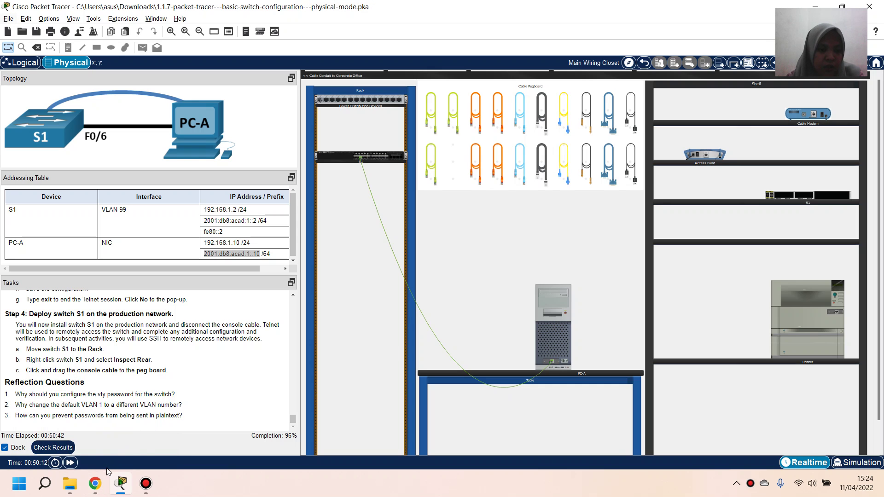
mouse_move(106, 481)
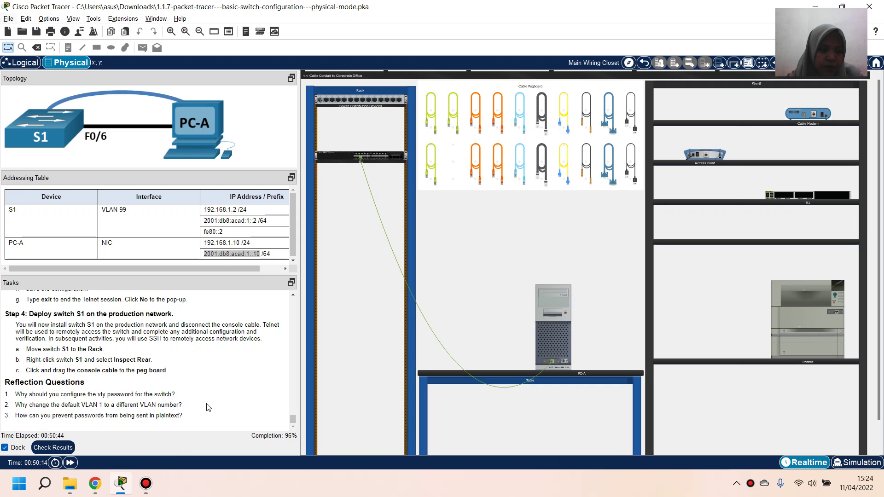